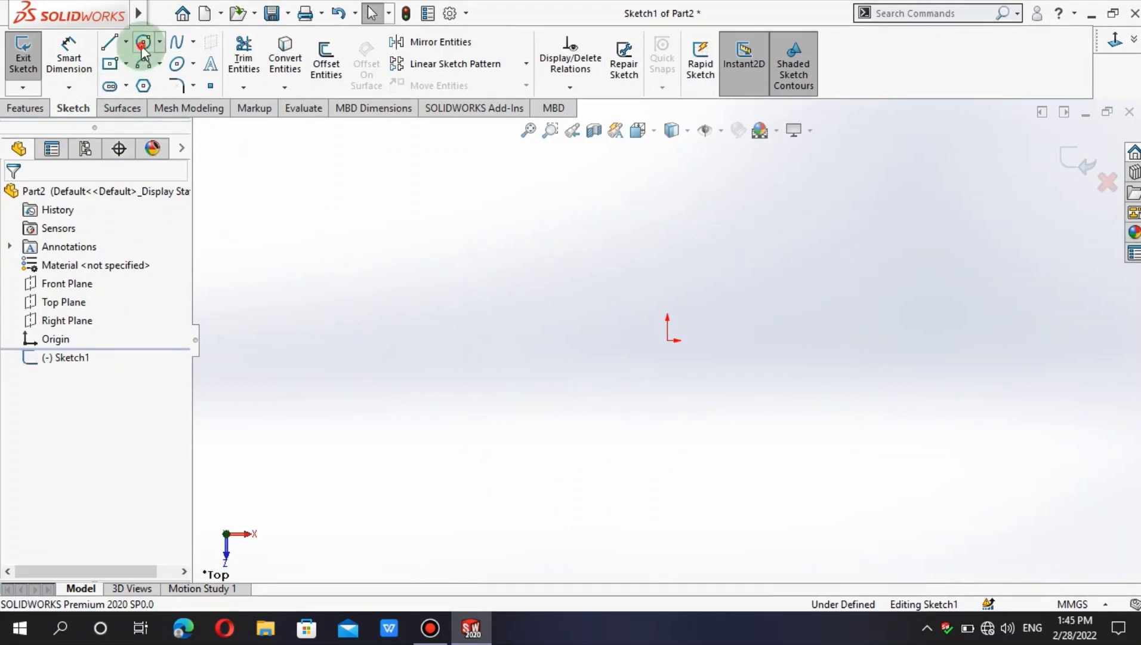
# Sketch a circle centred on the origin and dimension its diameter as 10 mm.
pyautogui.click(667, 340)
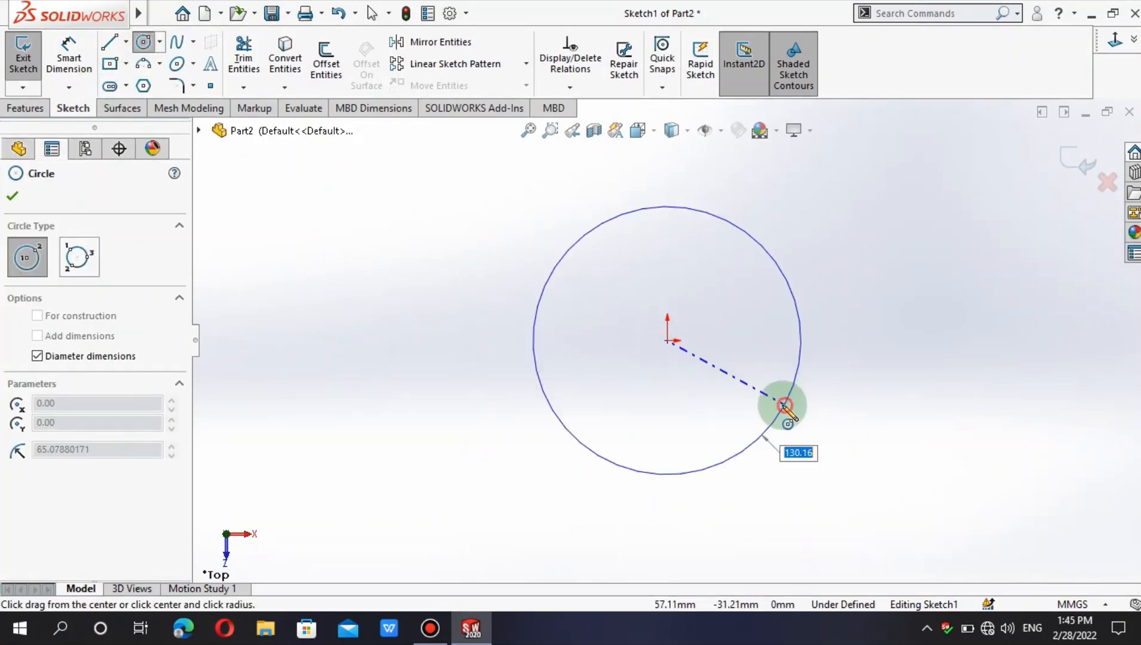
pyautogui.click(778, 402)
pyautogui.click(69, 54)
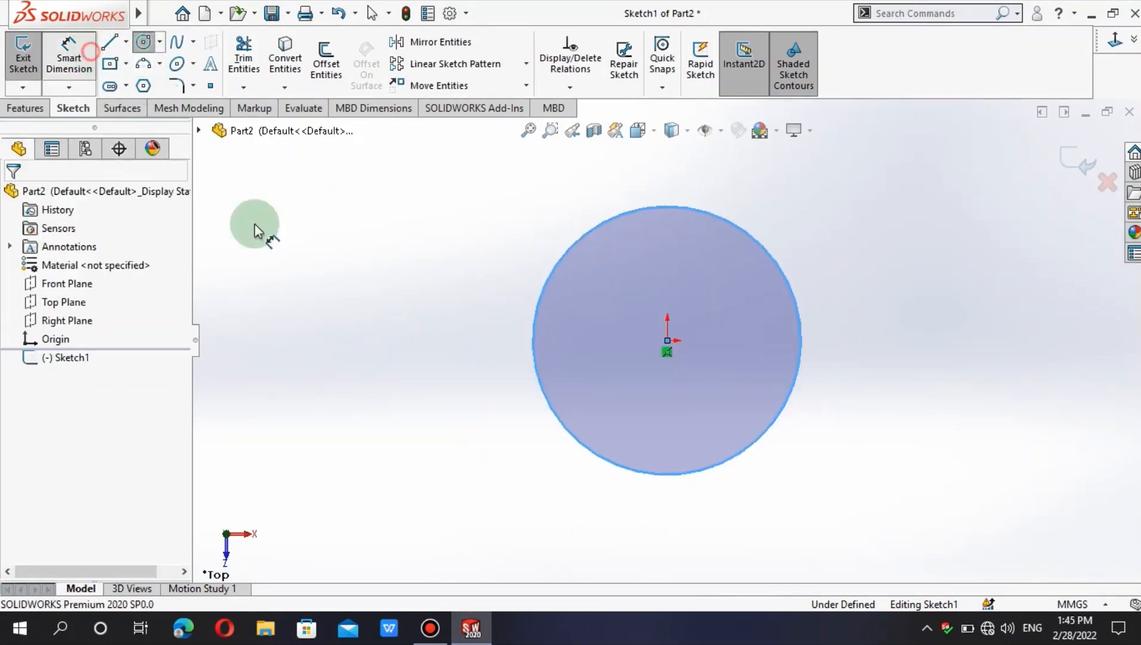
pyautogui.click(533, 338)
pyautogui.click(326, 340)
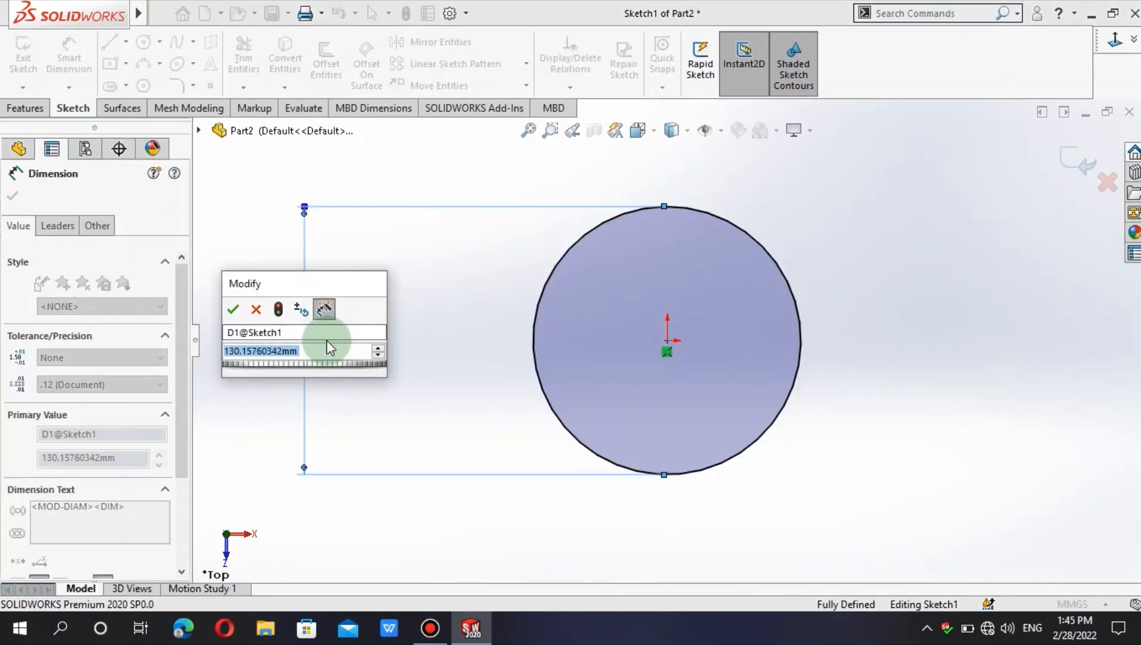
pyautogui.write('10')
pyautogui.press('Return')
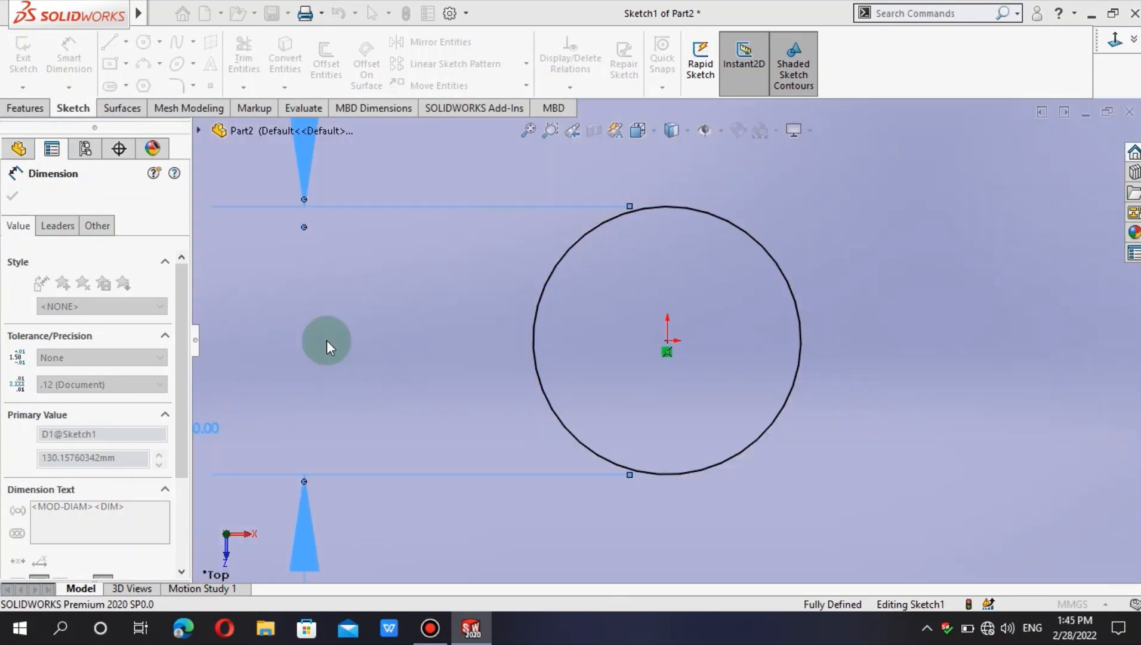
pyautogui.press('Escape')
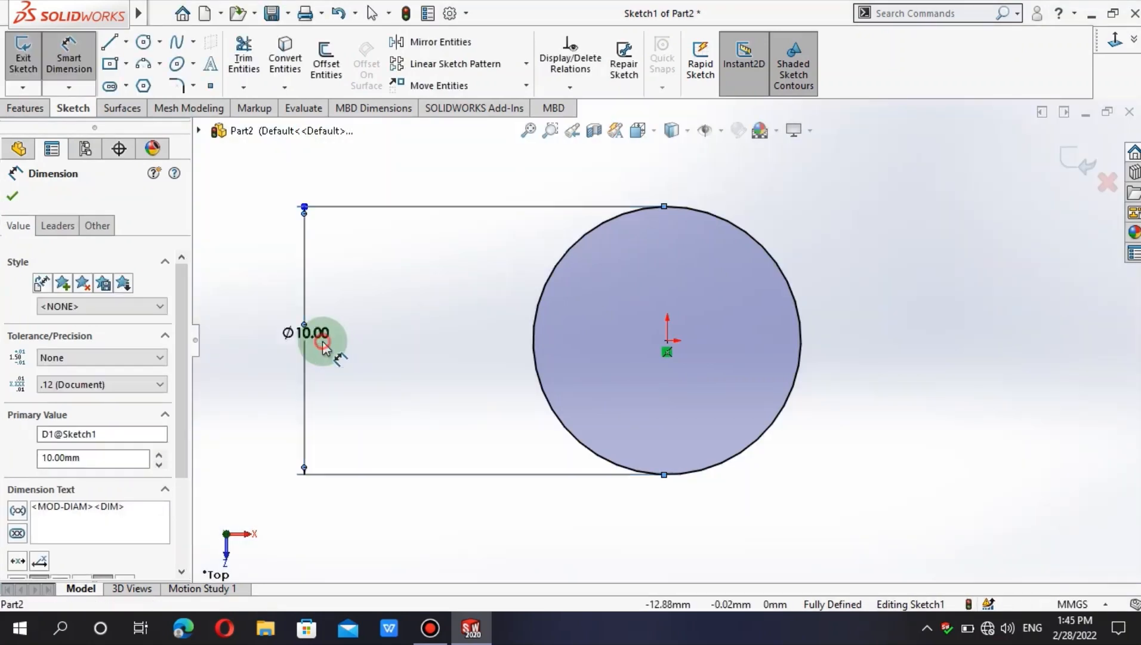
# Set the circle's diameter to 5 mm and finish the sketch.
pyautogui.doubleClick(322, 341)
pyautogui.write('5')
pyautogui.press('Return')
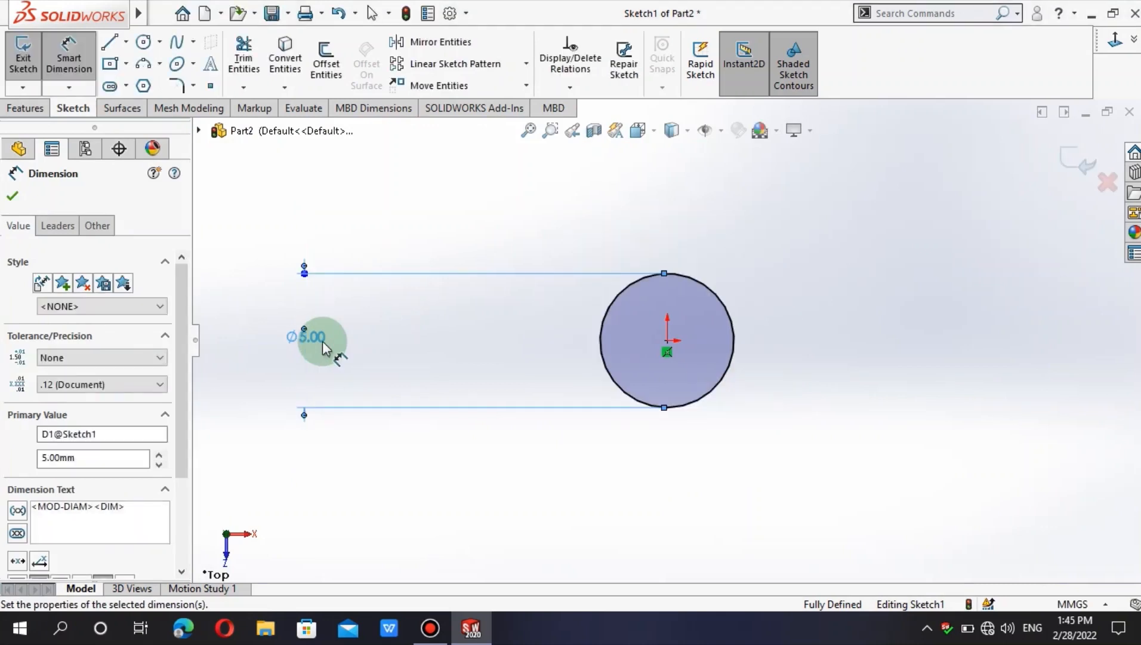
pyautogui.click(261, 310)
pyautogui.click(23, 54)
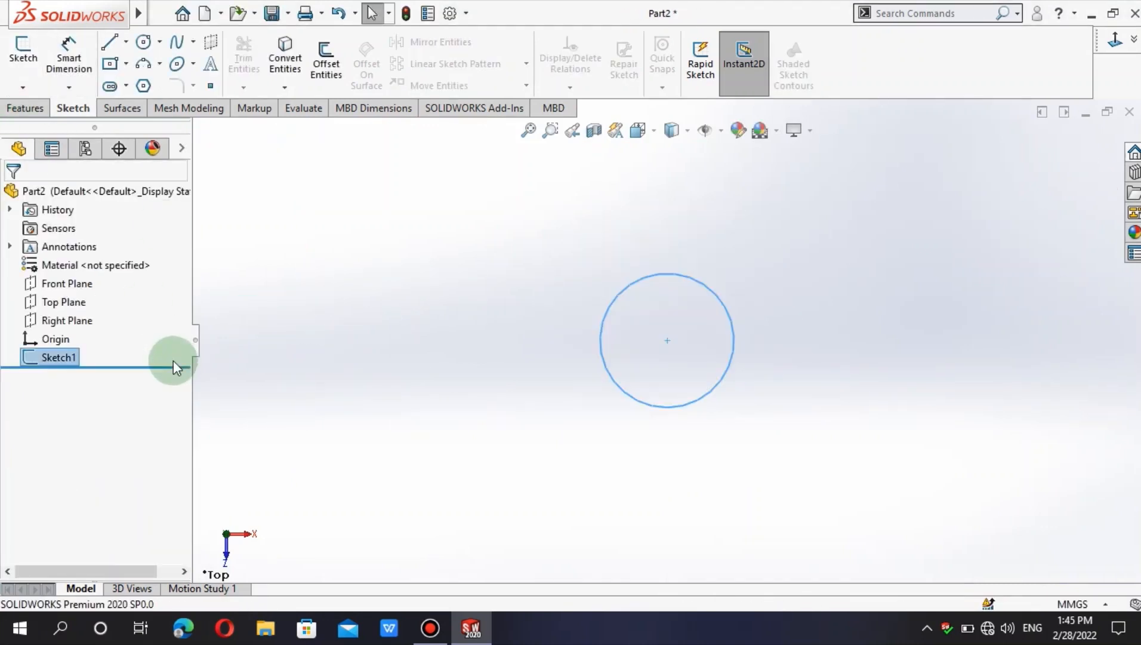
# Extrude the circle as a blind boss 20 mm deep.
pyautogui.click(35, 110)
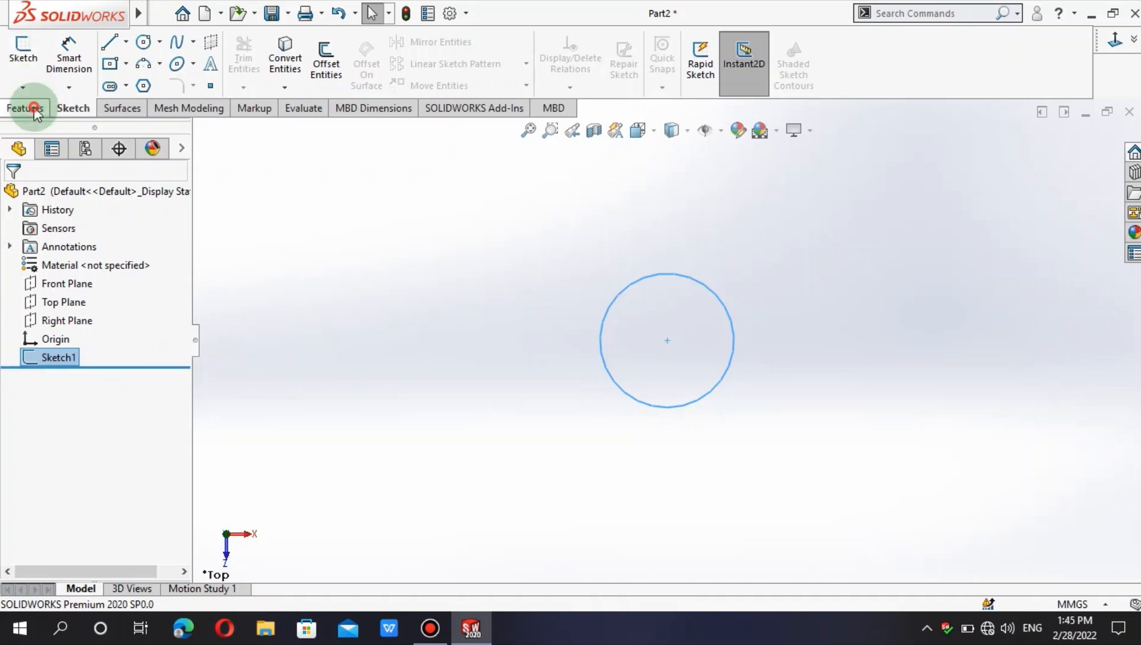
pyautogui.click(29, 54)
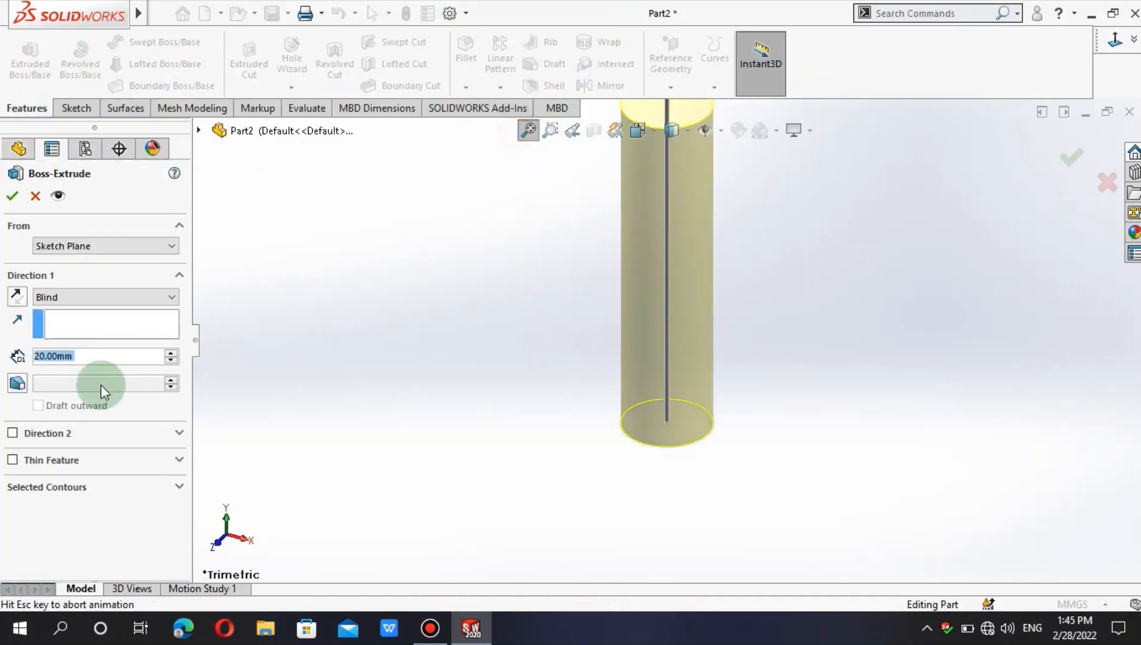
pyautogui.press('Return')
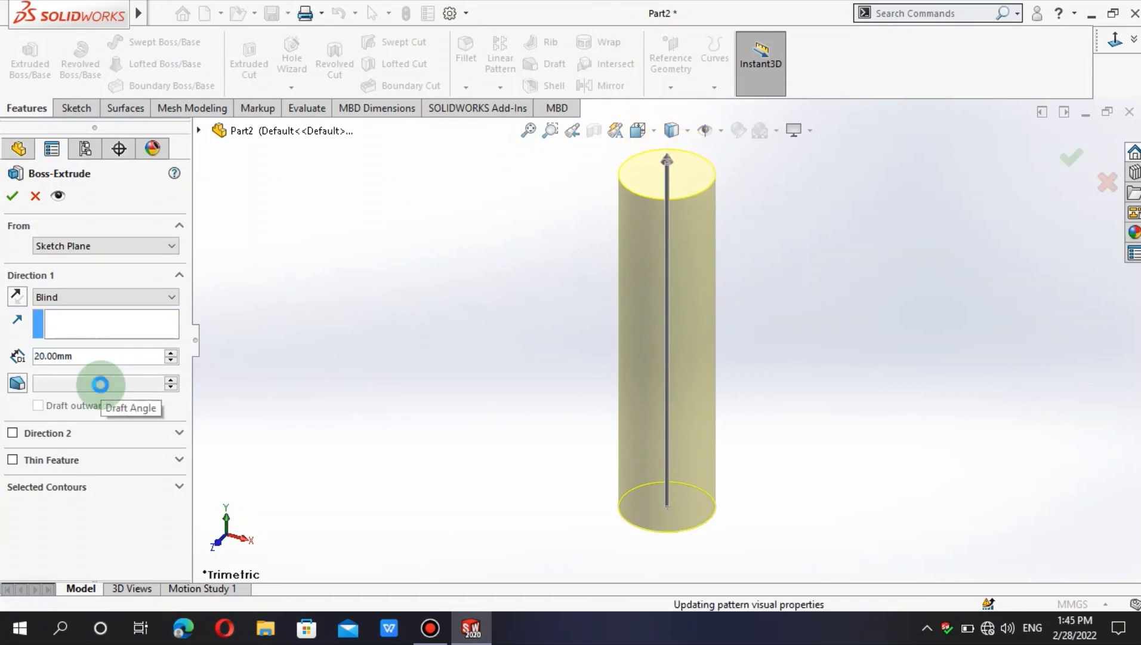
# Edit the cylinder's extrusion and set its depth to 10 mm.
pyautogui.rightClick(81, 370)
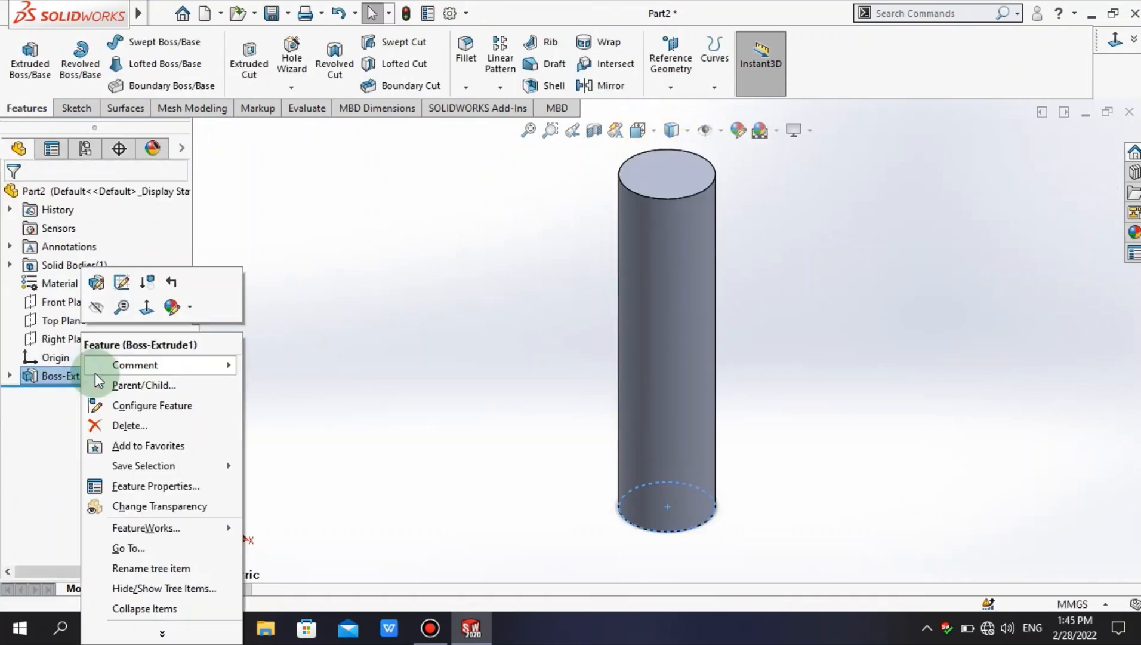
pyautogui.click(37, 427)
pyautogui.rightClick(44, 373)
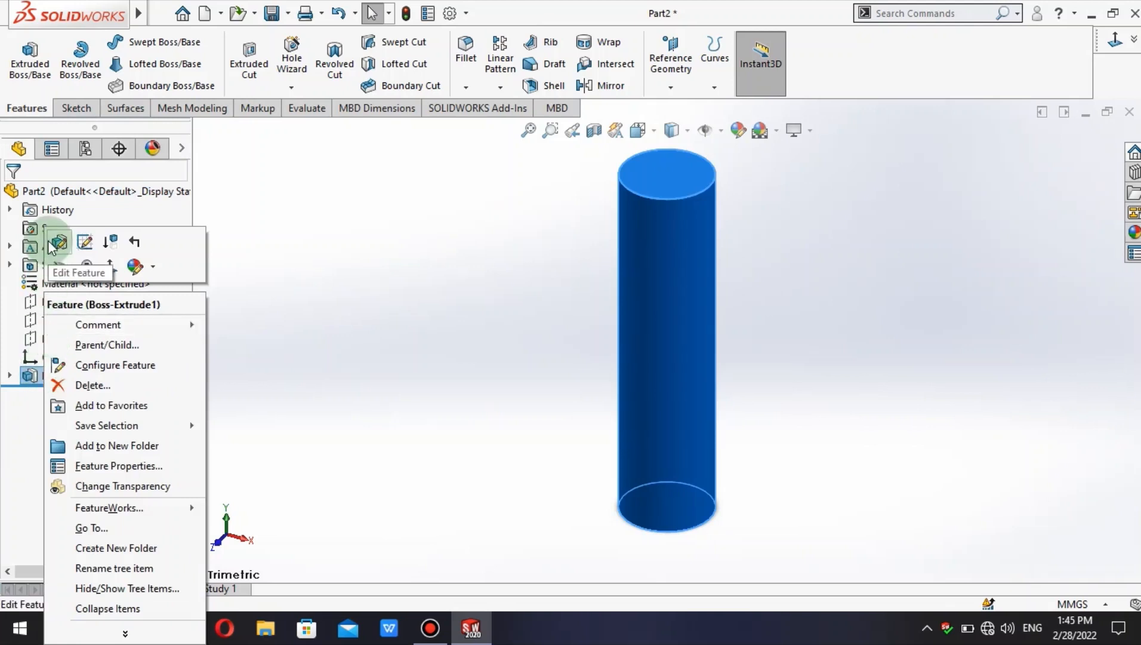
pyautogui.click(85, 242)
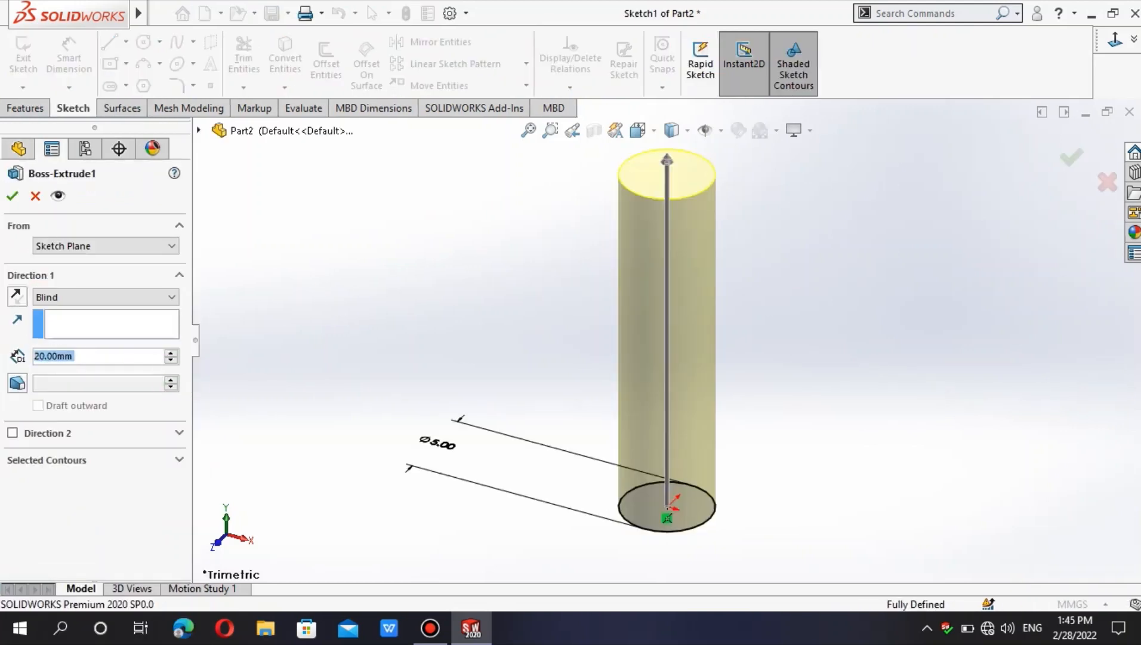
pyautogui.write('10')
pyautogui.press('Return')
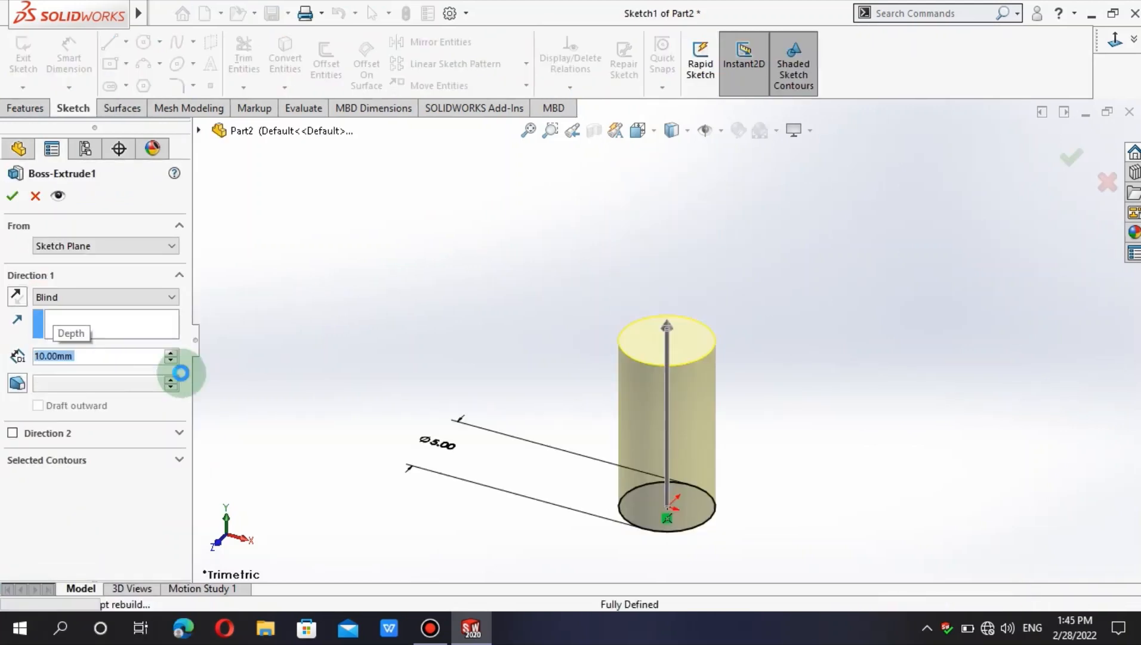
pyautogui.click(263, 386)
pyautogui.click(215, 545)
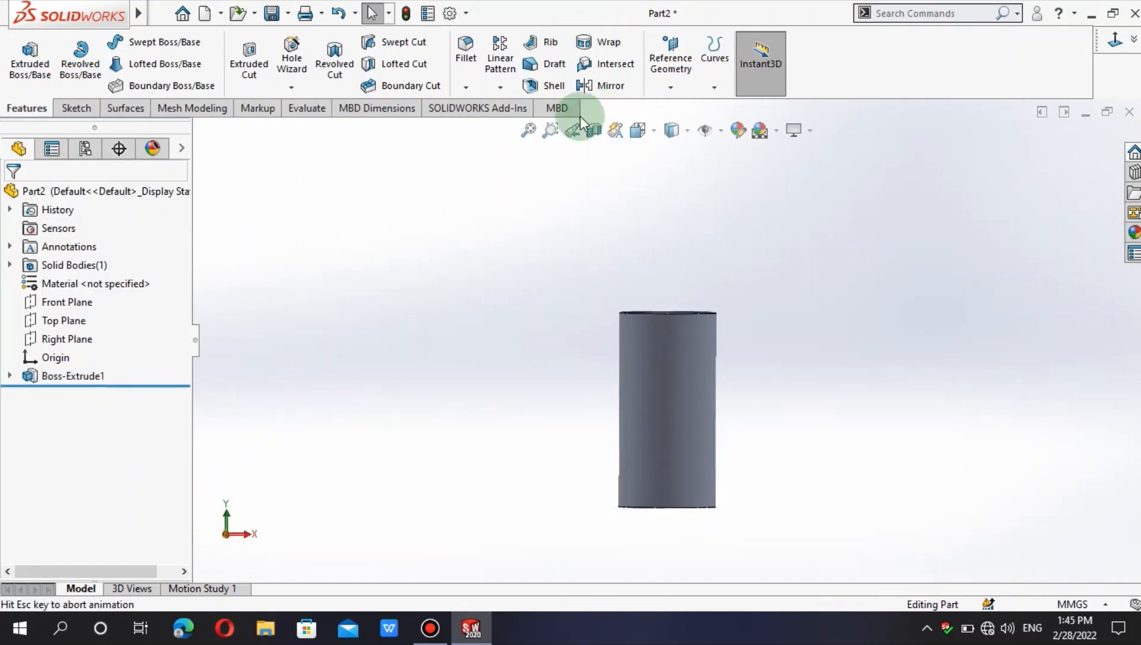
pyautogui.click(528, 131)
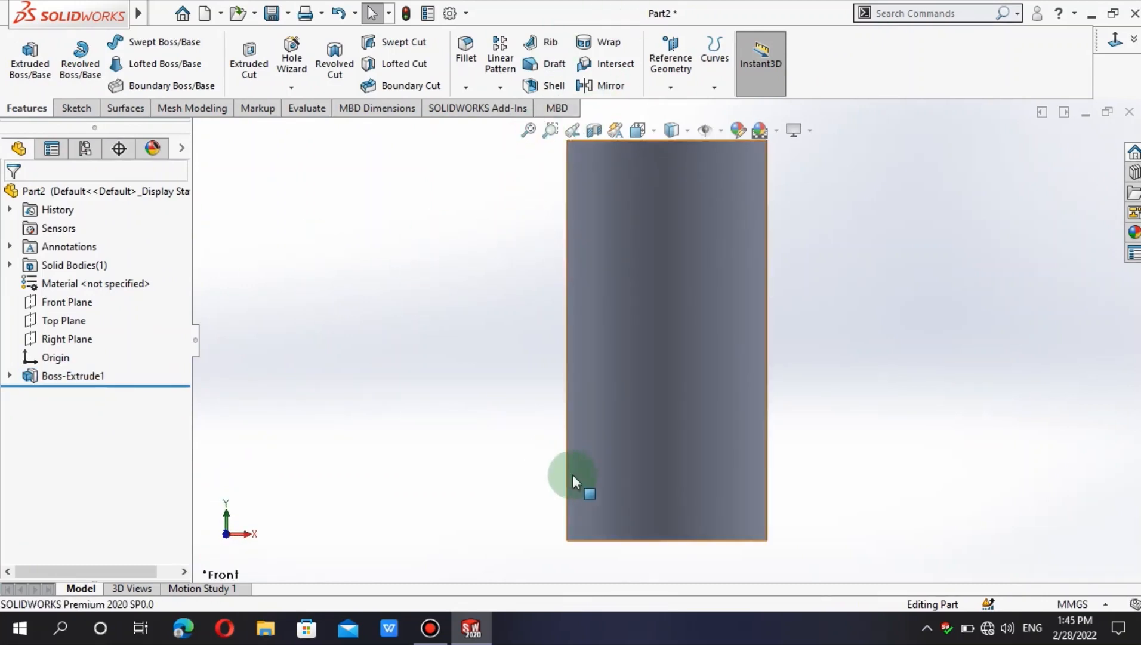
pyautogui.click(734, 467)
pyautogui.click(34, 69)
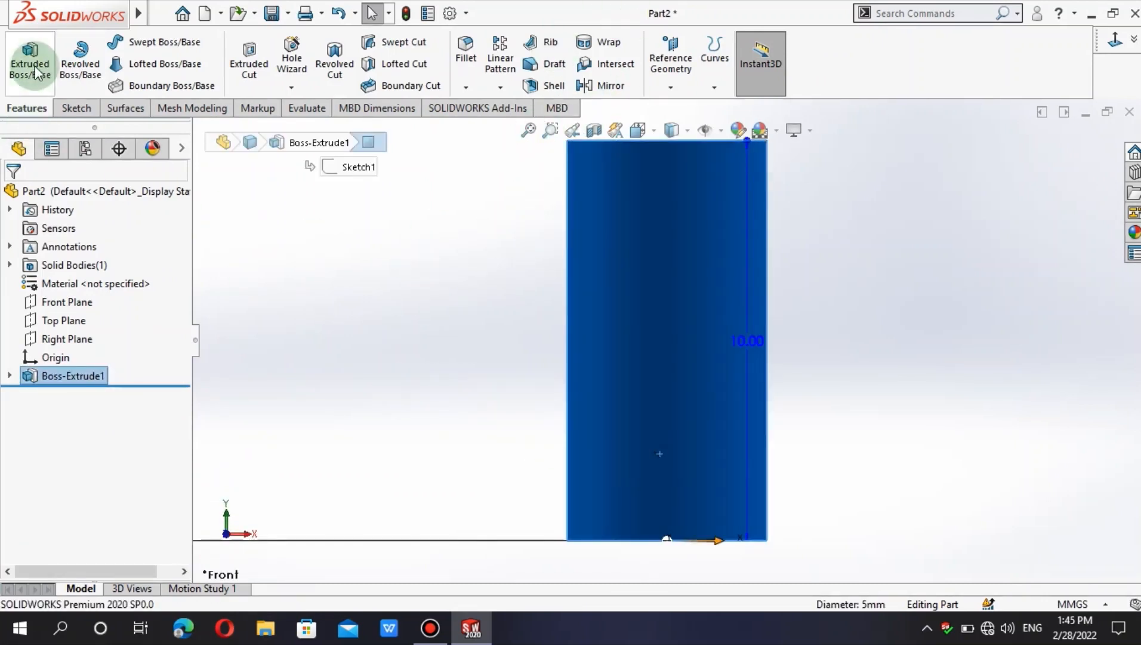
pyautogui.click(298, 276)
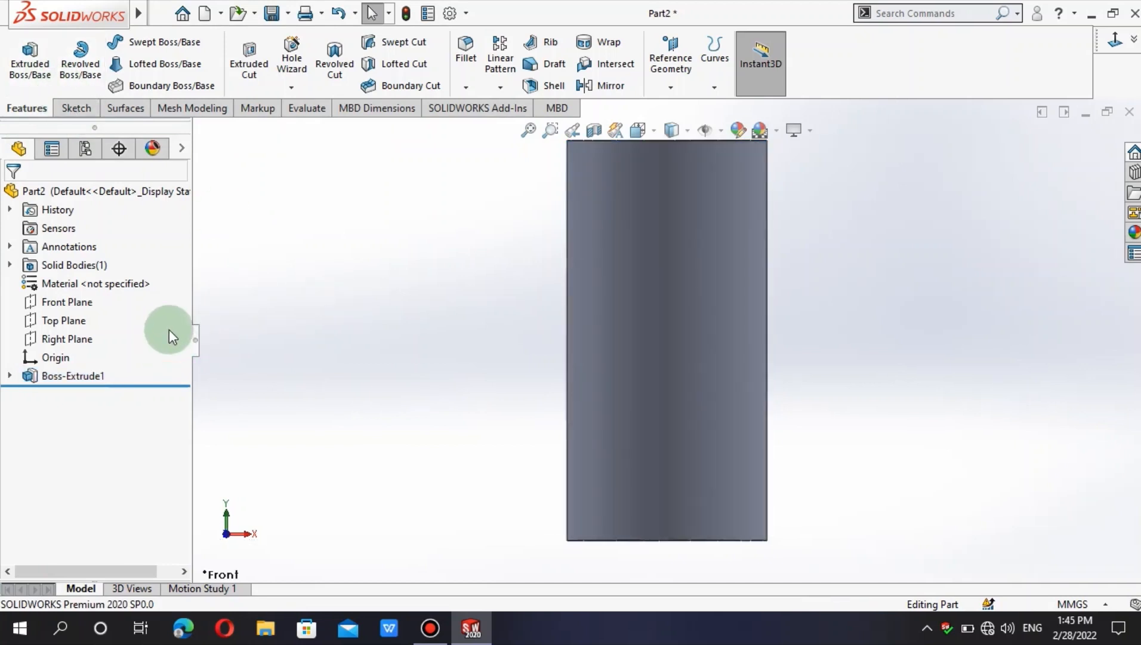
# Start a new sketch on the Front Plane.
pyautogui.click(90, 108)
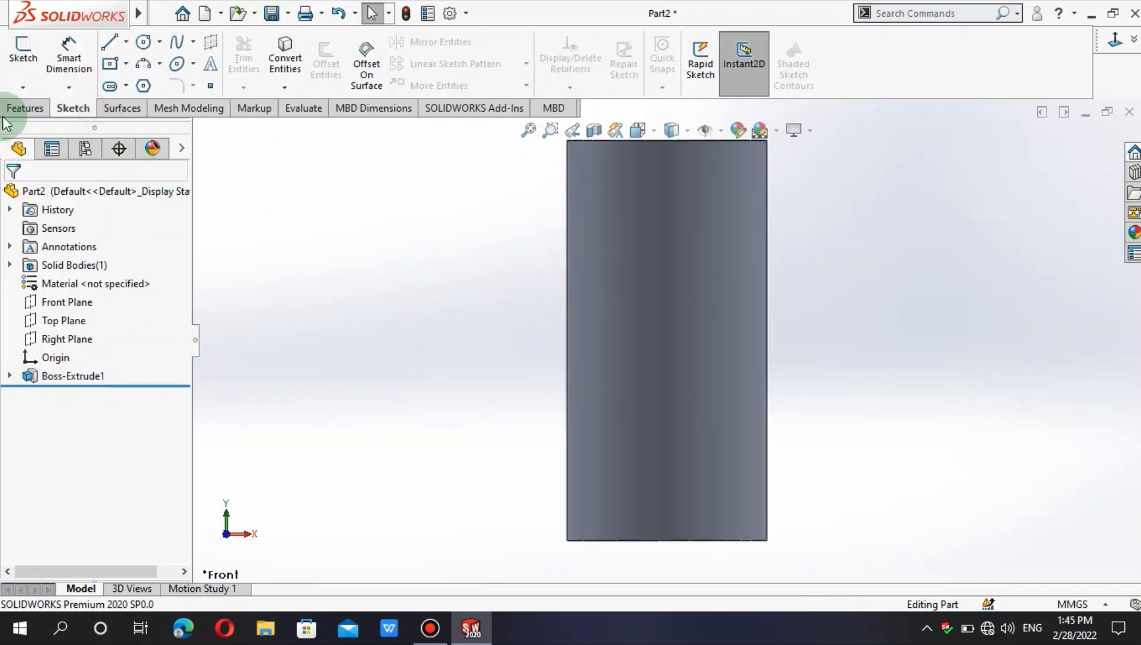
pyautogui.click(48, 306)
pyautogui.click(58, 288)
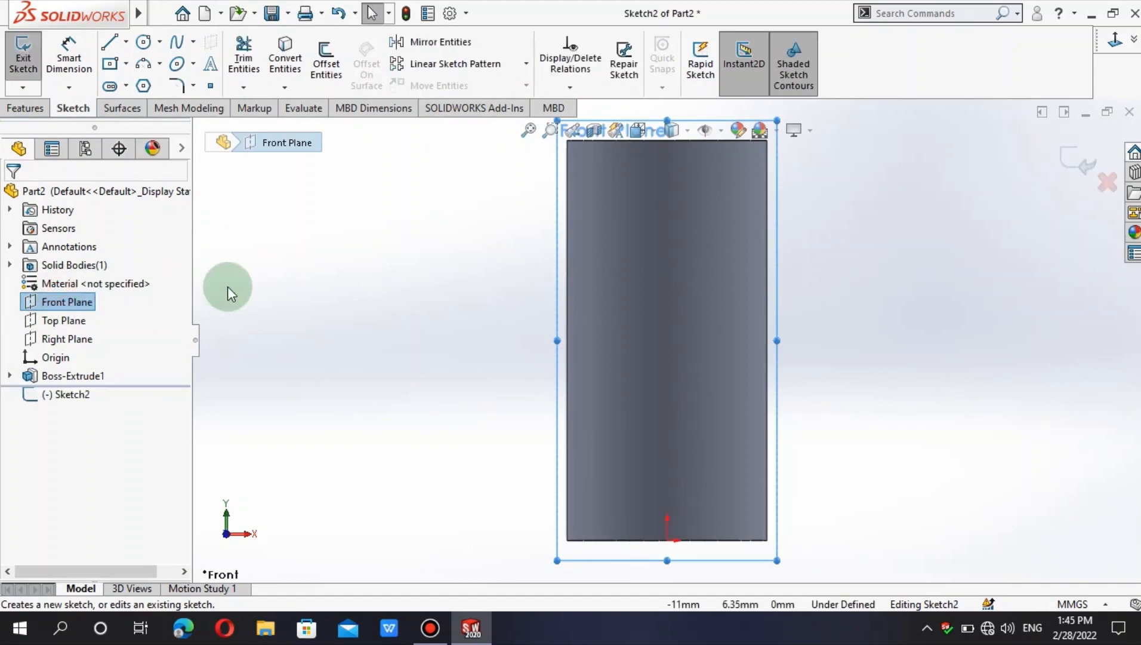
pyautogui.click(528, 131)
# Sketch a centre rectangle about 2.45 mm wide and 0.66 mm high, centred on the cylinder's right edge near its base.
pyautogui.click(175, 64)
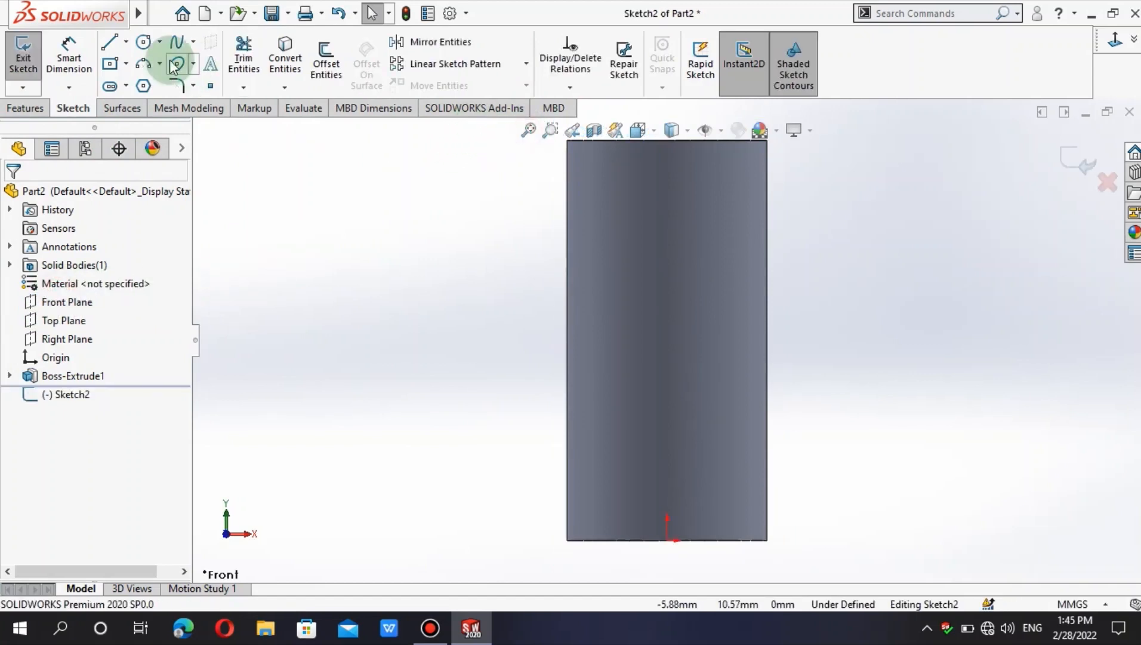
pyautogui.click(113, 63)
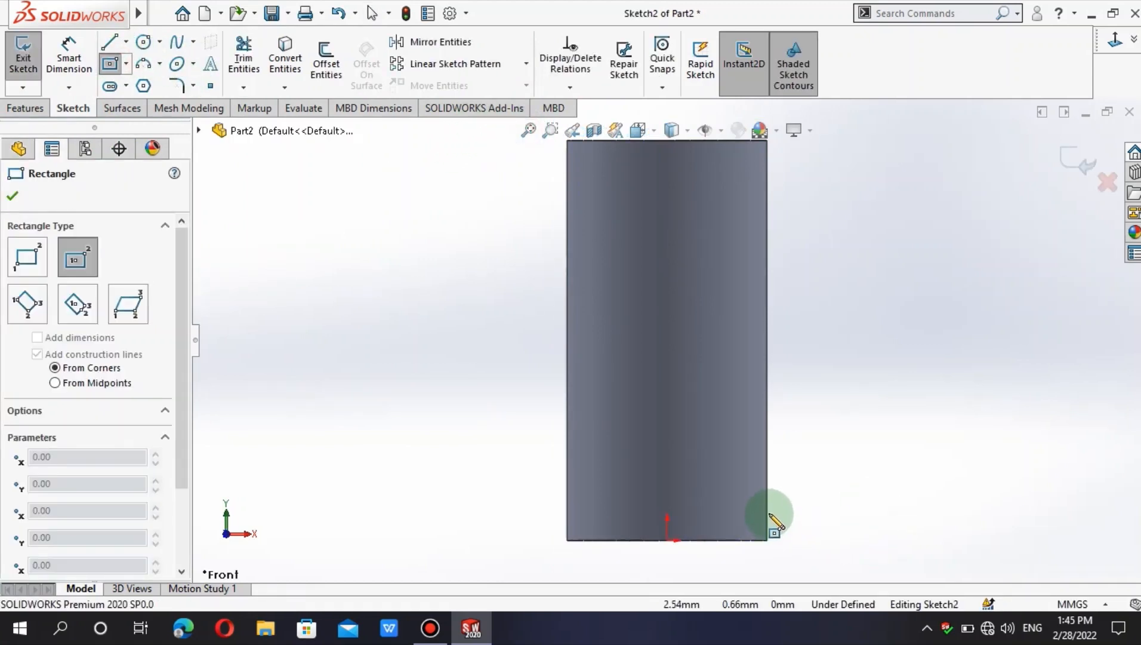
pyautogui.scroll(3, 768, 517)
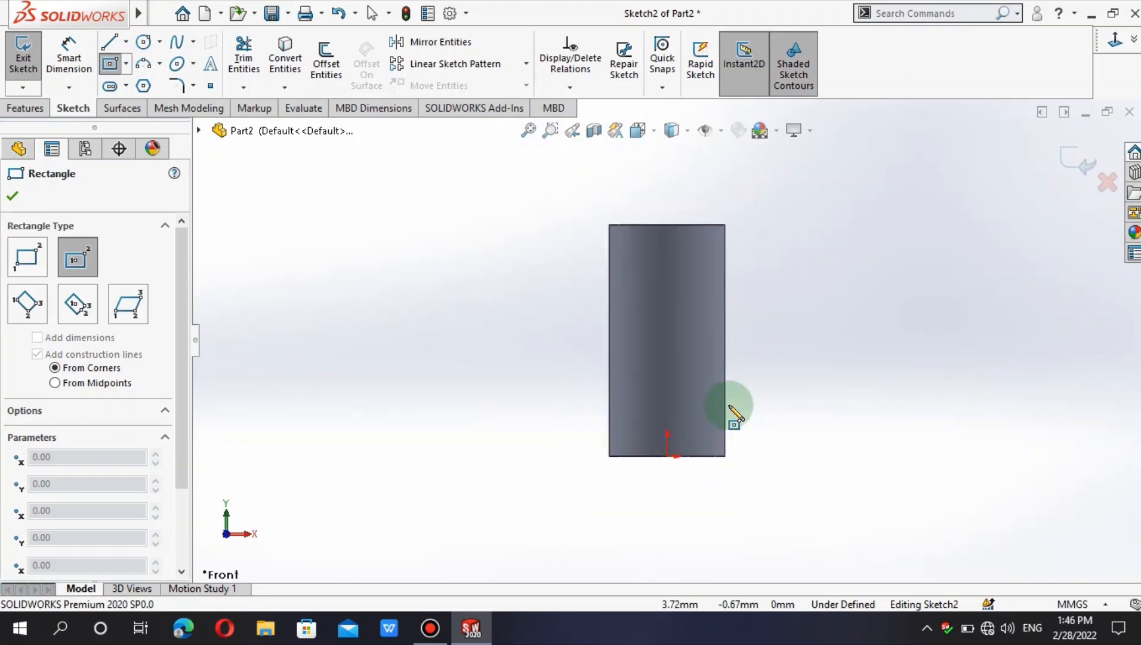
pyautogui.scroll(-6, 728, 406)
pyautogui.scroll(3, 624, 229)
pyautogui.scroll(-4, 628, 236)
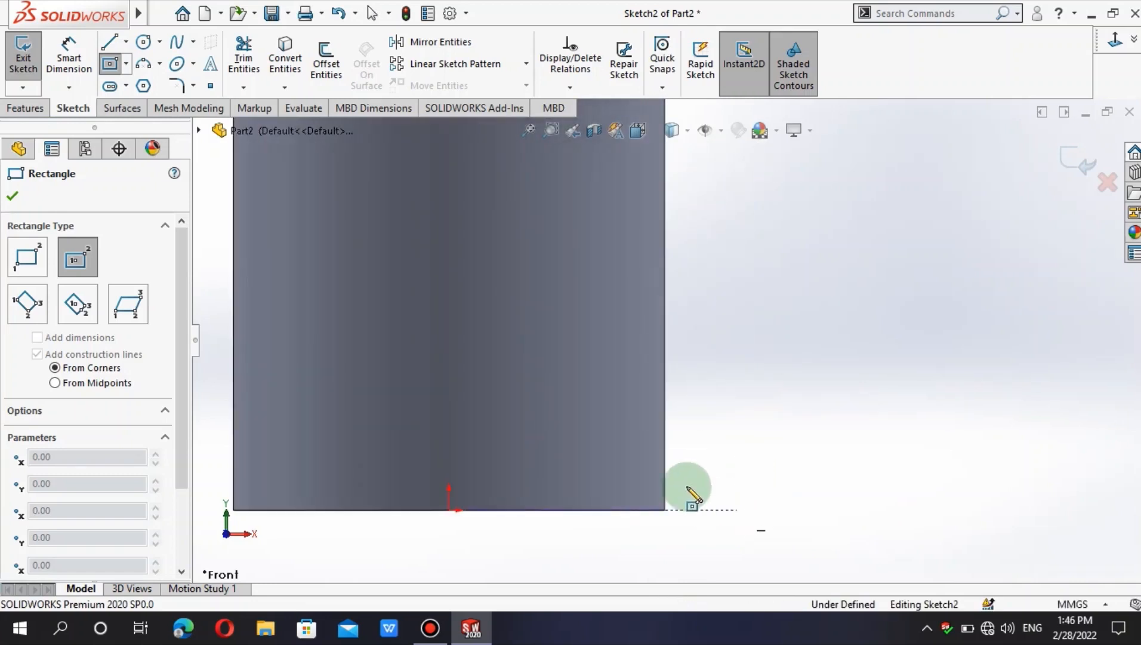
pyautogui.click(665, 439)
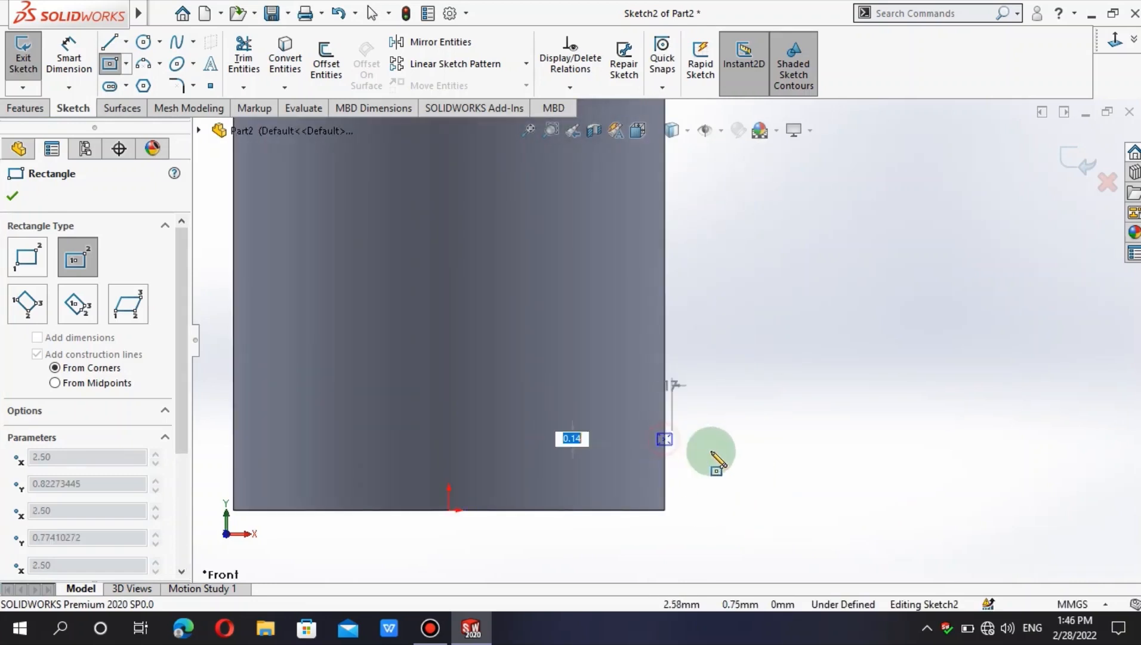
pyautogui.click(771, 467)
# Dimension the rectangle's horizontal bottom side and set its width to 2 mm.
pyautogui.moveTo(770, 374); pyautogui.dragTo(762, 277, button='right')
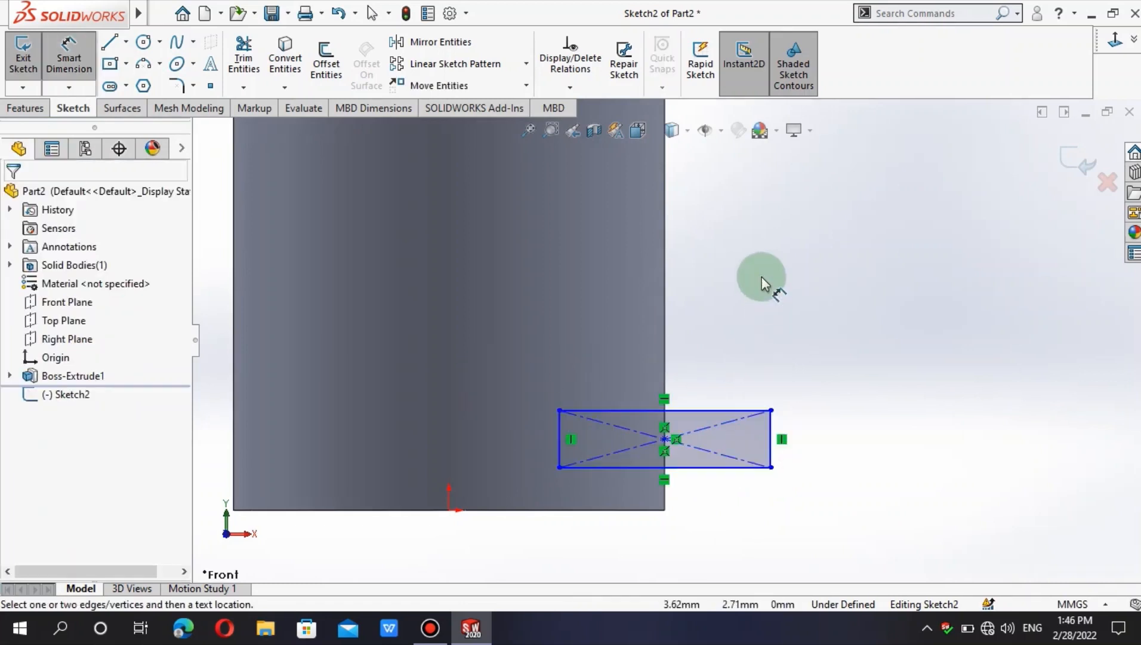
pyautogui.click(655, 469)
pyautogui.press('Escape')
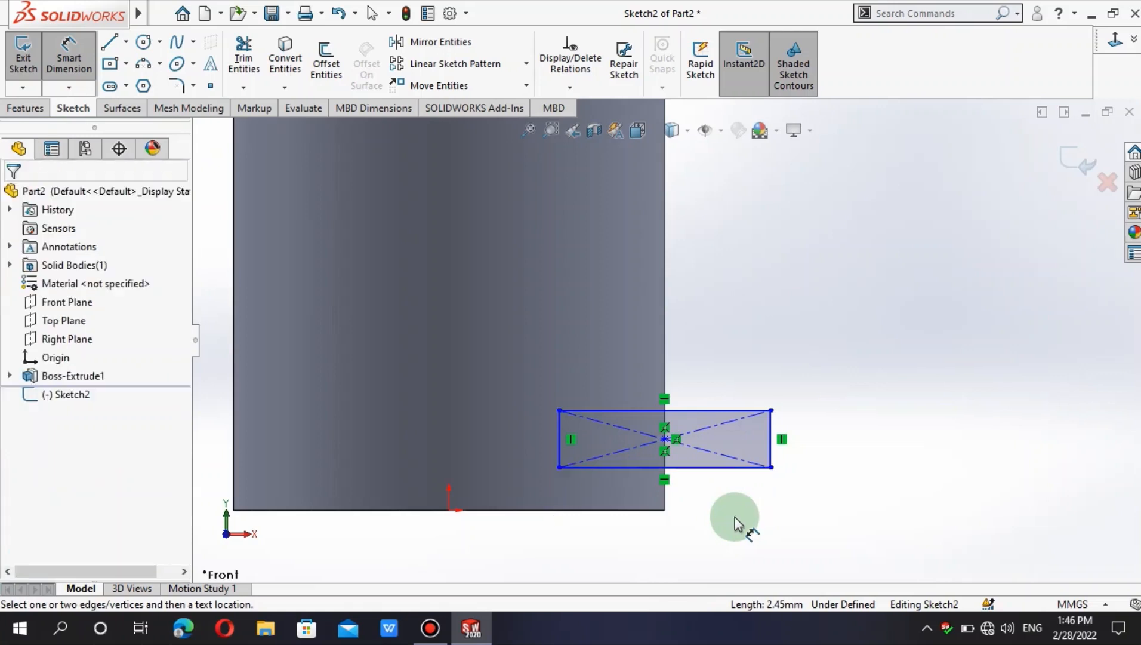
pyautogui.click(712, 473)
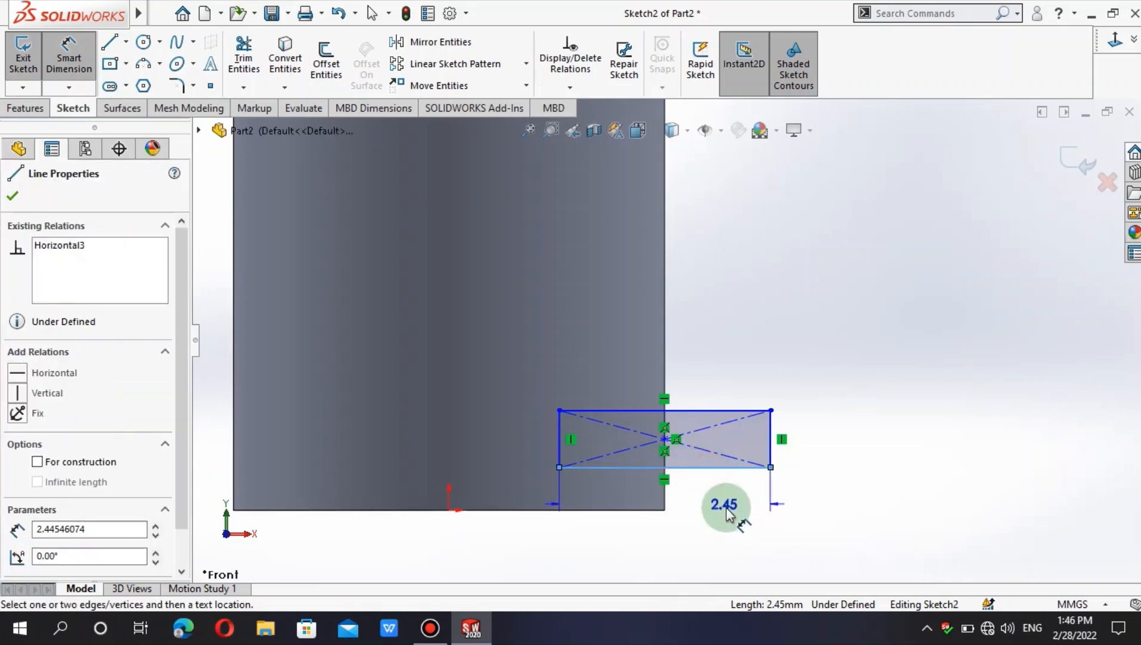
pyautogui.click(726, 508)
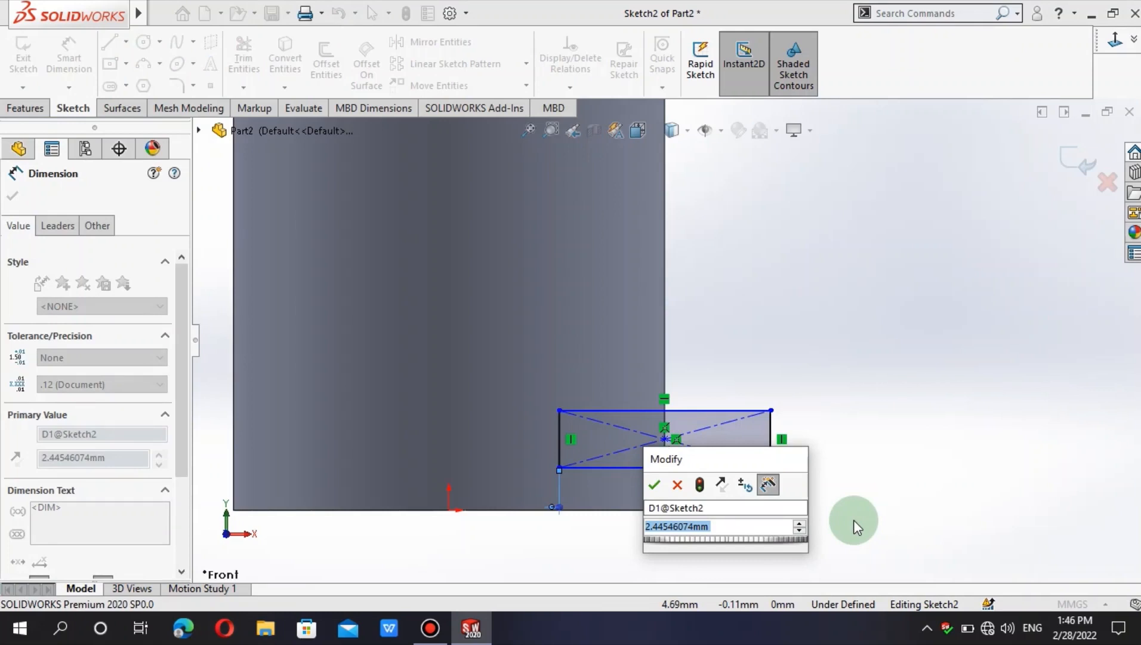
pyautogui.write('2')
pyautogui.press('Return')
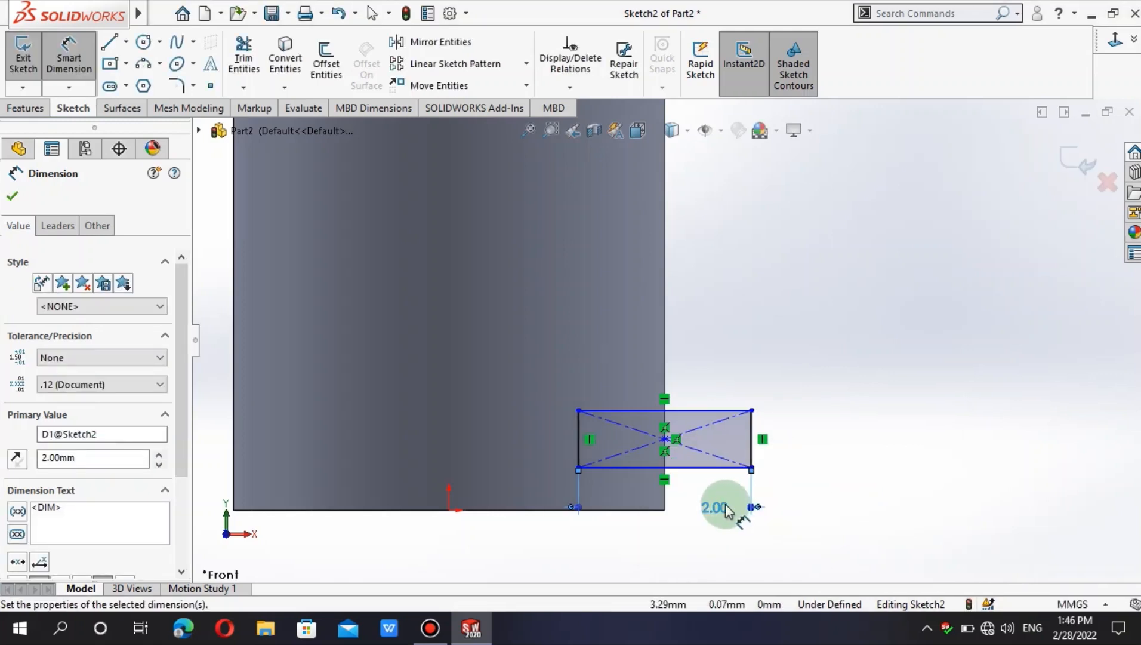
# Dimension the rectangle's vertical right side and set its height to 0.2 mm.
pyautogui.click(751, 448)
pyautogui.click(861, 446)
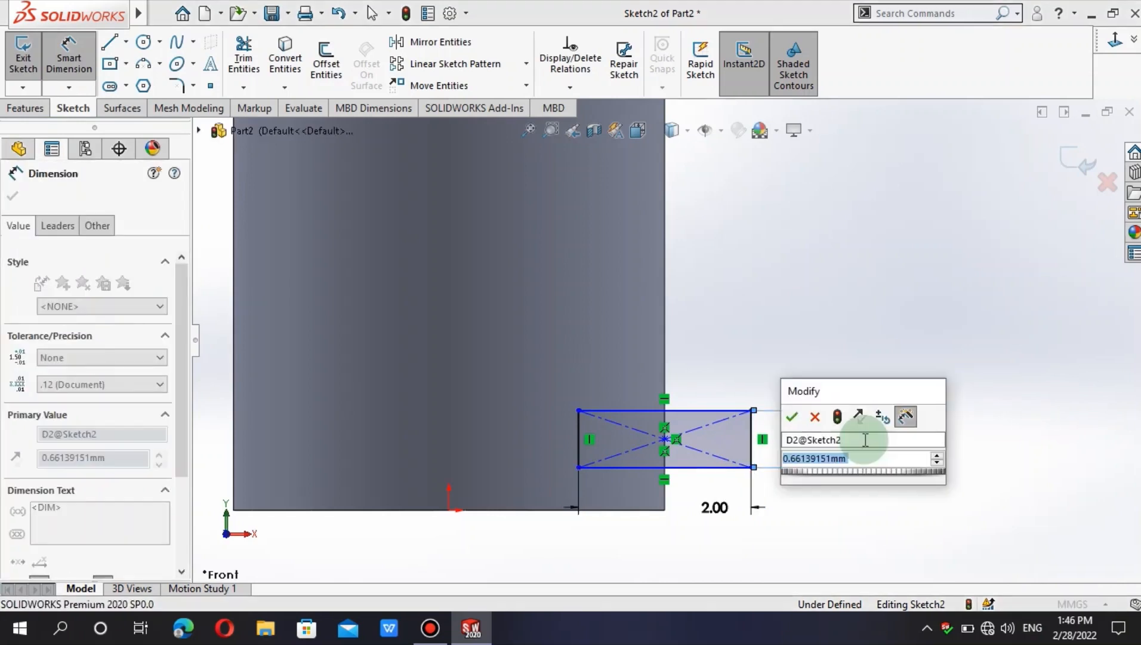
pyautogui.write('.2')
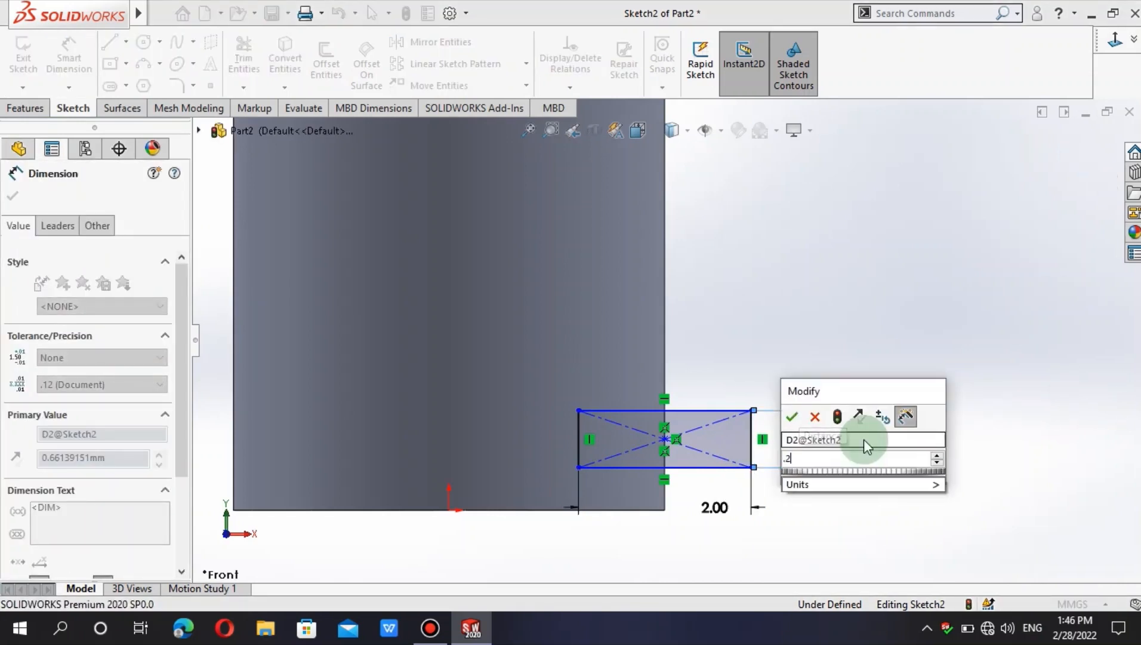
pyautogui.press('Return')
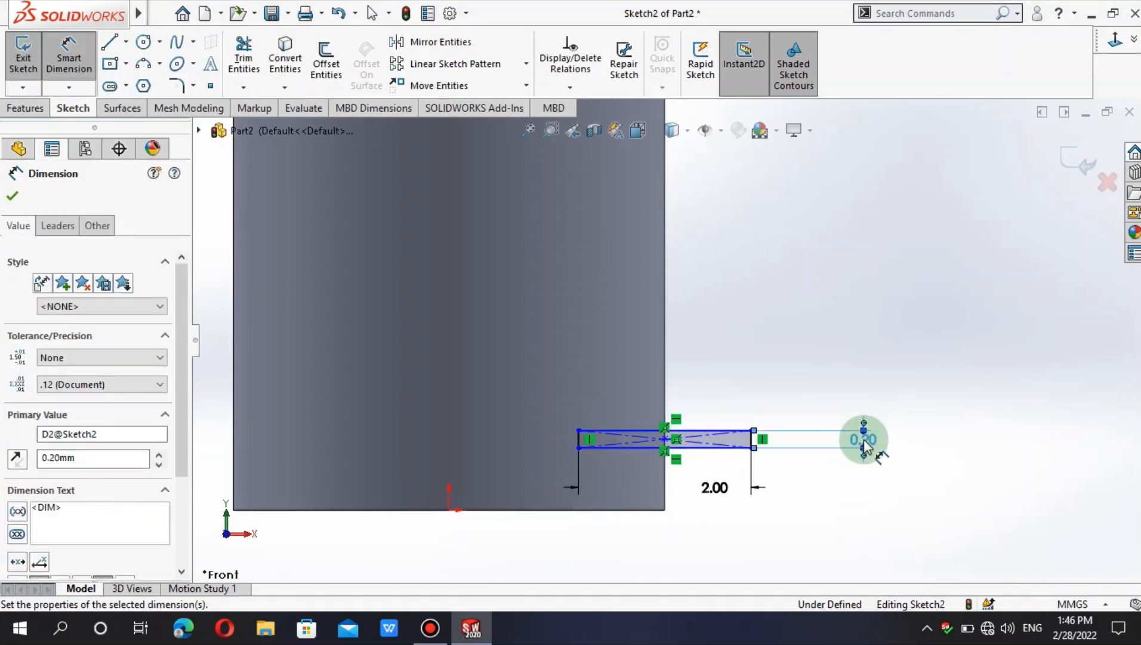
pyautogui.click(526, 128)
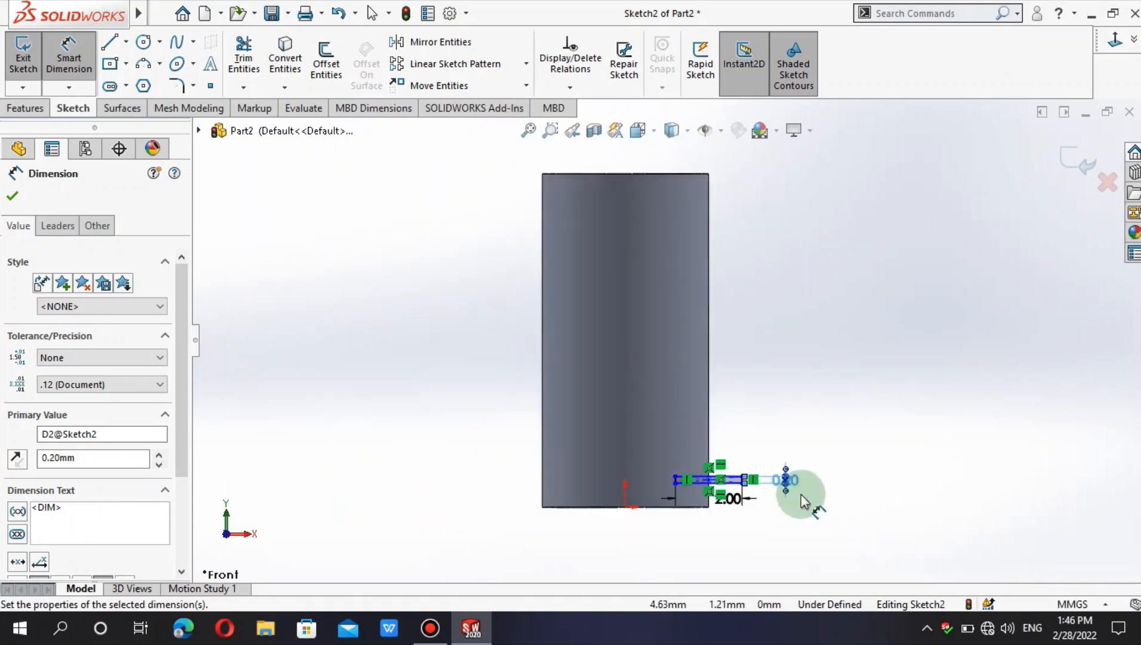
pyautogui.scroll(-5, 800, 495)
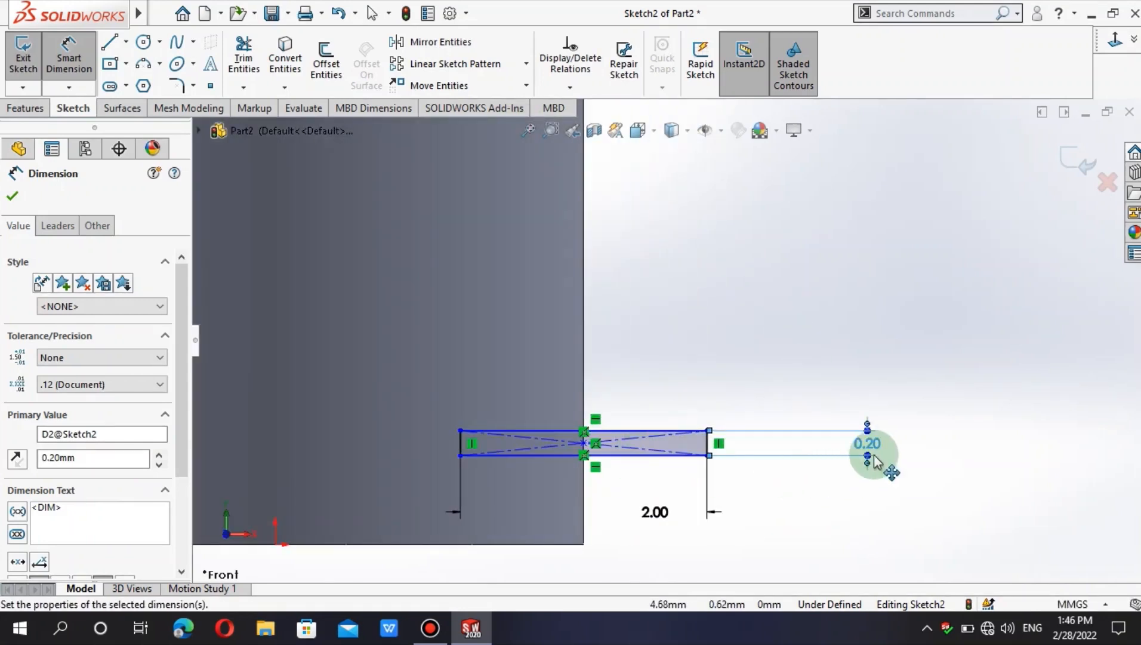
# Try a height of 0.1 mm for the thin rectangle, and return it to 0.2 mm.
pyautogui.doubleClick(876, 446)
pyautogui.write('.1')
pyautogui.press('Return')
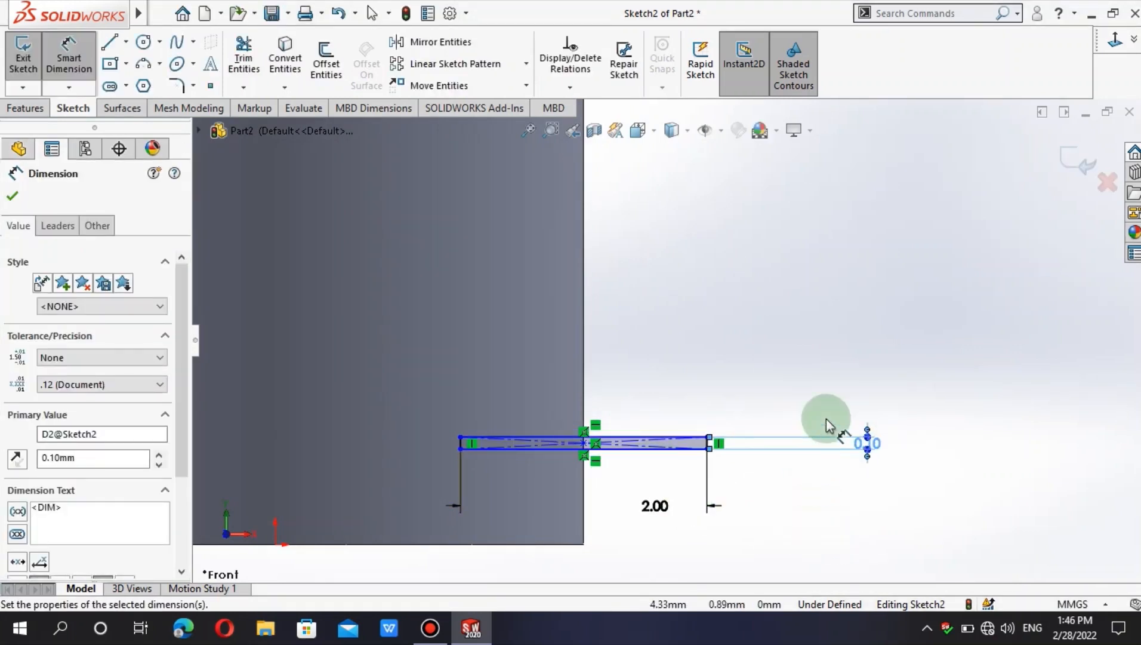
pyautogui.doubleClick(876, 445)
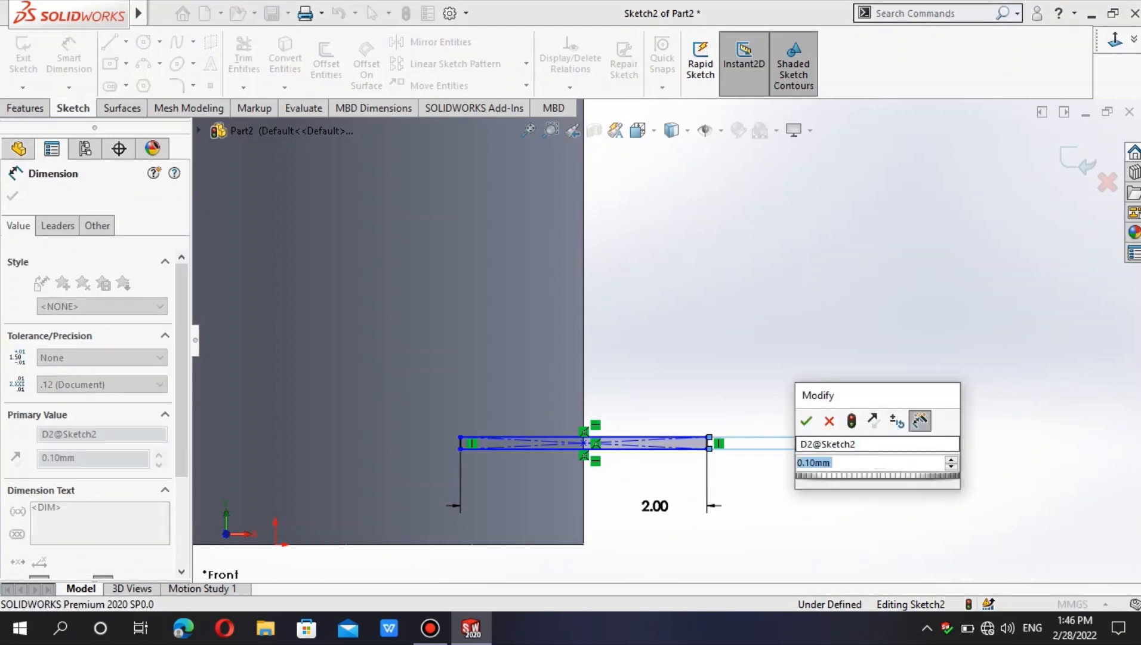
pyautogui.press('Return')
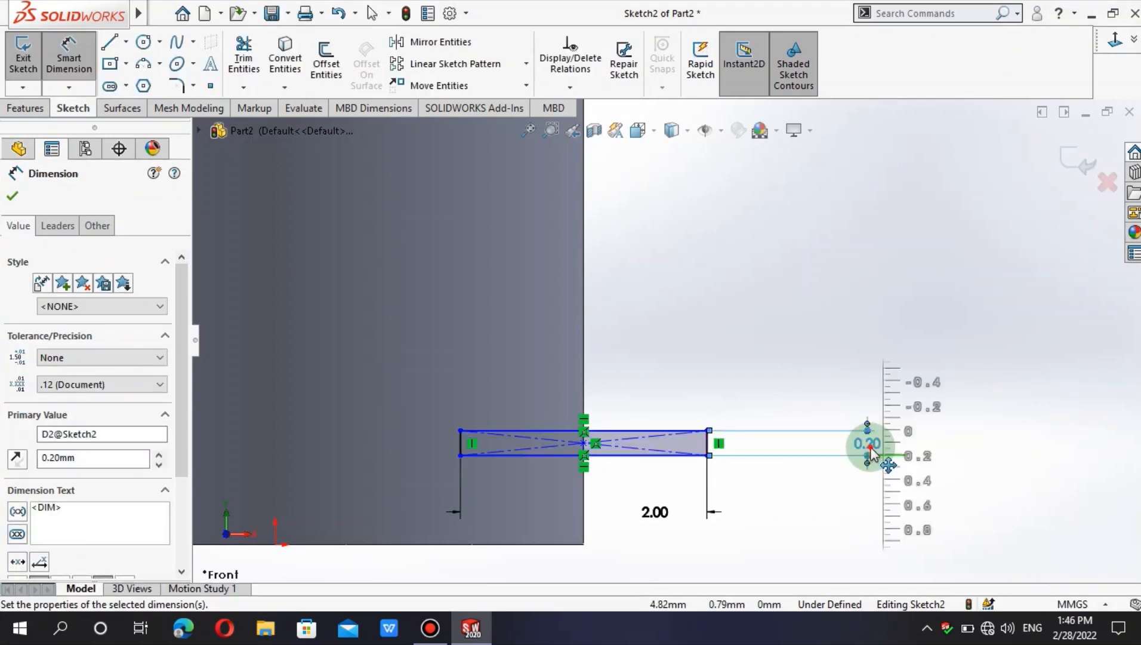
# Set the thin rectangle's height to 0.15 mm and finish dimensioning.
pyautogui.doubleClick(871, 445)
pyautogui.write('0.3')
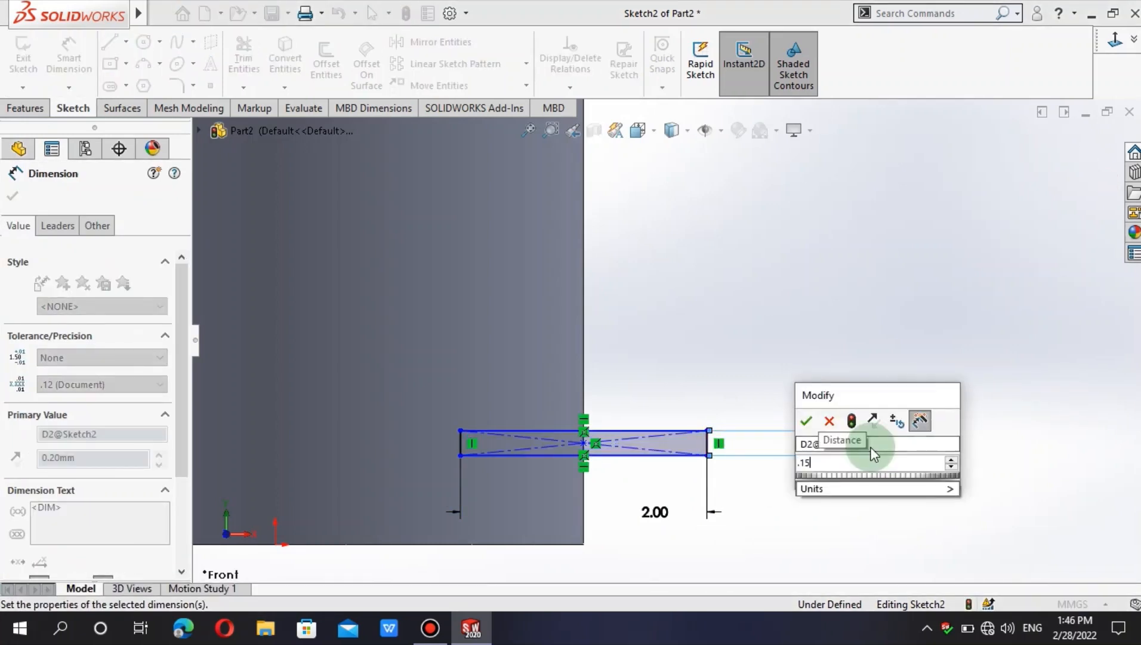
pyautogui.press('Return')
pyautogui.click(801, 407)
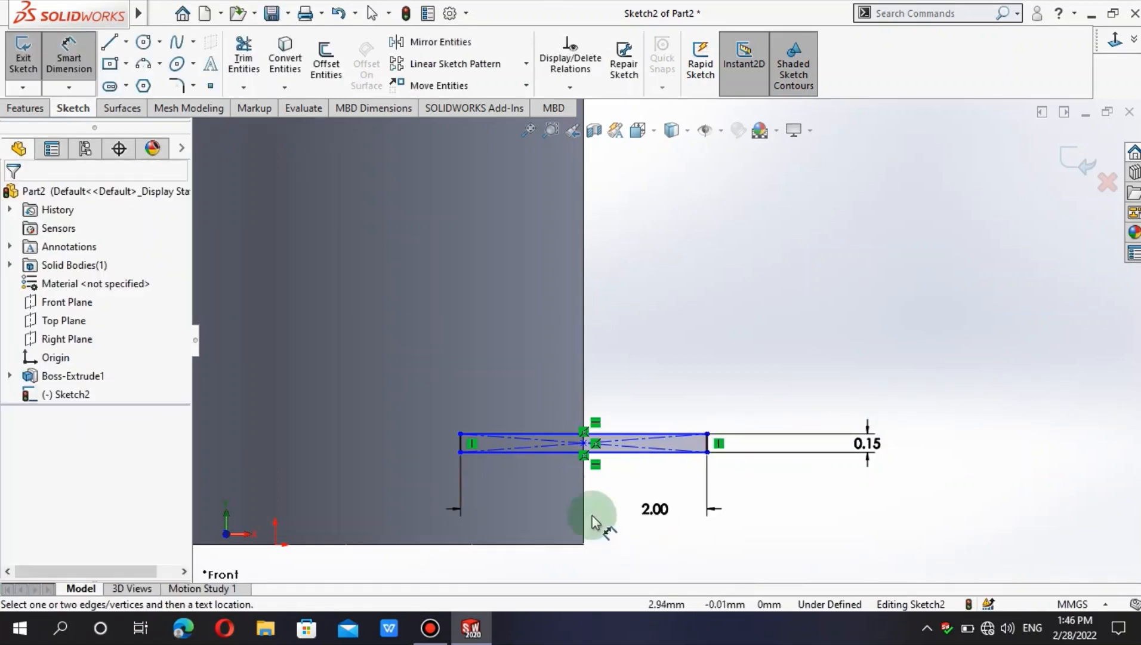
pyautogui.press('Escape')
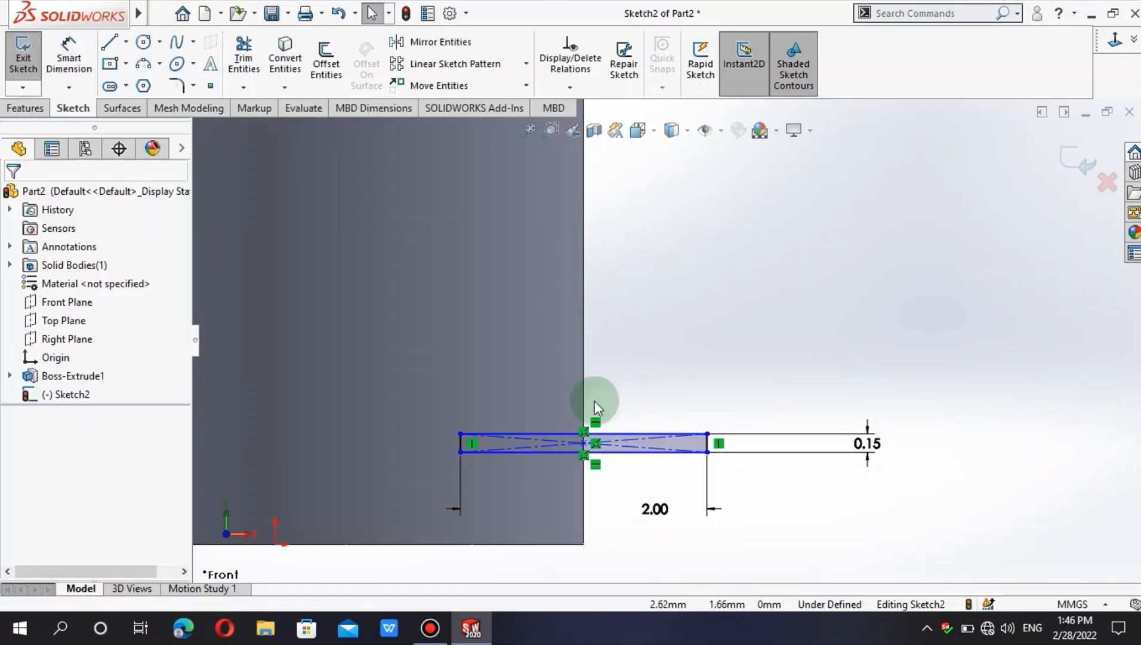
# Apply a Coincident relation between the rectangle's centre point and the cylinder's right silhouette edge.
pyautogui.press('z')
pyautogui.scroll(-10, 631, 399)
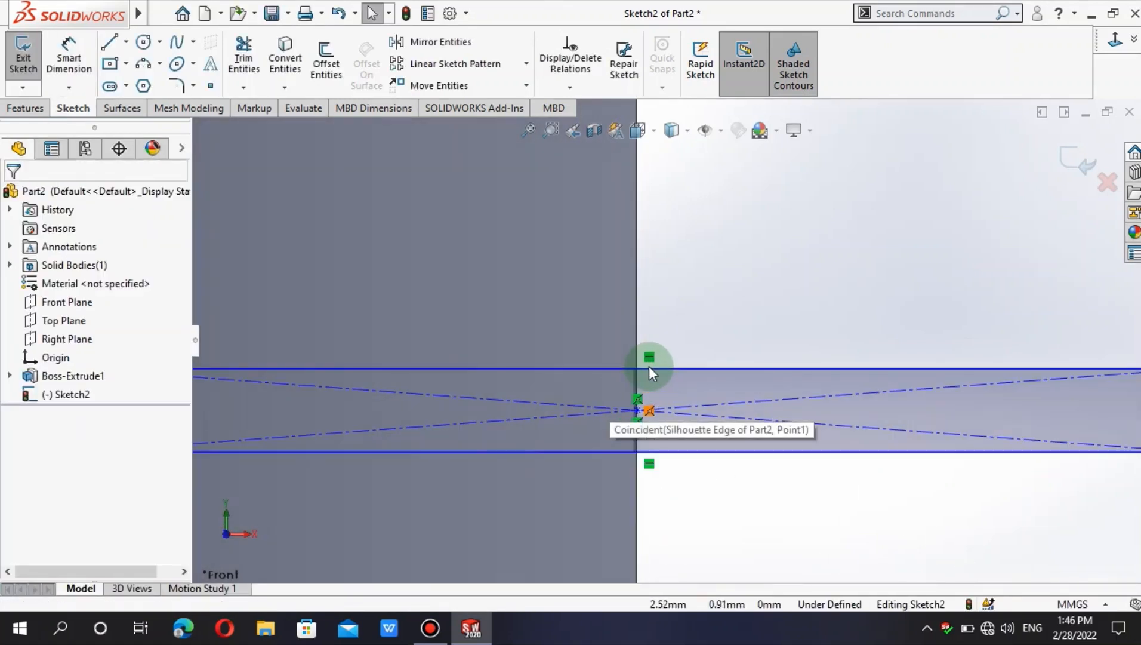
pyautogui.click(636, 409)
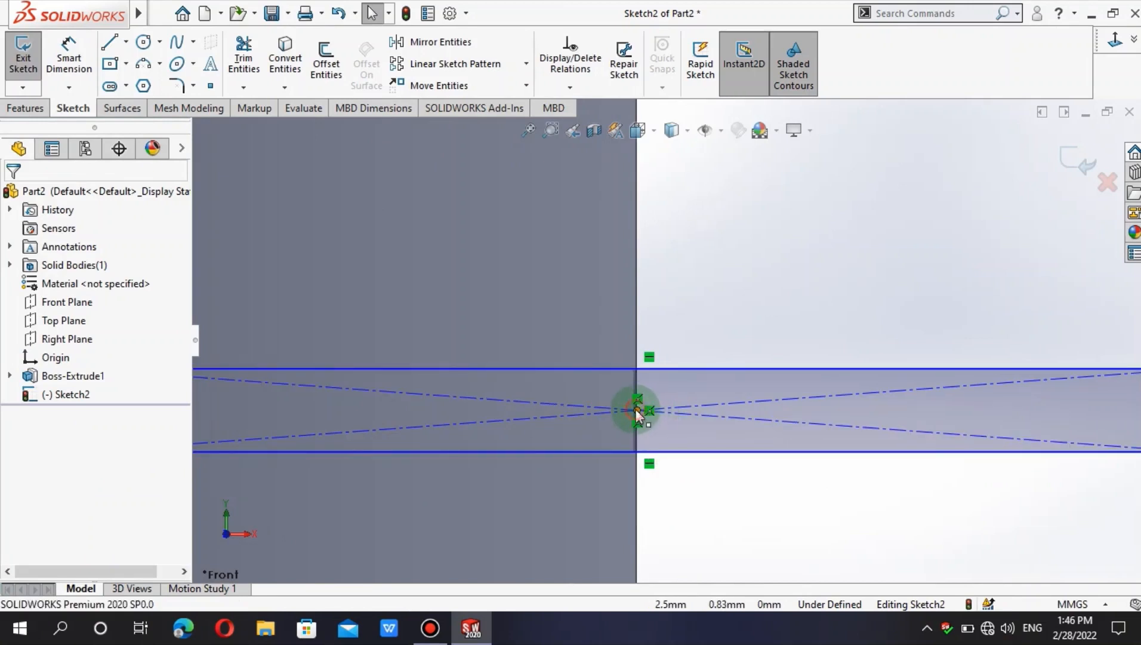
pyautogui.keyDown('ctrl'); pyautogui.click(638, 240); pyautogui.keyUp('ctrl')
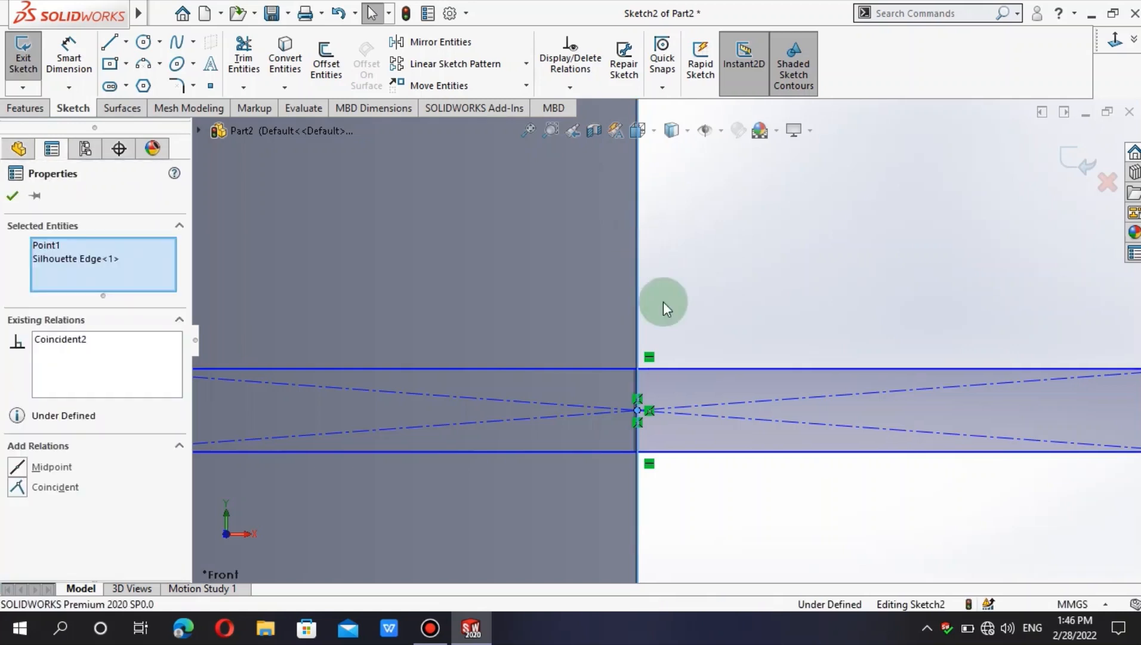
pyautogui.click(28, 486)
pyautogui.click(737, 242)
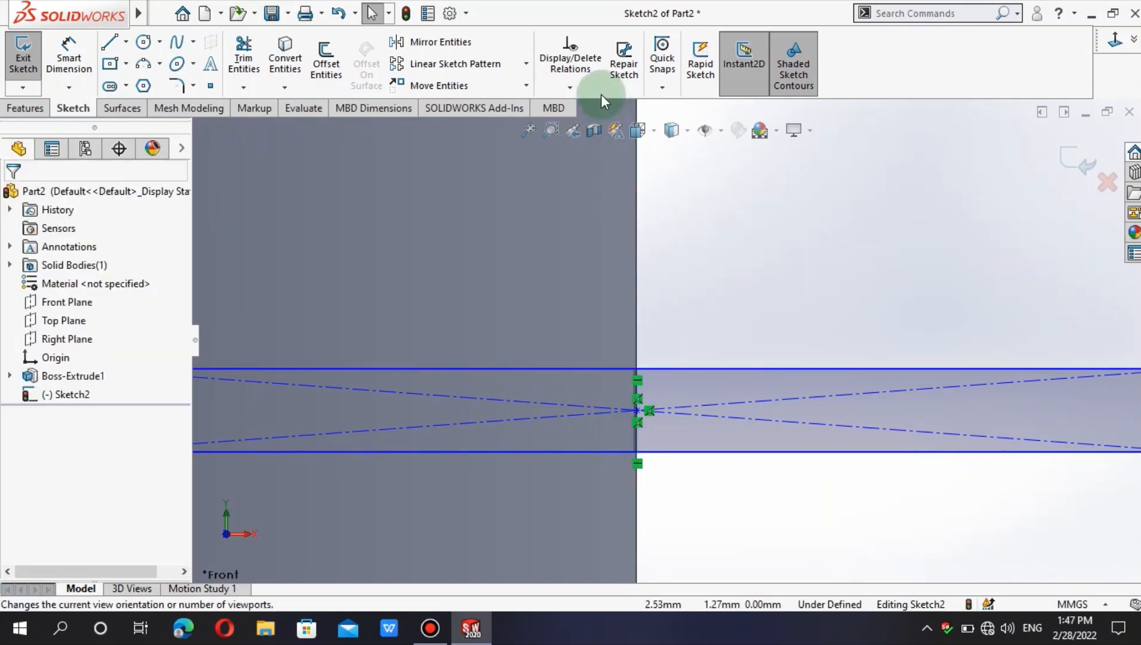
# Sketch a vertical centreline about 8.2 mm long from the origin up along the cylinder's axis.
pyautogui.click(531, 130)
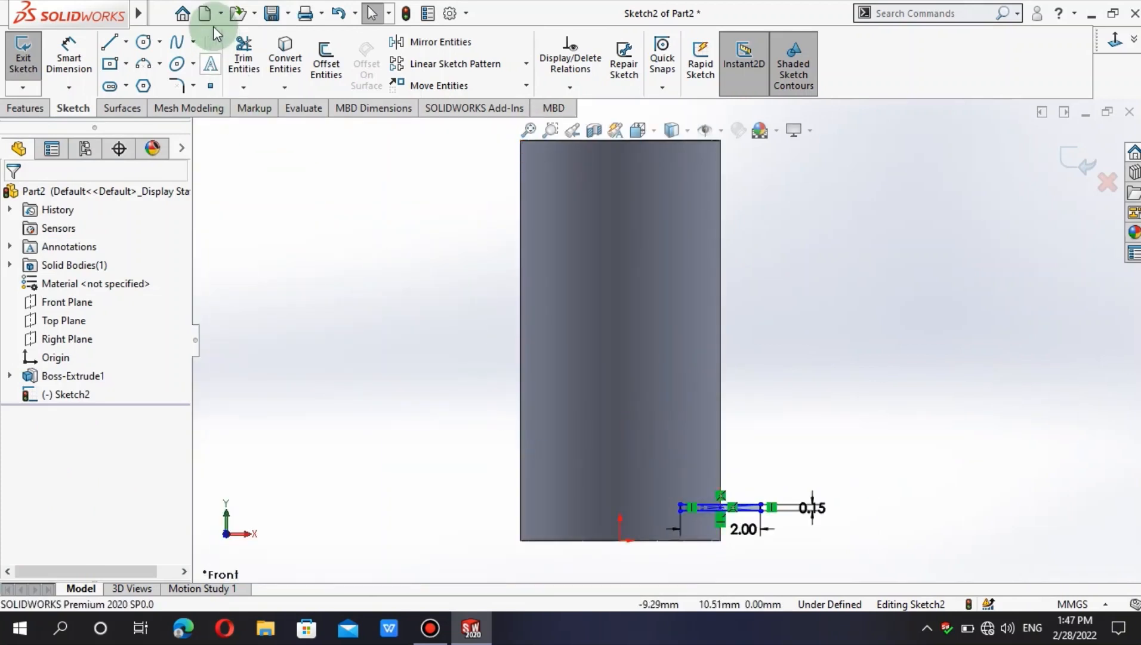
pyautogui.click(126, 42)
pyautogui.click(140, 82)
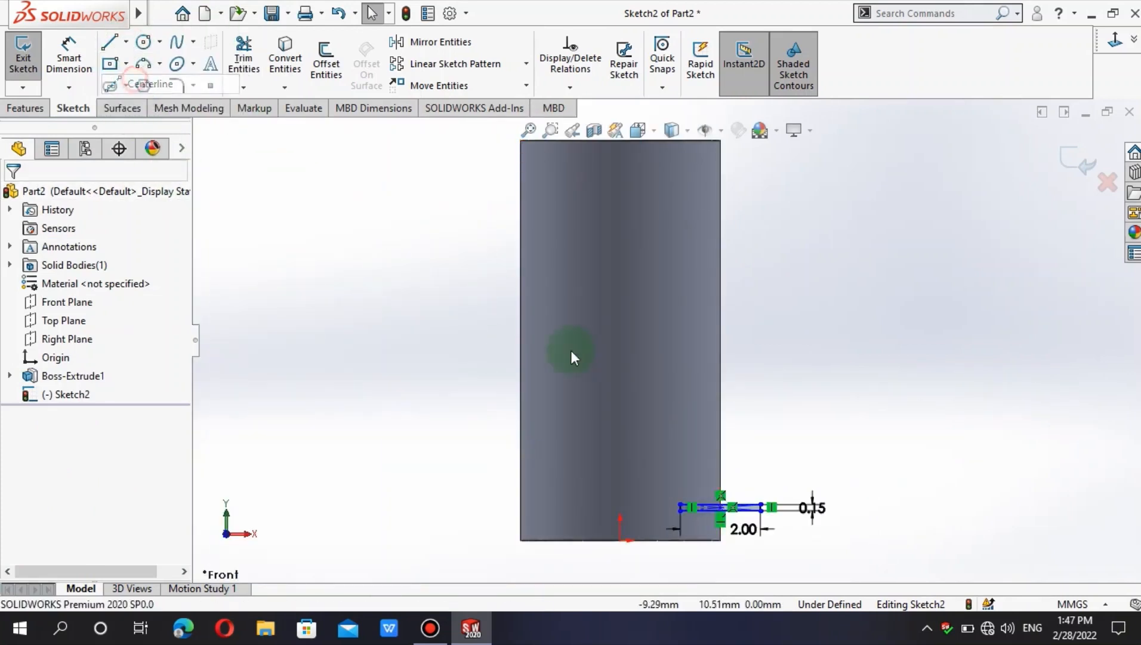
pyautogui.click(622, 540)
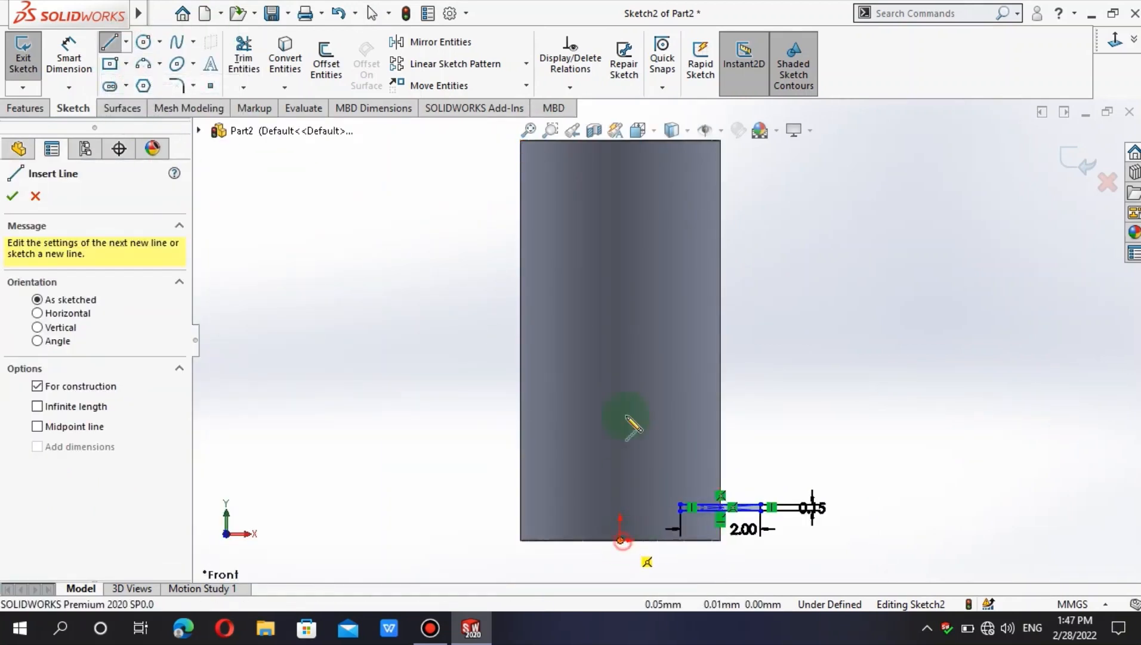
pyautogui.click(619, 214)
pyautogui.rightClick(412, 384)
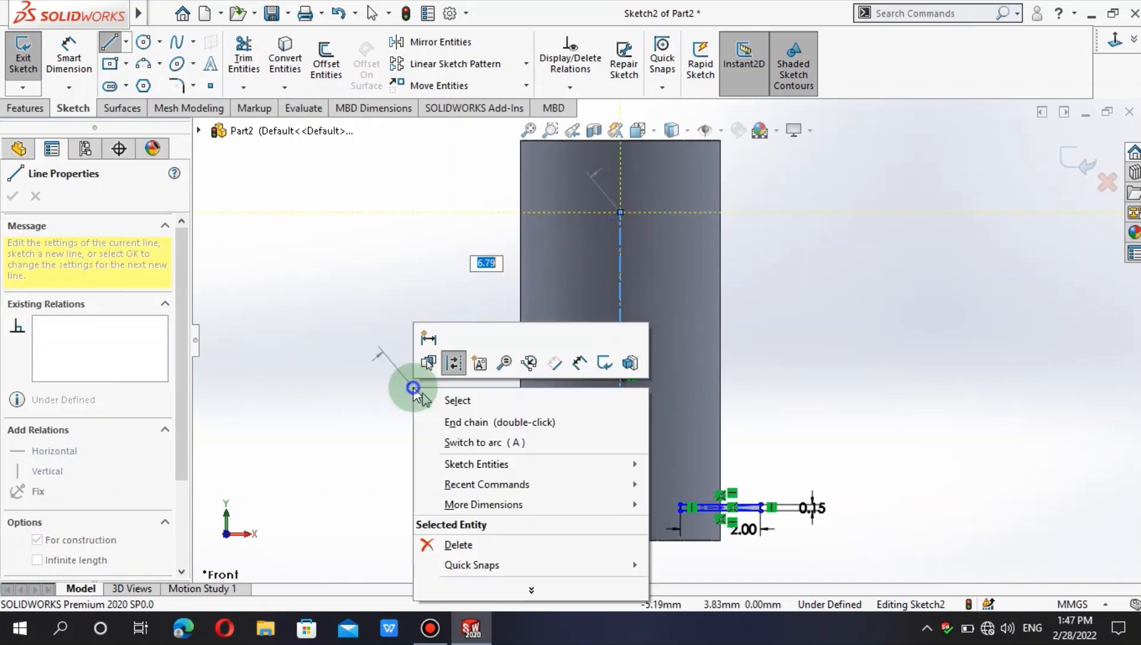
pyautogui.click(425, 400)
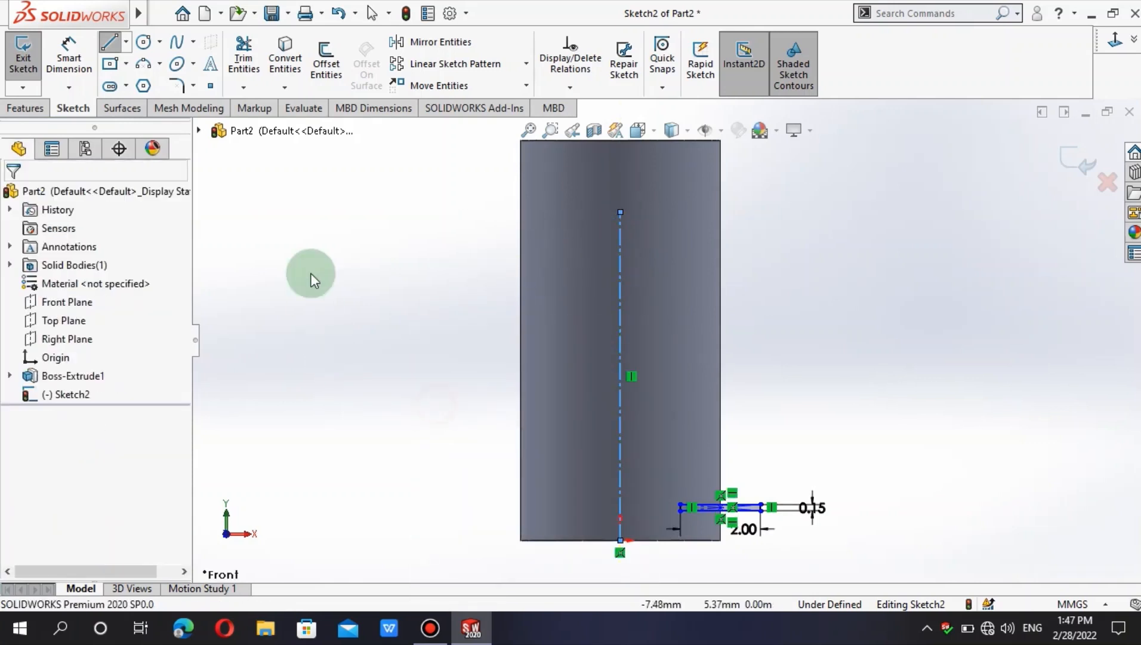
# Revolve-cut the thin rectangle's contour 360 degrees around the vertical centreline to groove the cylinder near its base.
pyautogui.click(26, 108)
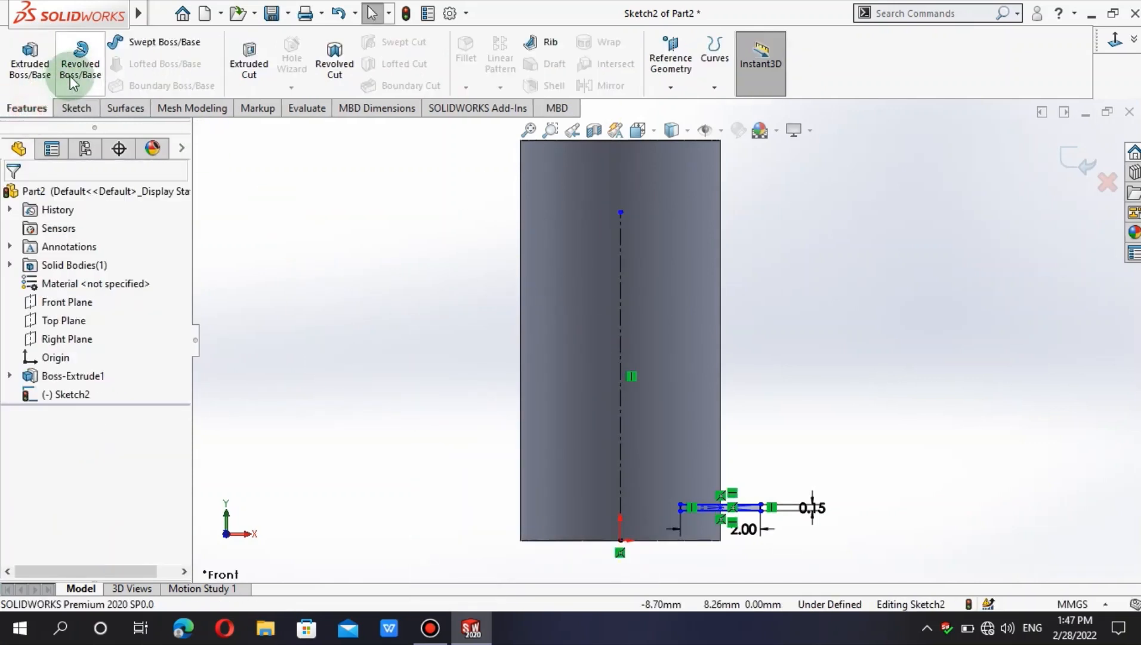
pyautogui.click(330, 70)
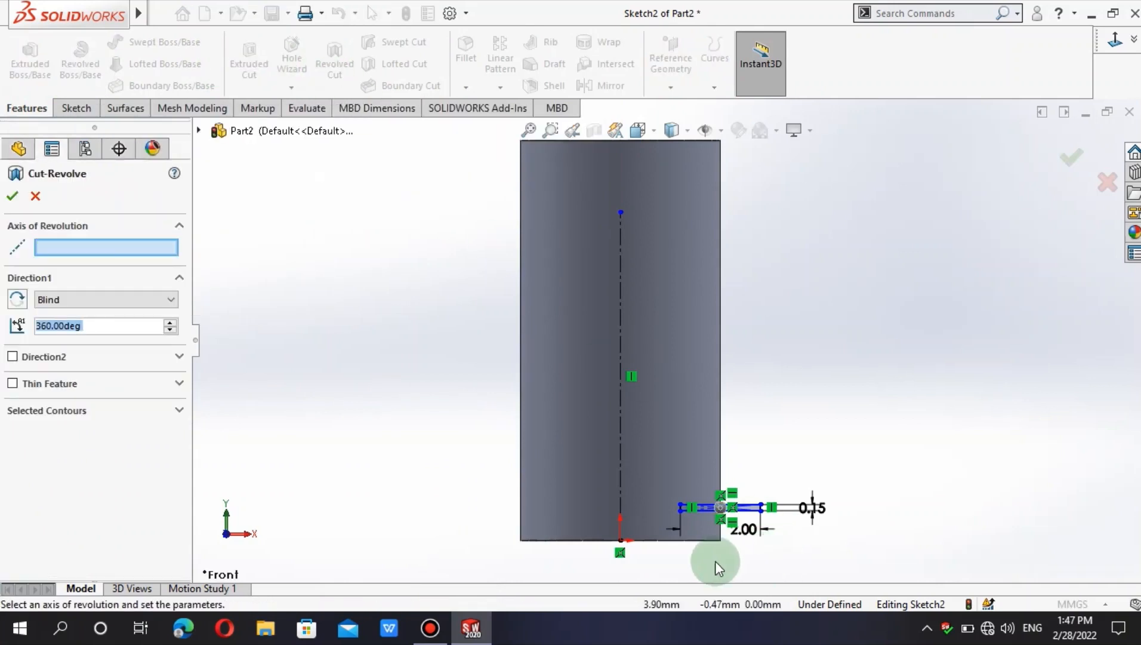
pyautogui.click(620, 441)
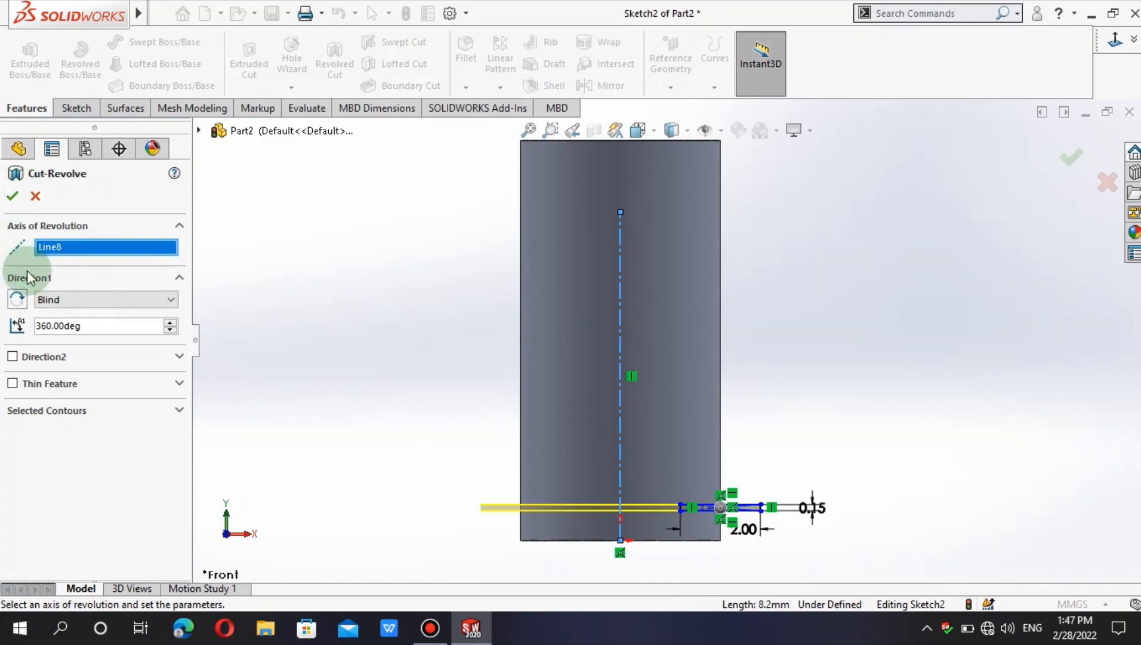
pyautogui.click(179, 410)
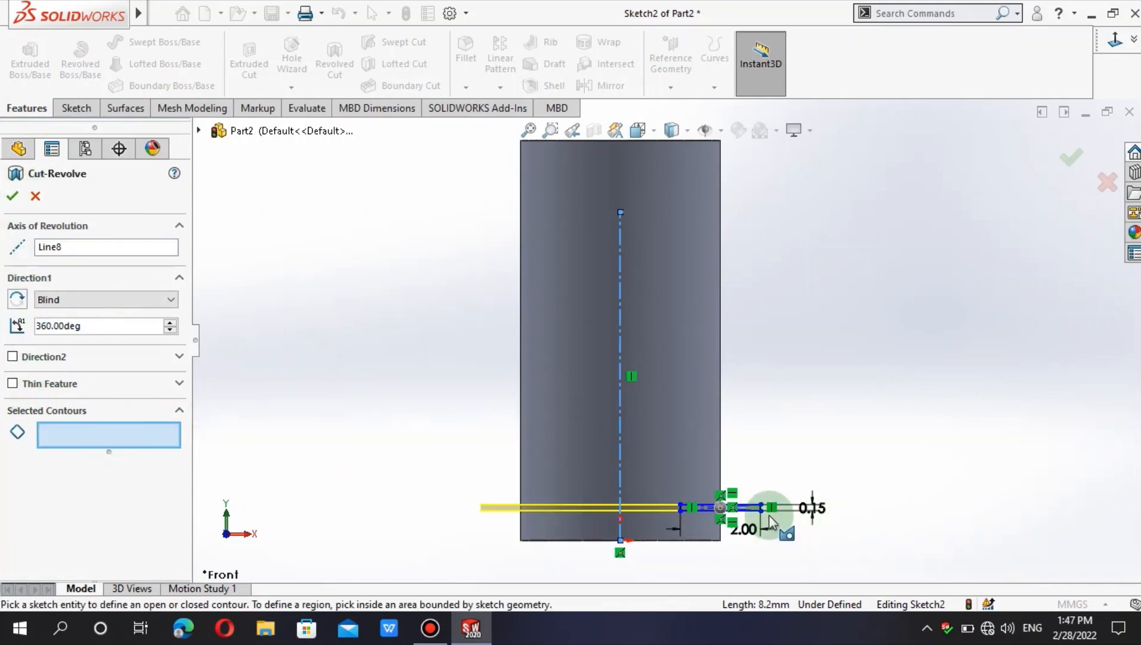
pyautogui.scroll(3, 769, 515)
pyautogui.scroll(-14, 770, 515)
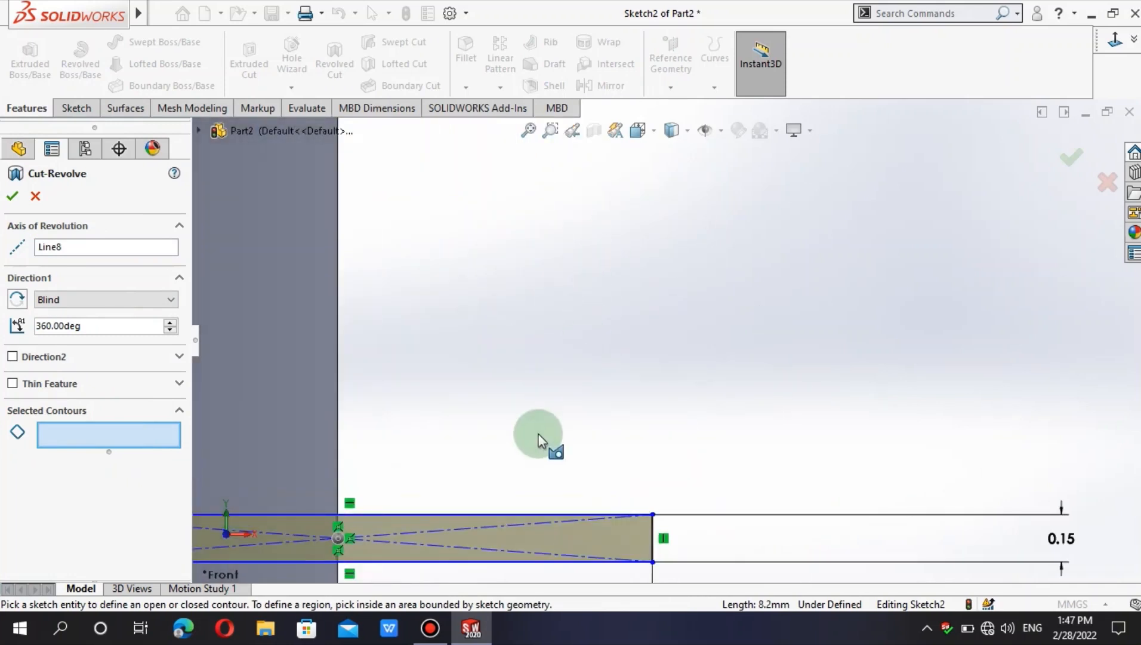
pyautogui.scroll(2, 541, 494)
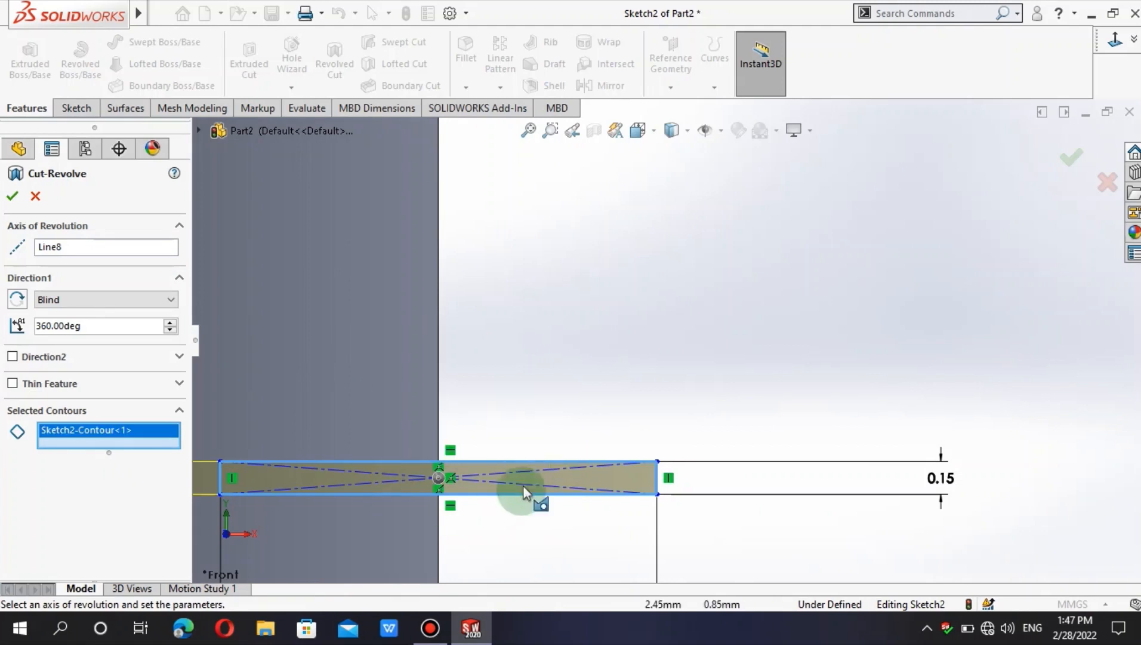
pyautogui.click(12, 196)
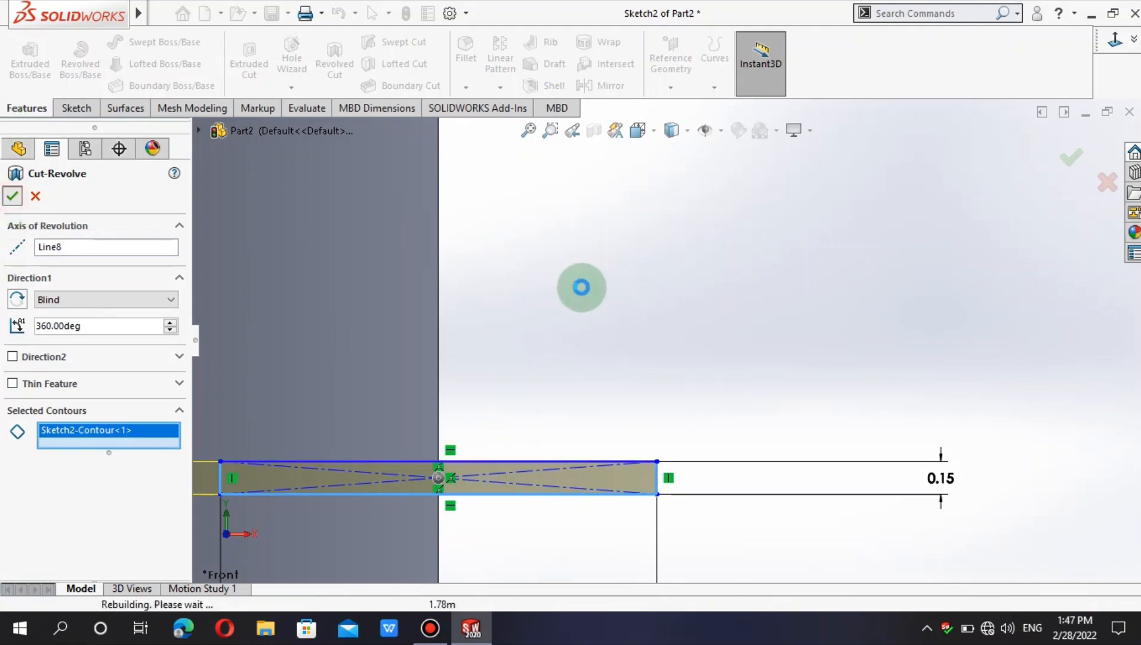
# Start a new sketch on the Front Plane of the grooved cylinder.
pyautogui.press('f')
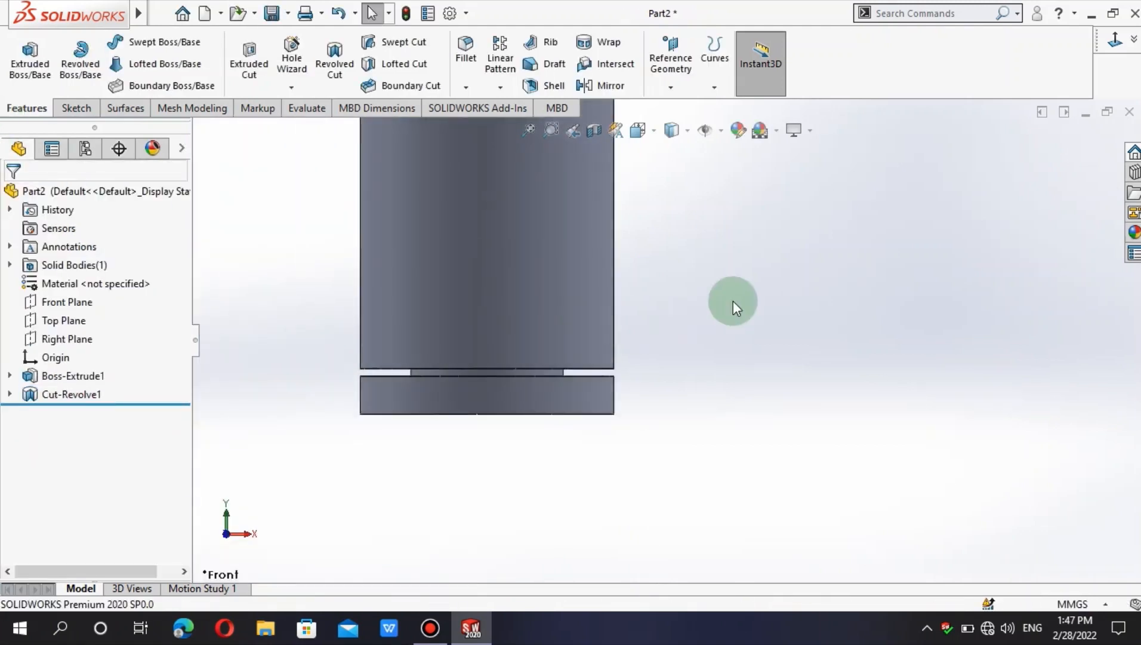
pyautogui.moveTo(991, 343); pyautogui.dragTo(888, 411, button='middle')
pyautogui.moveTo(894, 272); pyautogui.dragTo(892, 211, button='middle')
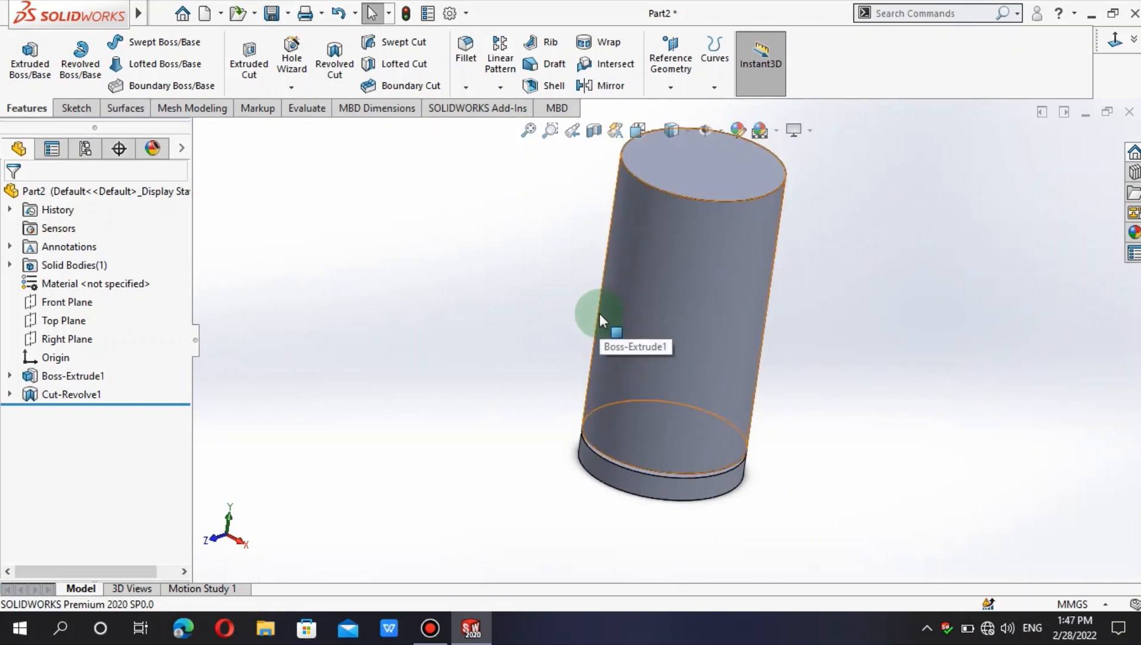
pyautogui.hotkey('ctrl', '7')
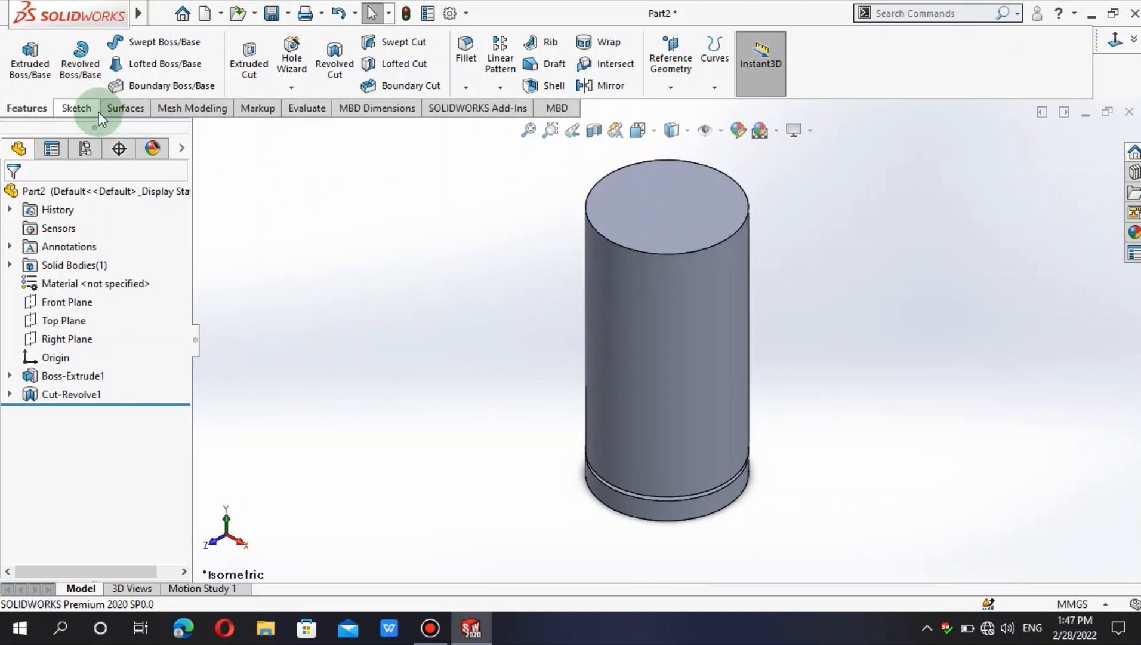
pyautogui.click(59, 110)
pyautogui.click(55, 300)
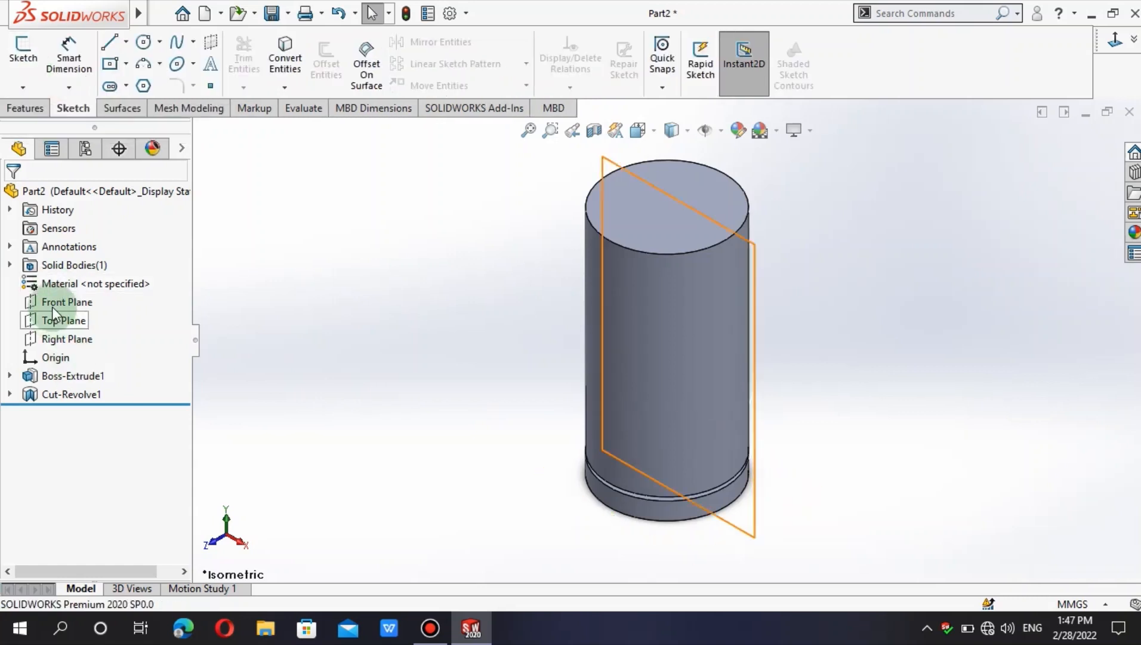
pyautogui.click(71, 284)
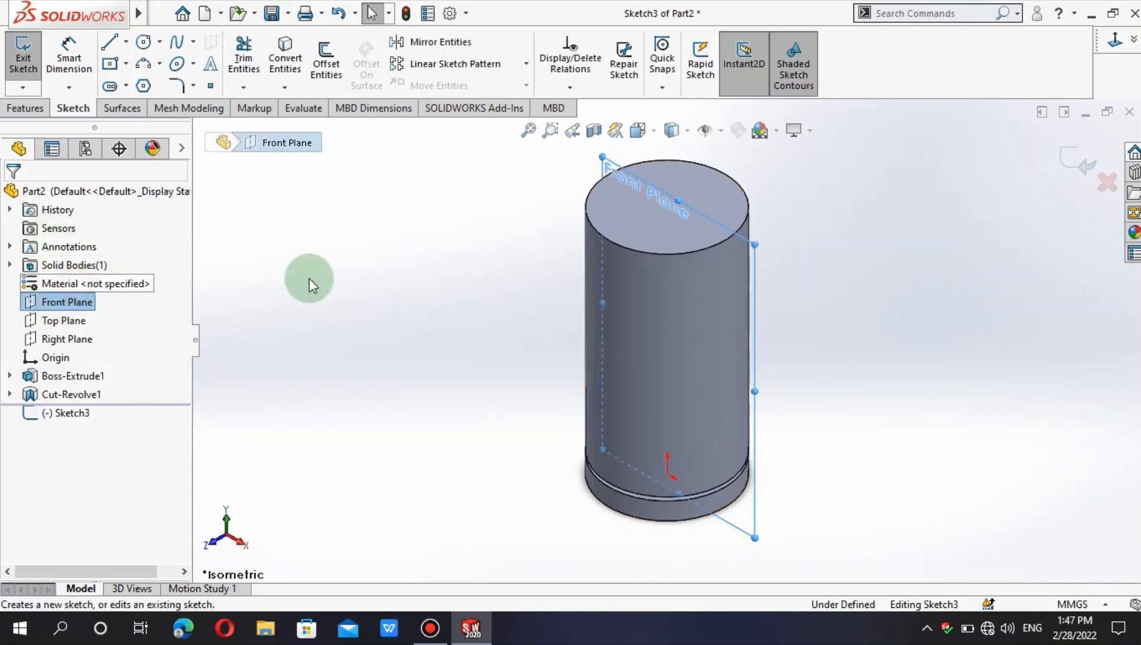
pyautogui.click(1114, 39)
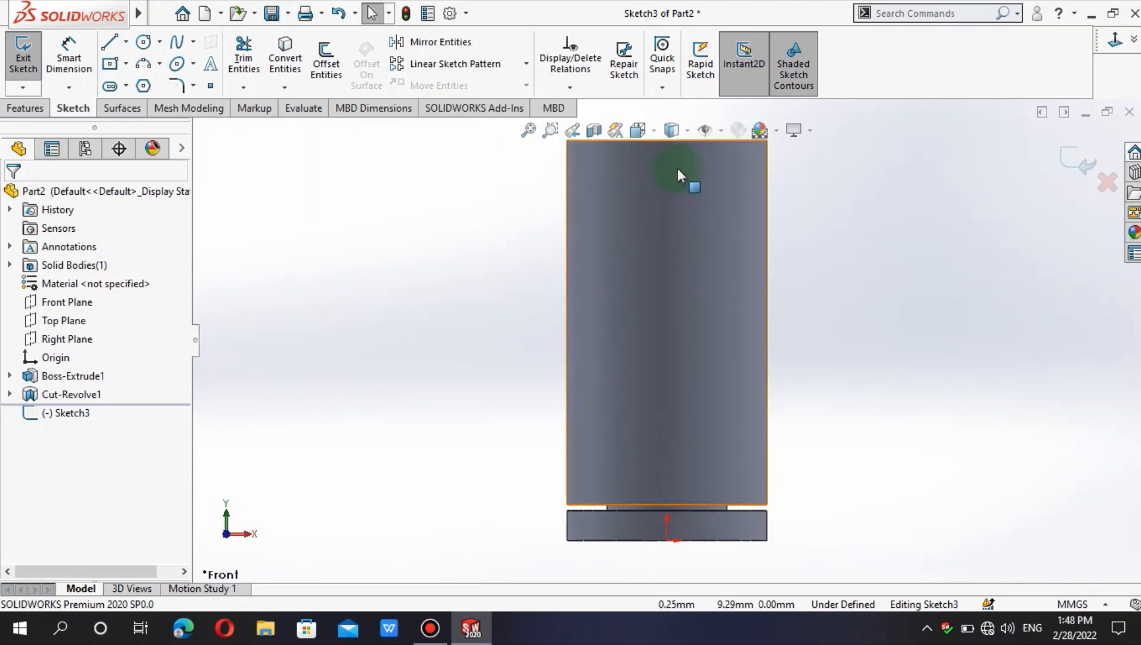
# Sketch an ellipse centred on the midpoint of the cylinder's top edge, with a 2.5 mm horizontal semi-axis and a vertical one of about 5.96 mm.
pyautogui.scroll(-3, 679, 157)
pyautogui.scroll(4, 678, 149)
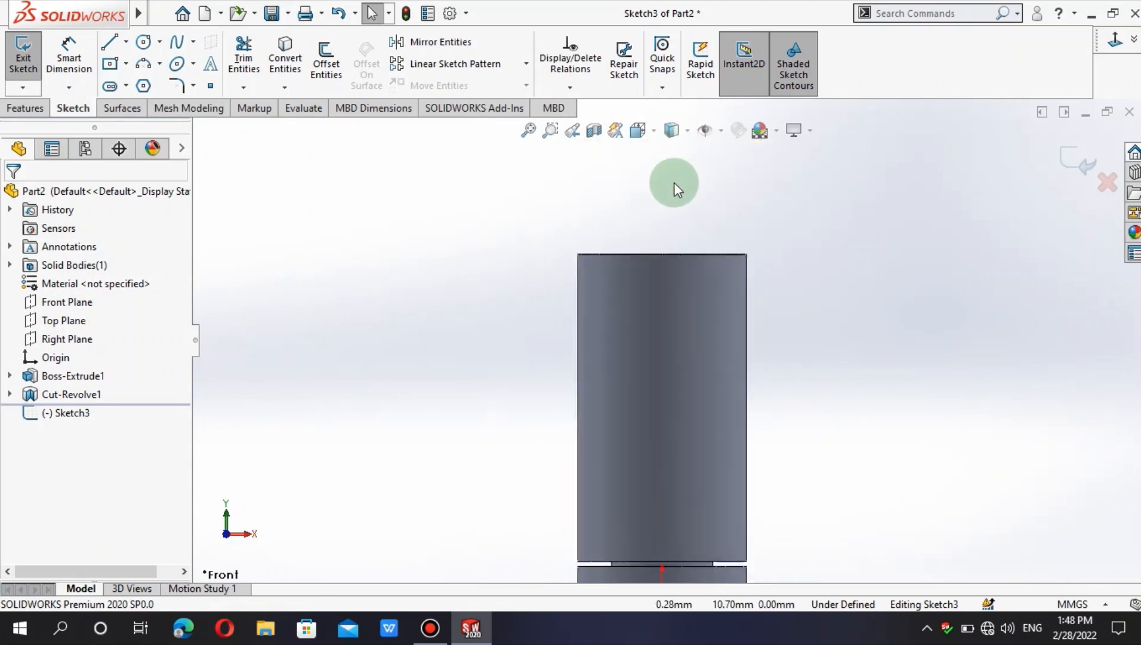
pyautogui.scroll(-5, 690, 302)
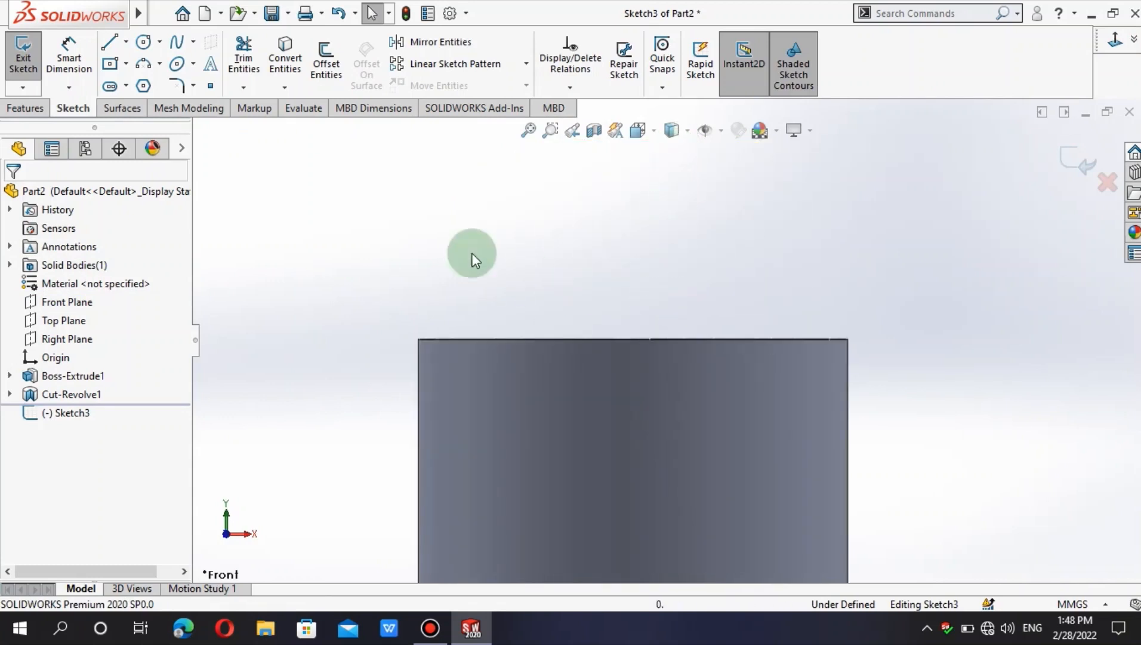
pyautogui.click(158, 63)
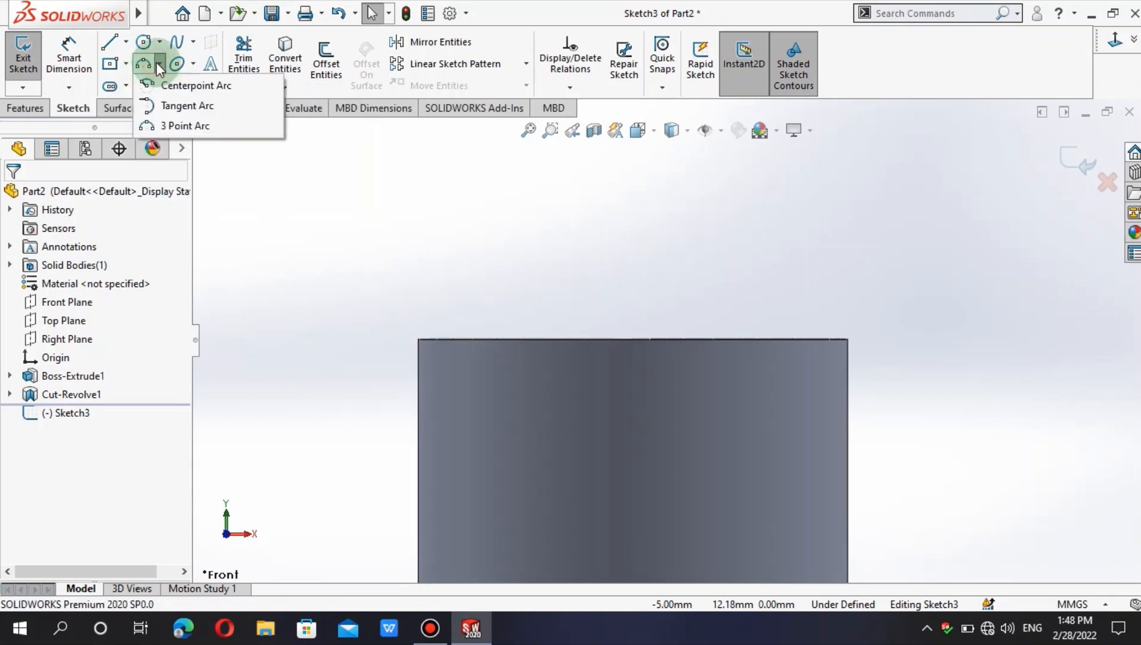
pyautogui.click(157, 63)
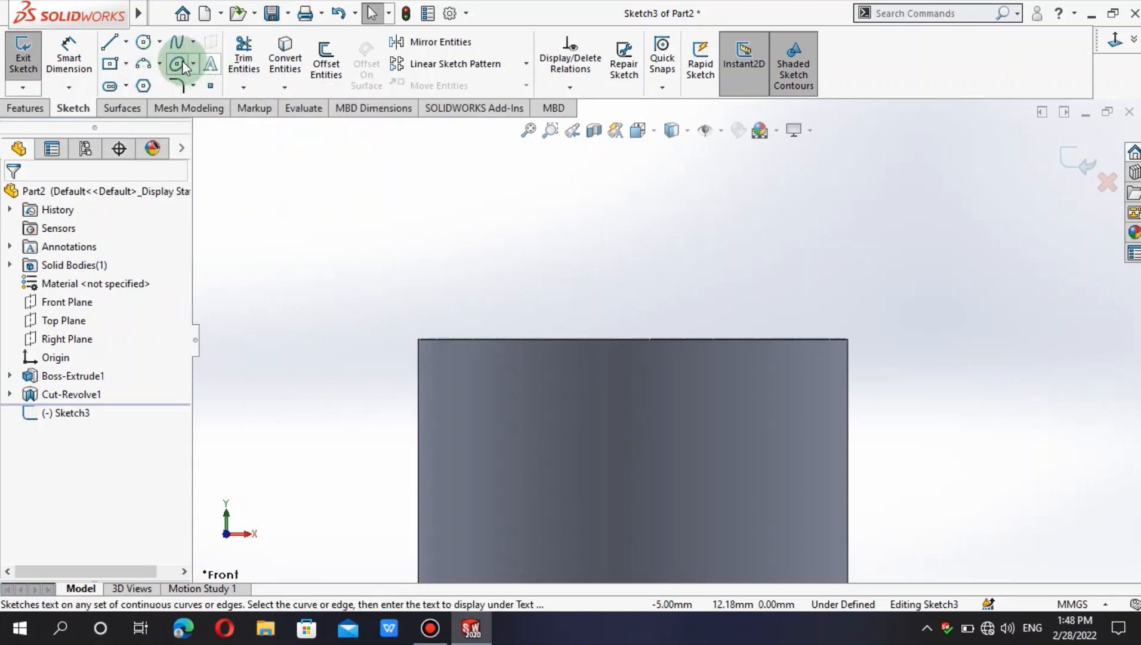
pyautogui.click(178, 64)
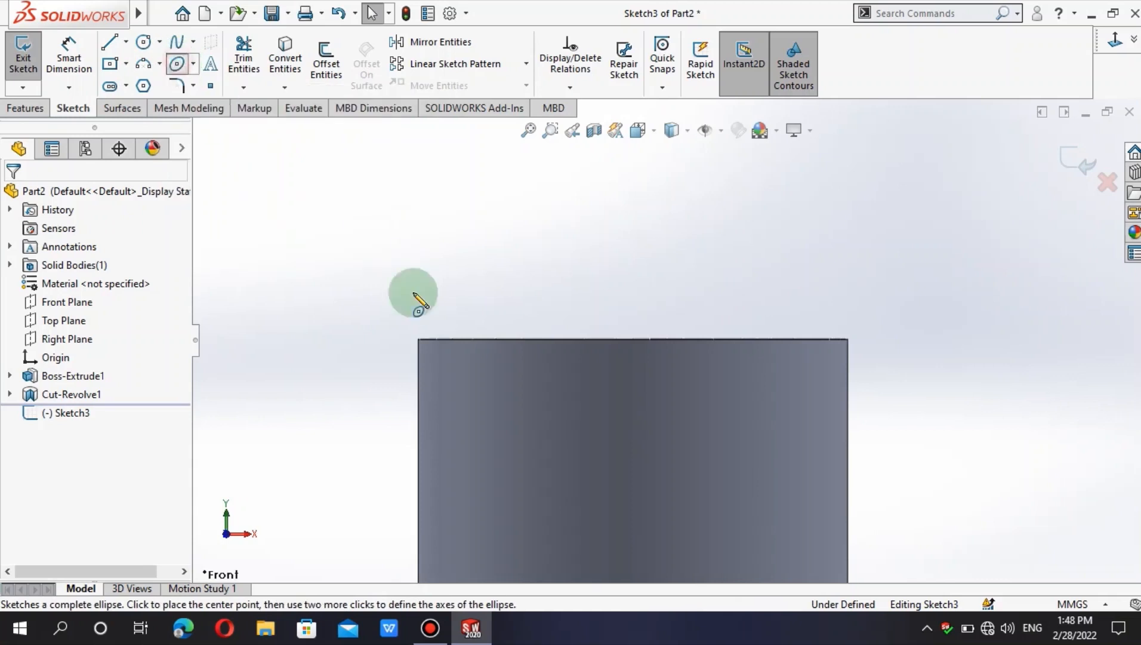
pyautogui.click(637, 340)
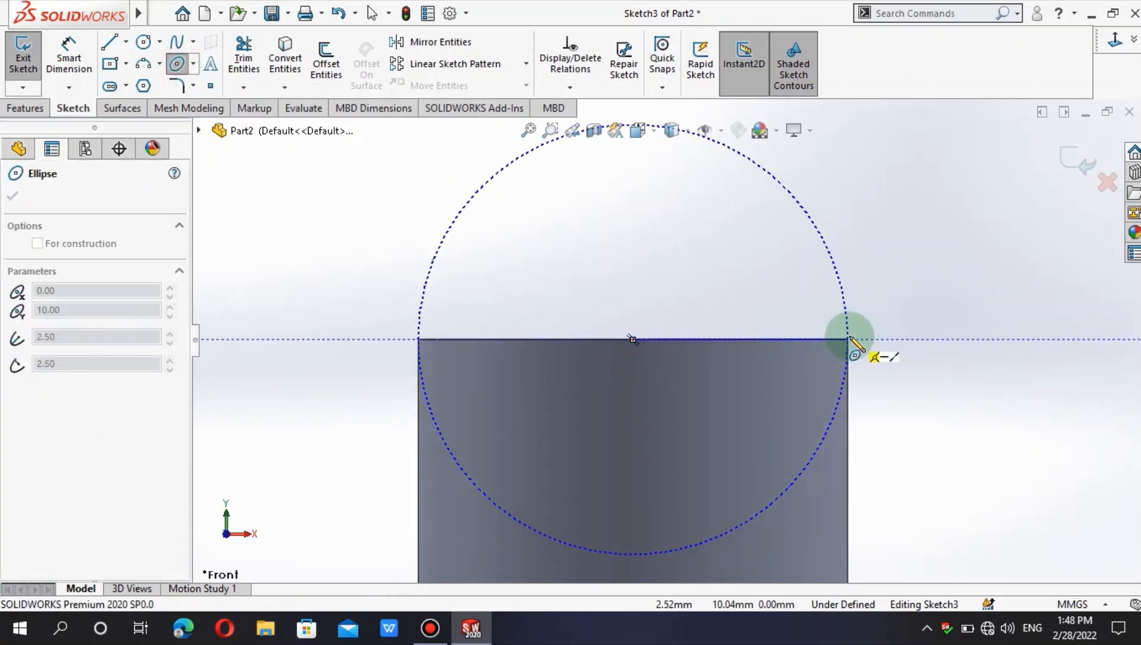
pyautogui.click(848, 339)
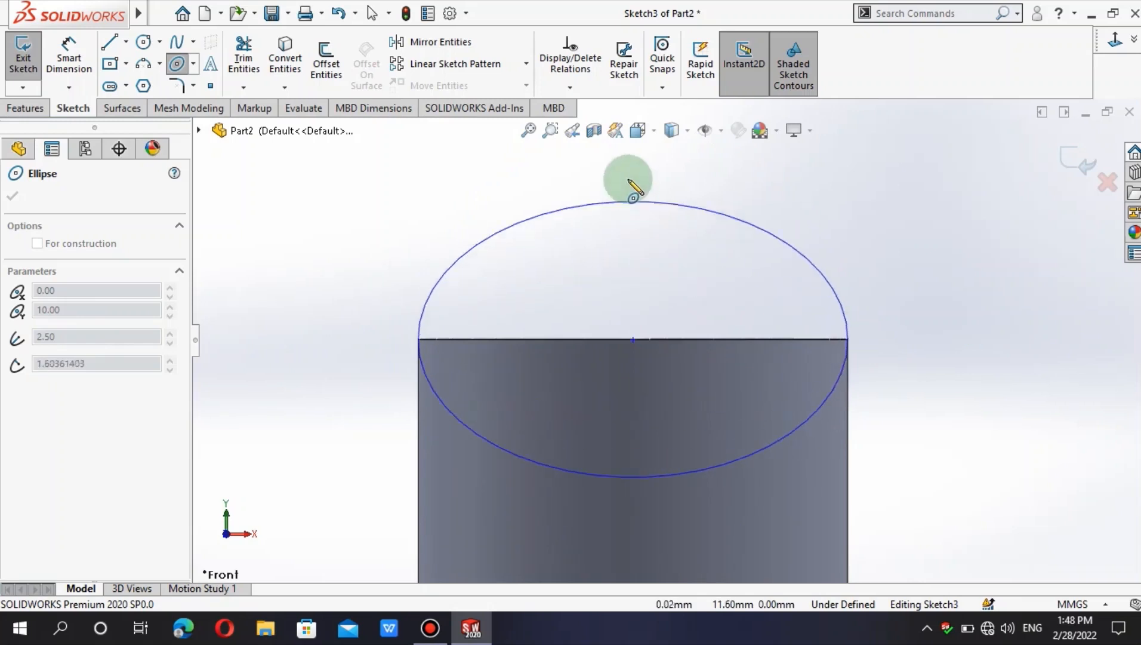
pyautogui.click(636, 211)
pyautogui.scroll(8, 634, 218)
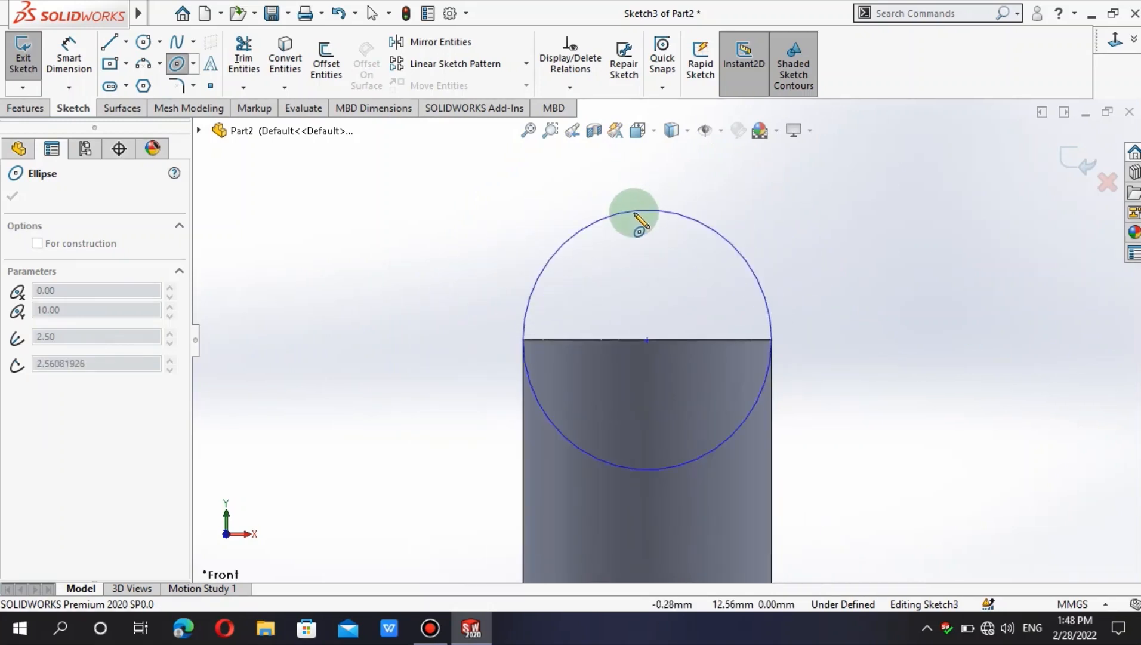
pyautogui.click(654, 242)
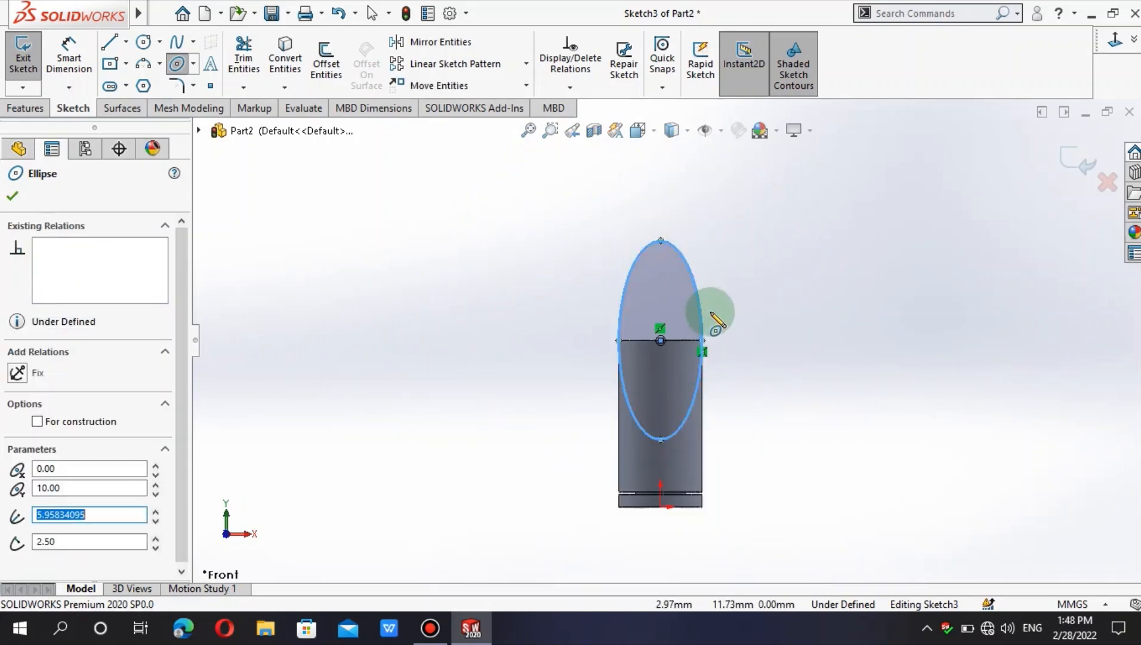
pyautogui.scroll(-6, 678, 323)
pyautogui.press('Escape')
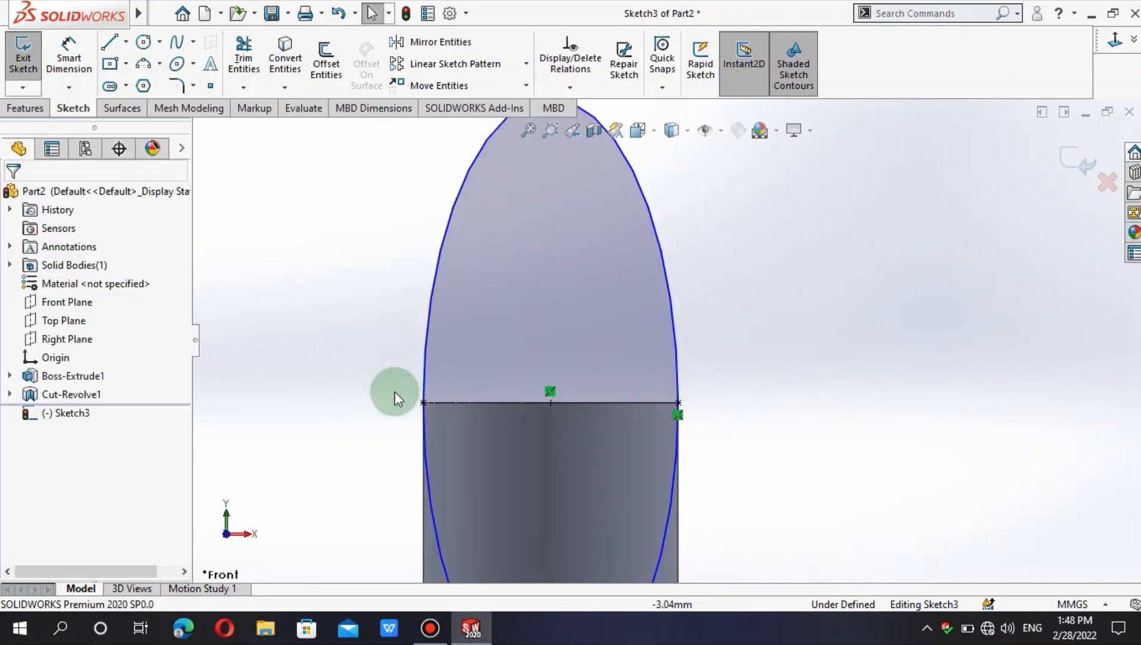
# Delete the relation at the ellipse's right axis point and dimension the ellipse's width, entering 4.5 mm and changing it to 4.9 mm.
pyautogui.click(681, 416)
pyautogui.press('Delete')
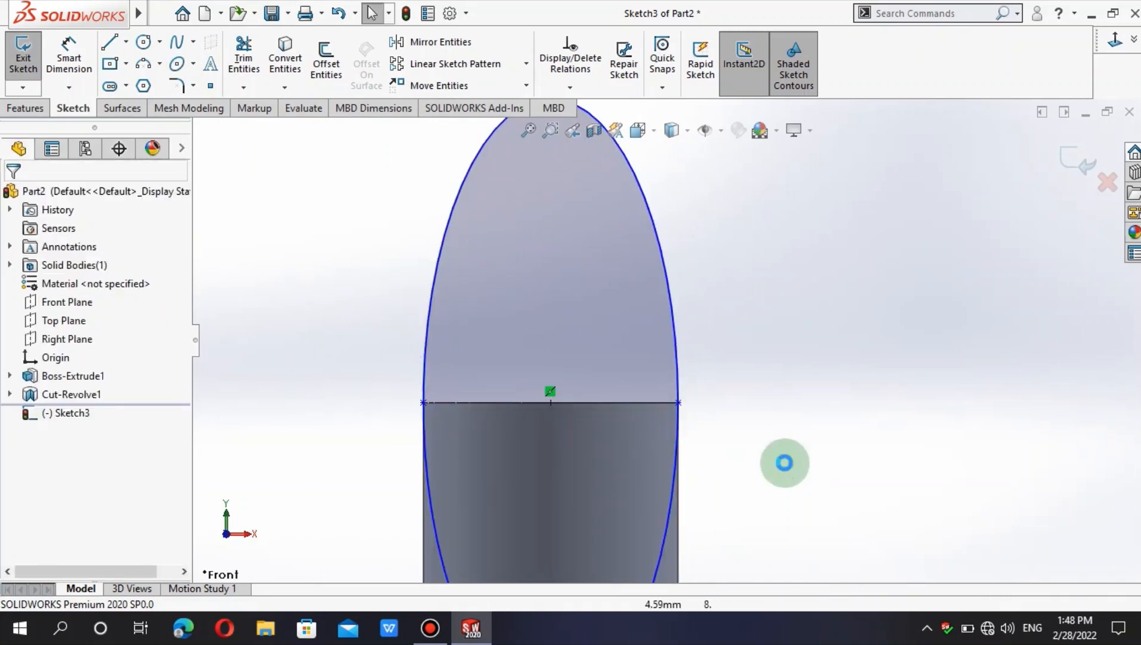
pyautogui.click(69, 57)
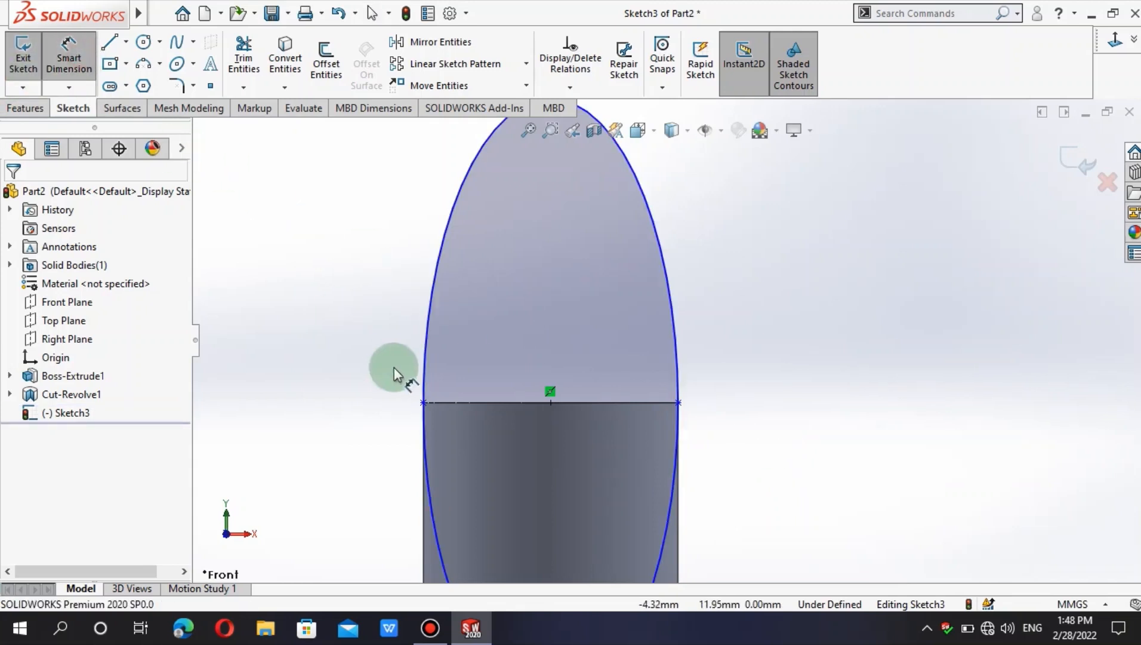
pyautogui.click(422, 404)
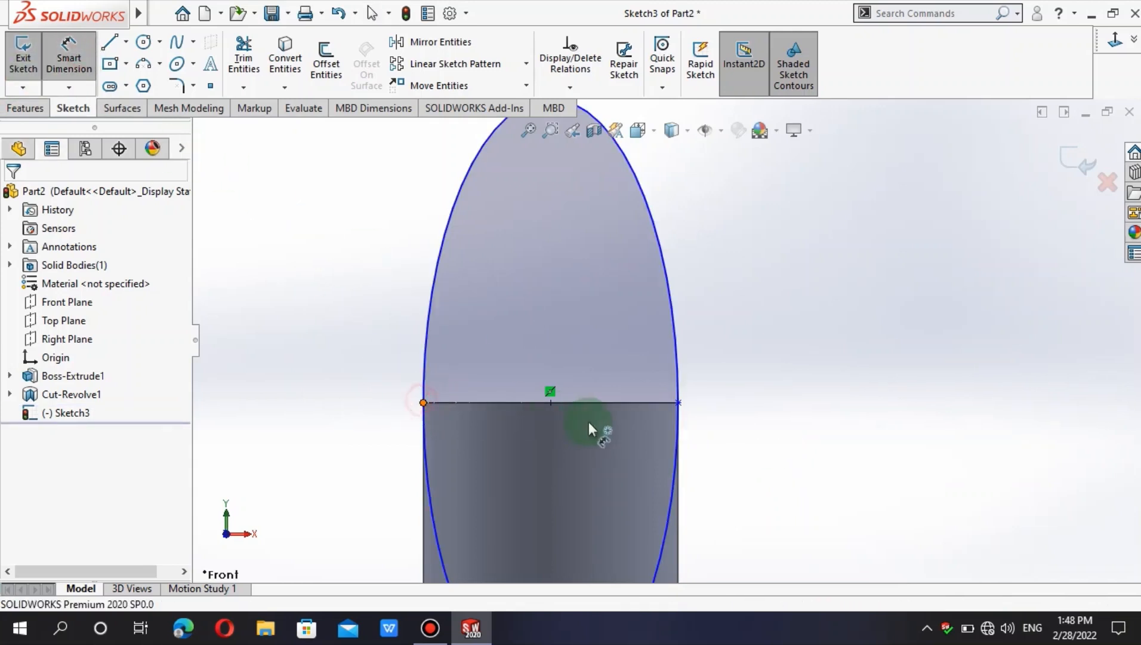
pyautogui.click(678, 404)
pyautogui.click(268, 370)
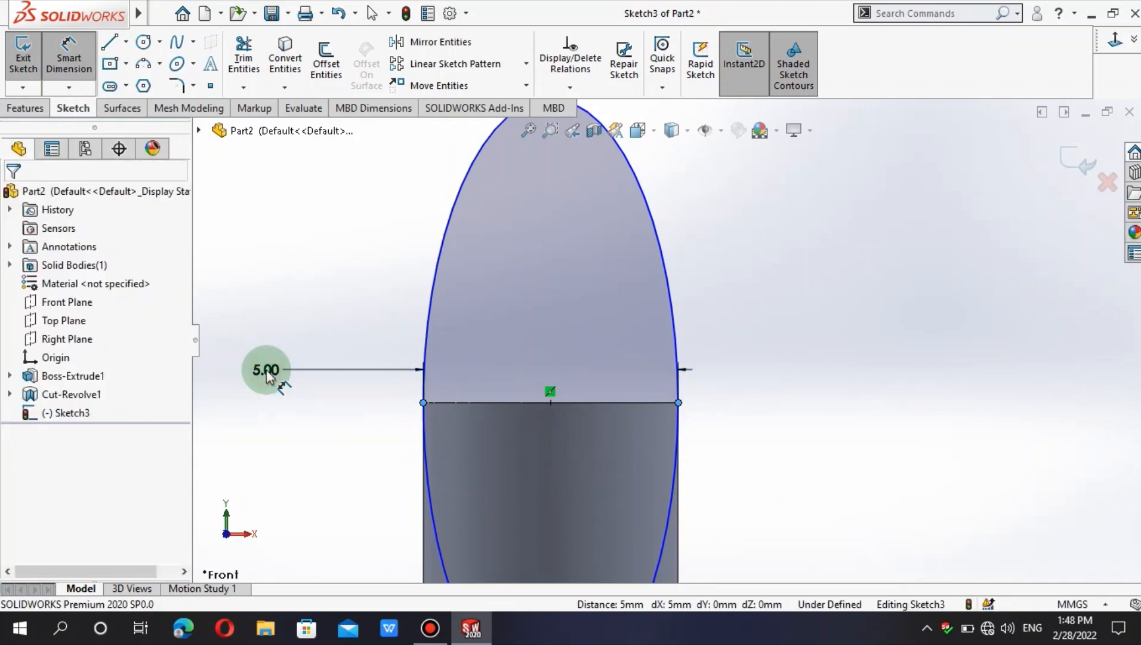
pyautogui.write('4.5')
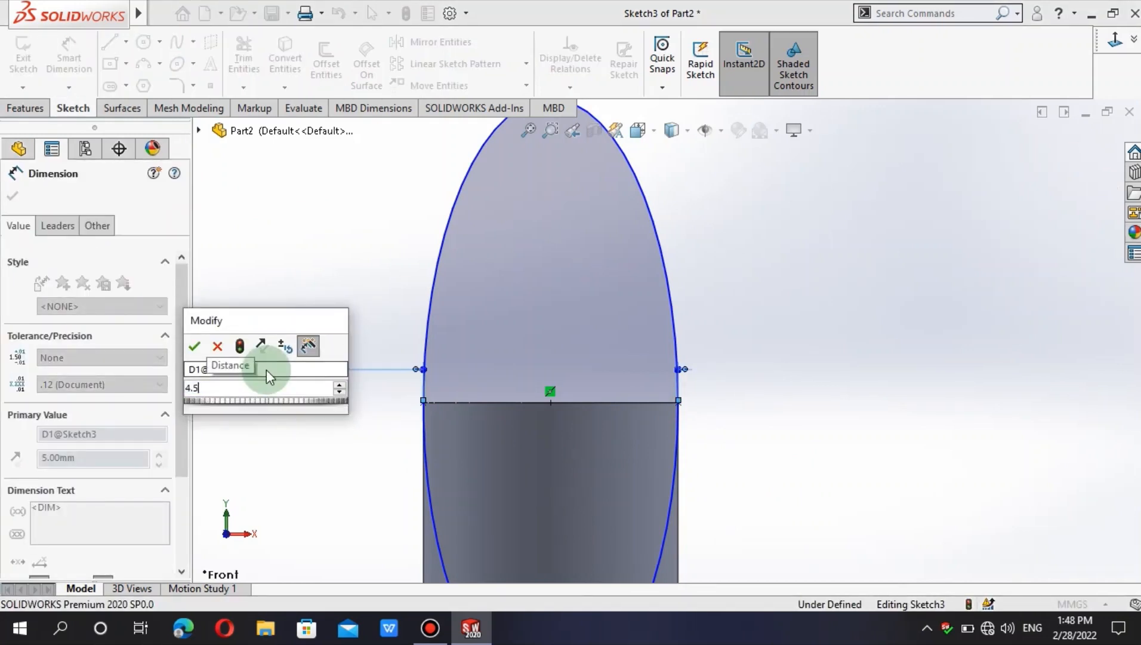
pyautogui.press('Return')
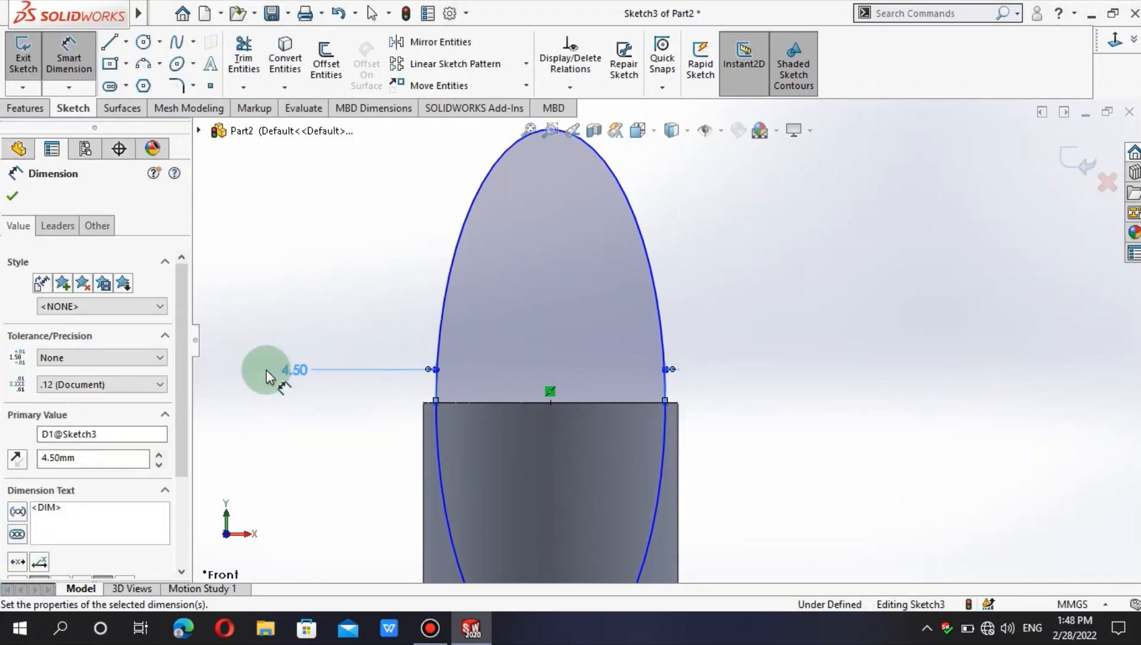
pyautogui.click(307, 374)
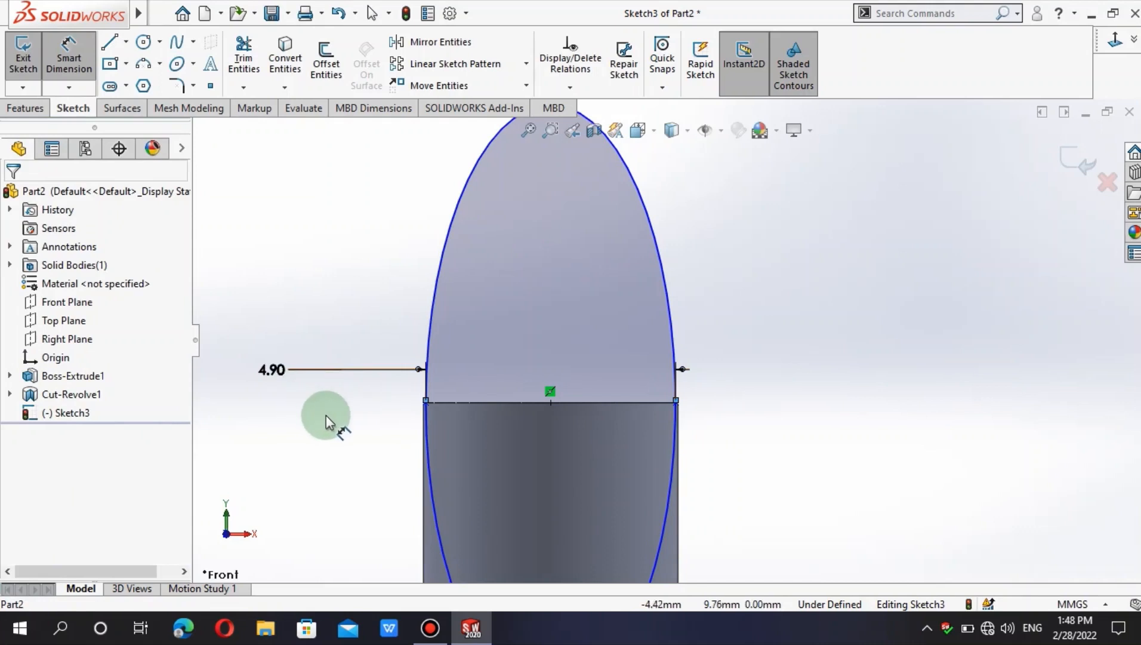
# Dimension the ellipse's full height between its upper and lower axis points as 10 mm.
pyautogui.scroll(3, 699, 394)
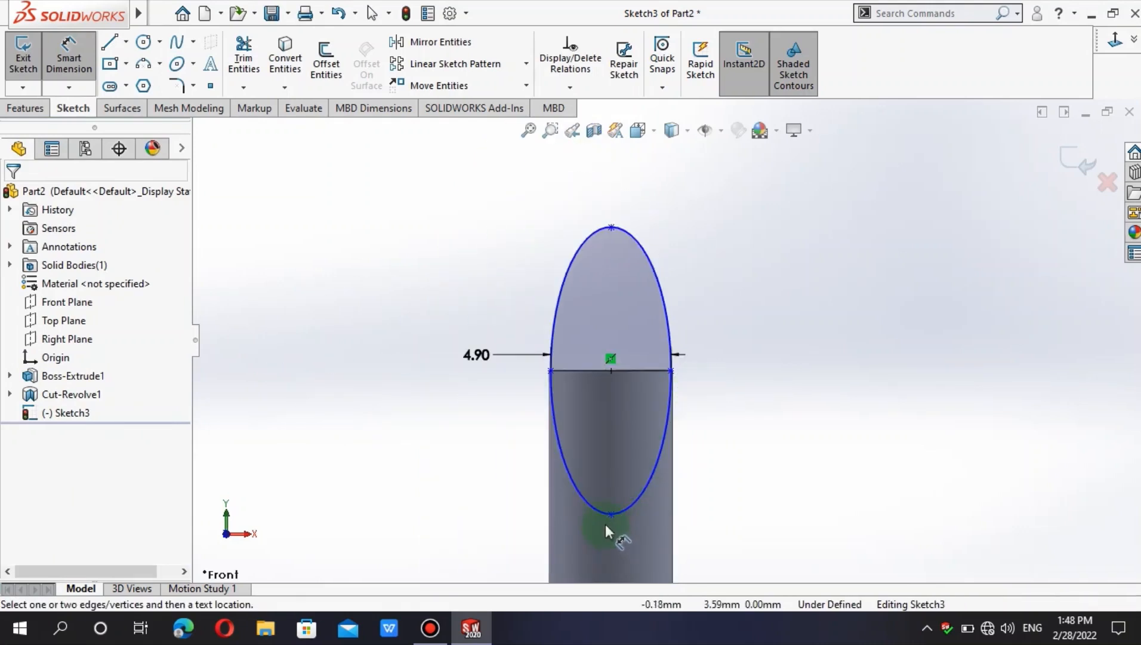
pyautogui.click(611, 513)
pyautogui.click(613, 228)
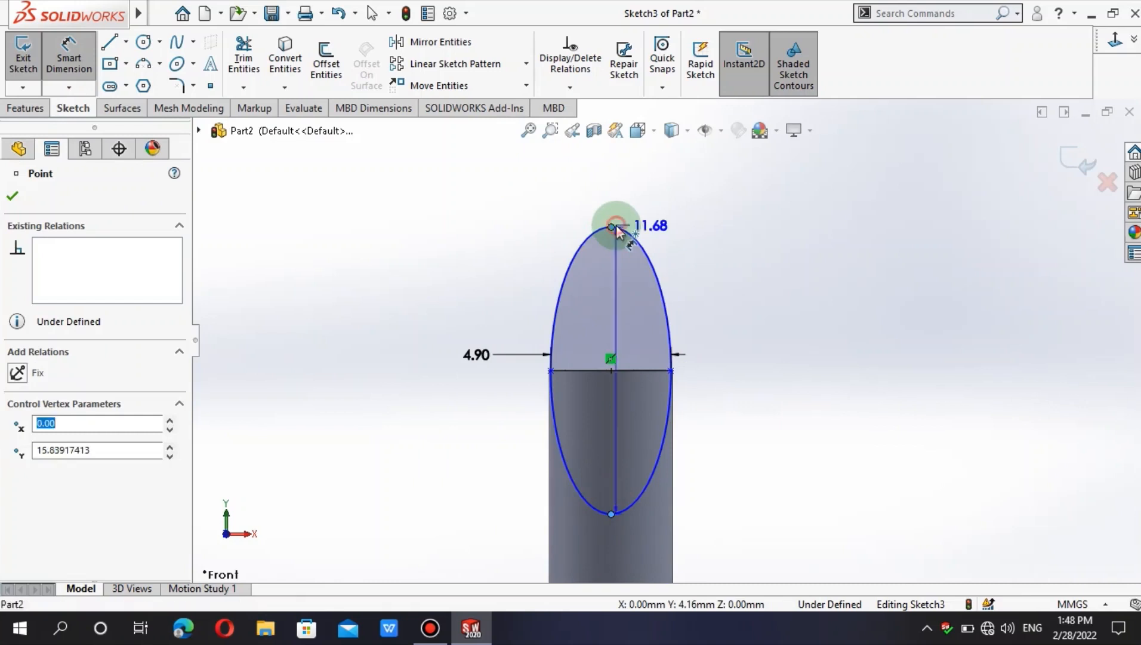
pyautogui.click(823, 370)
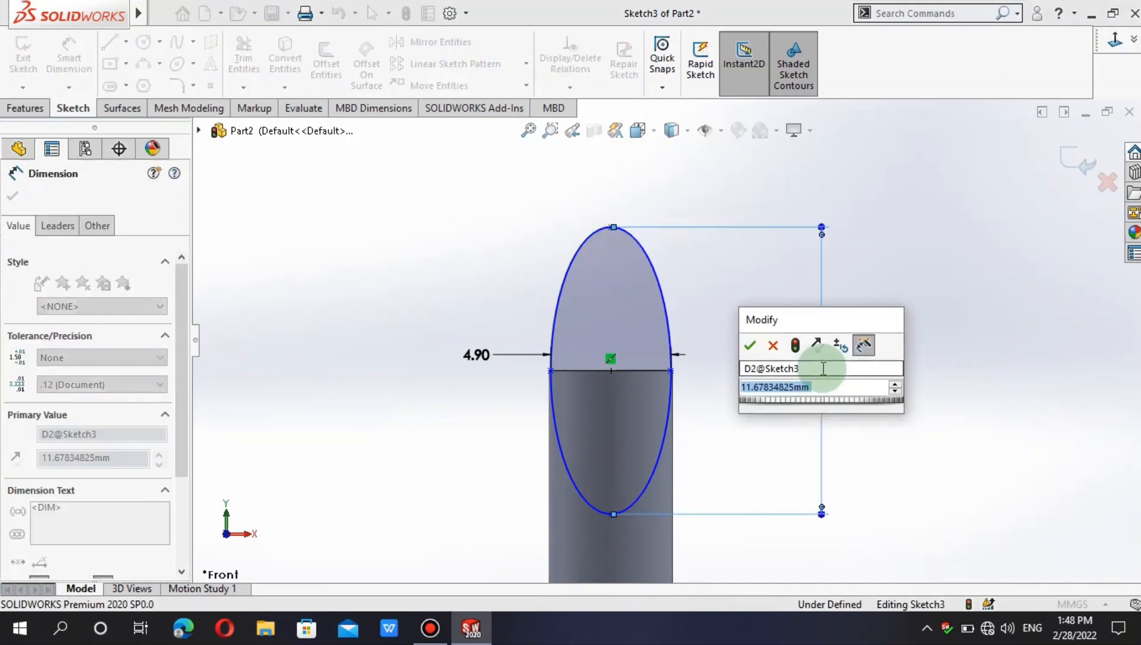
pyautogui.write('10')
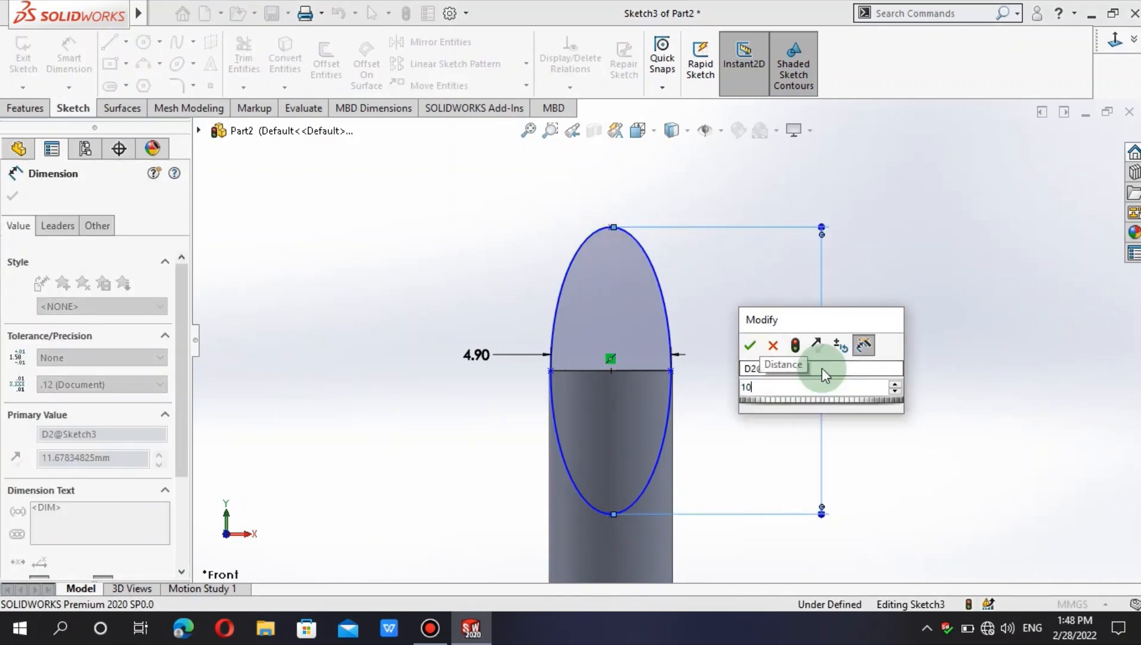
pyautogui.press('Return')
pyautogui.scroll(1, 871, 402)
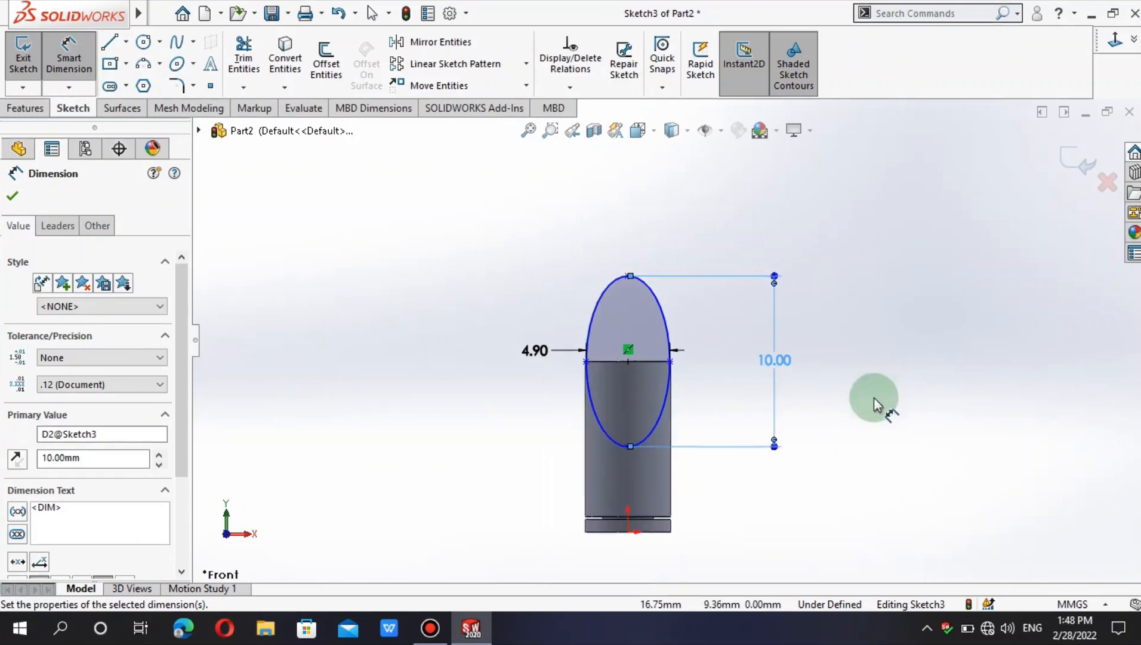
pyautogui.scroll(-4, 771, 382)
pyautogui.scroll(-3, 399, 306)
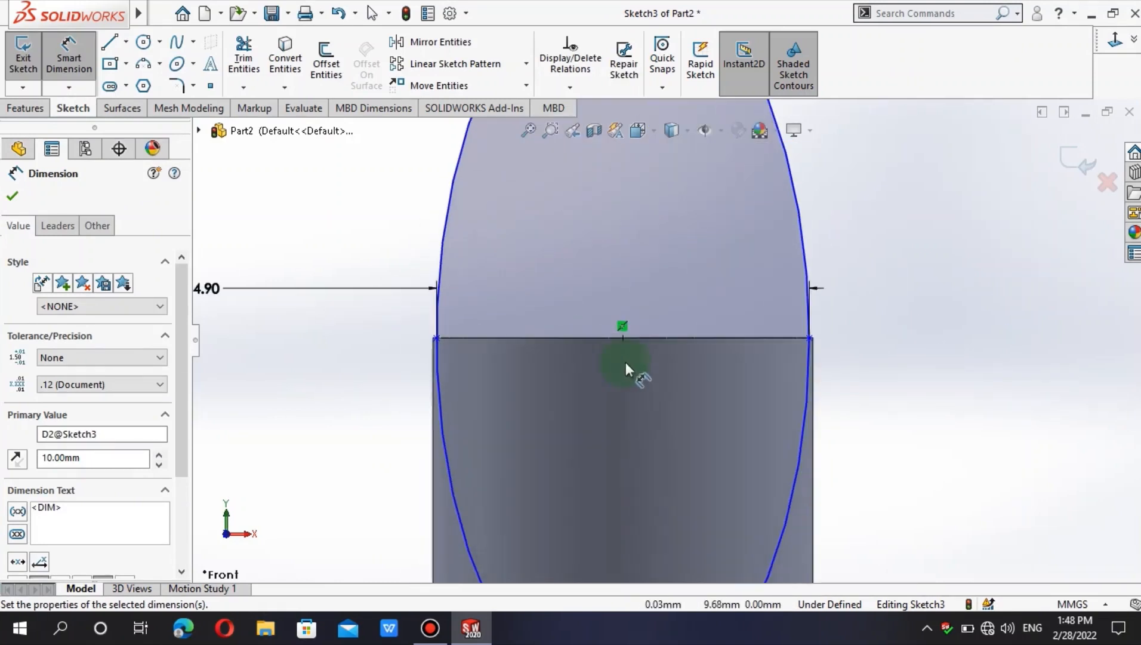
pyautogui.scroll(2, 709, 332)
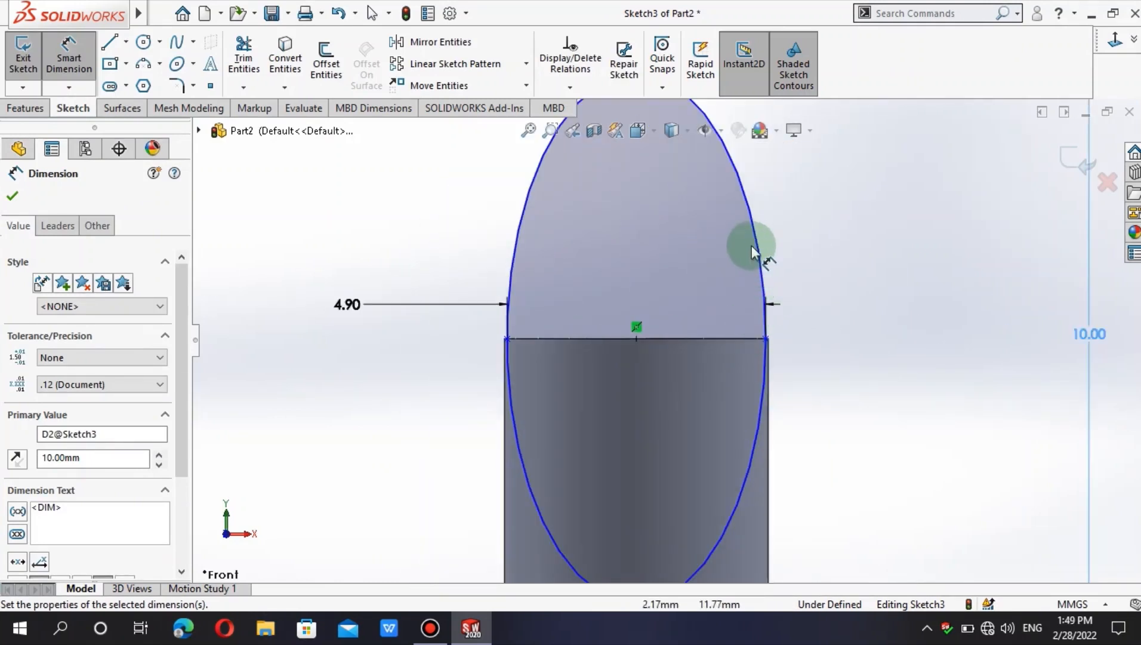
pyautogui.scroll(2, 794, 251)
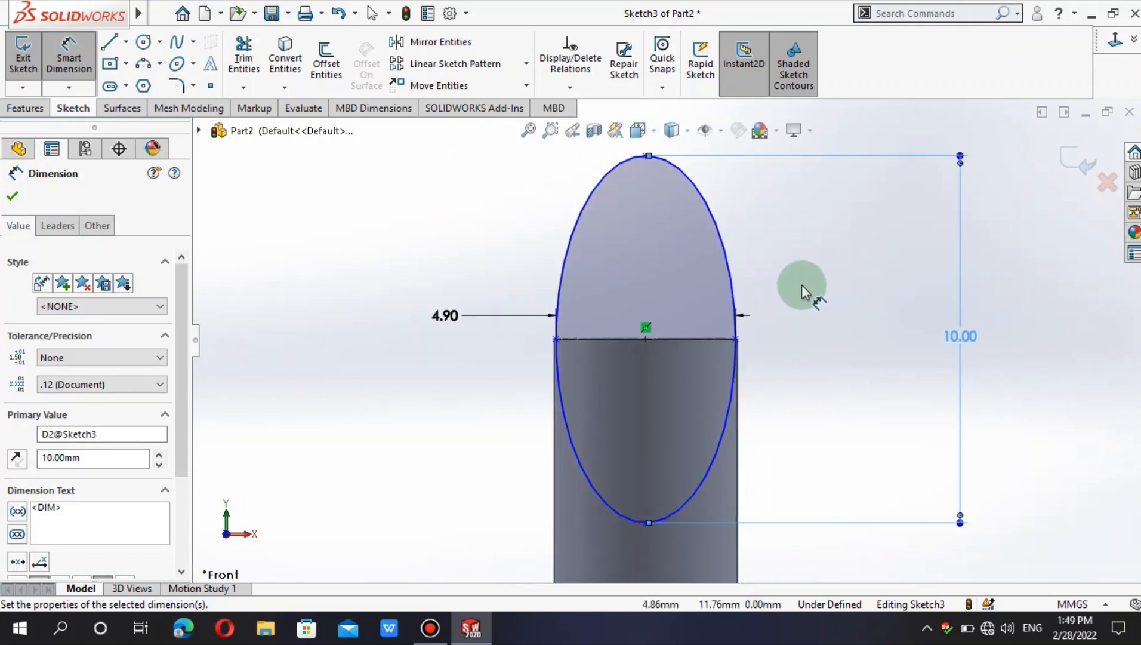
pyautogui.press('Escape')
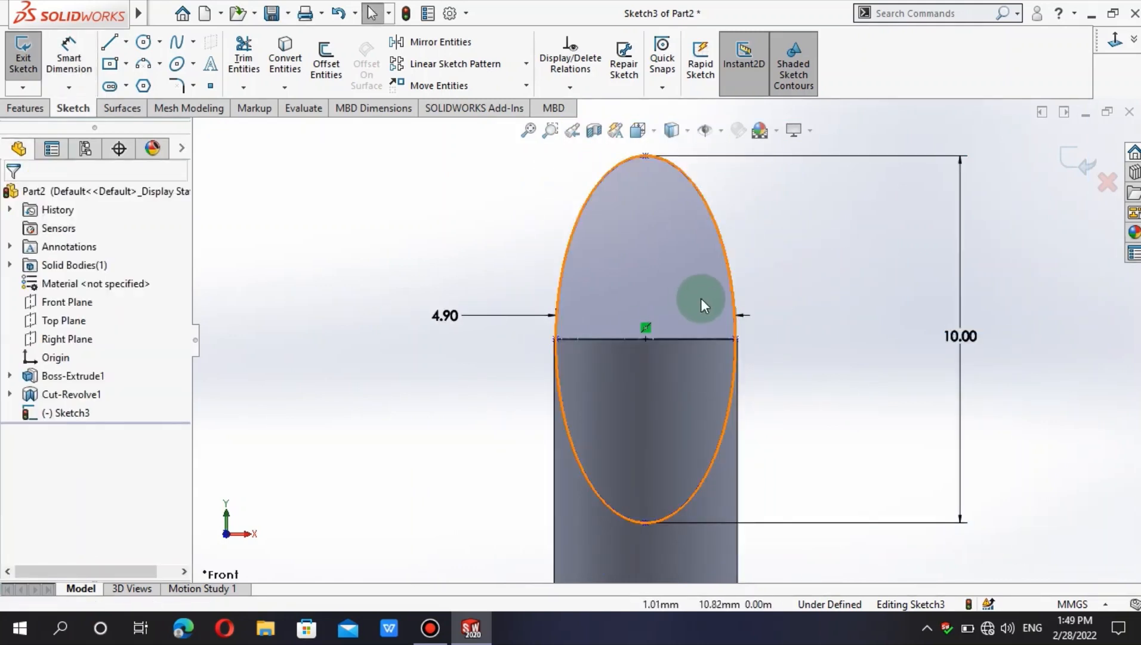
# Try adding a Pierce relation between the ellipse's centre point and the cylinder's top edge, and undo it.
pyautogui.click(645, 338)
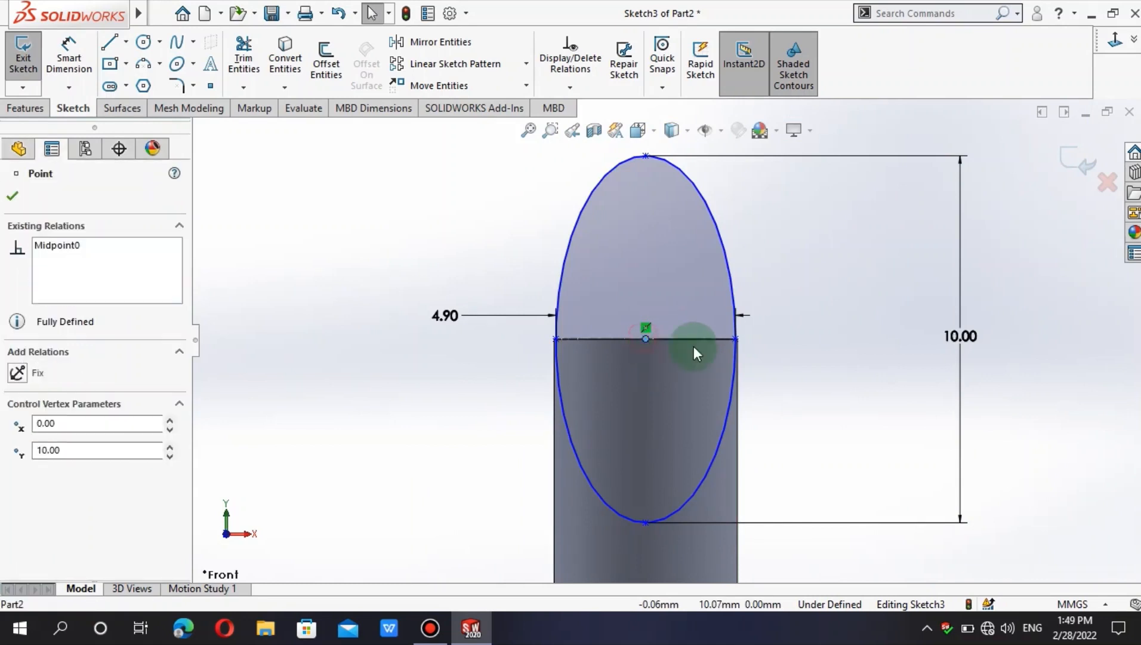
pyautogui.keyDown('ctrl'); pyautogui.click(702, 341); pyautogui.keyUp('ctrl')
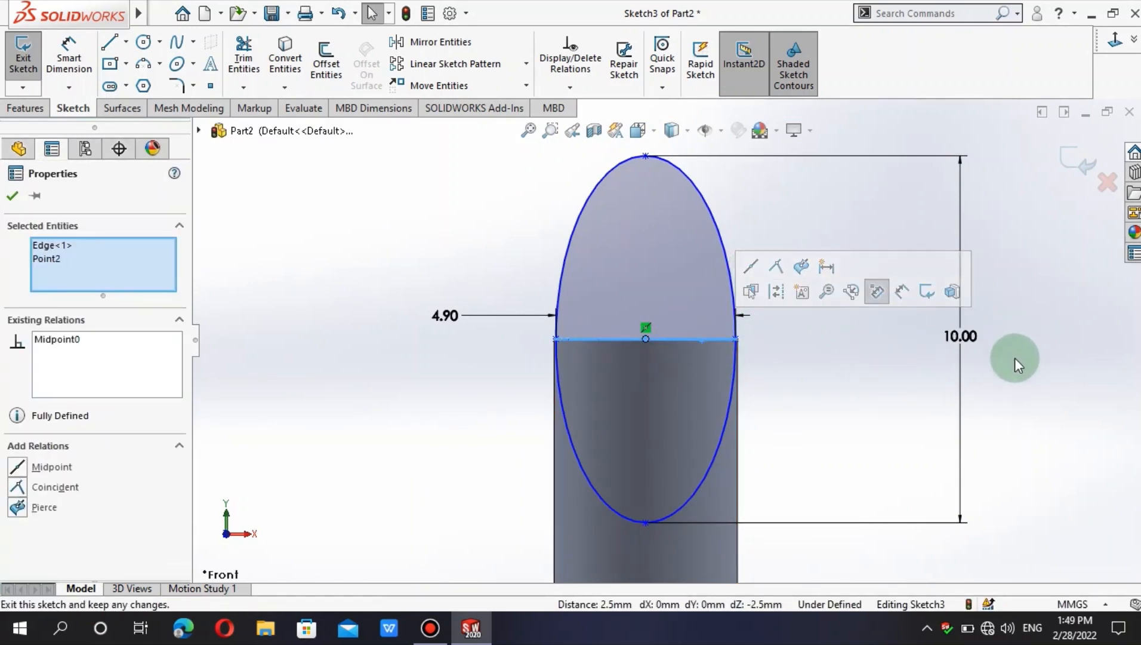
pyautogui.click(806, 262)
pyautogui.hotkey('ctrl', 'z')
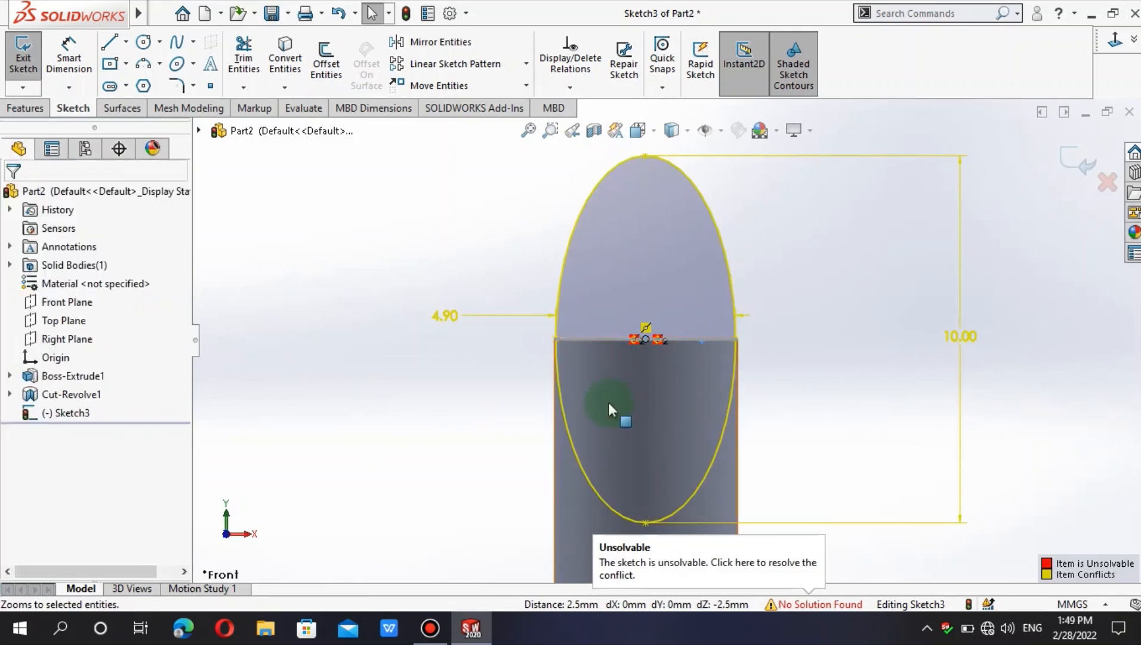
# Move the ellipse's width dimension text farther out from the profile.
pyautogui.click(377, 417)
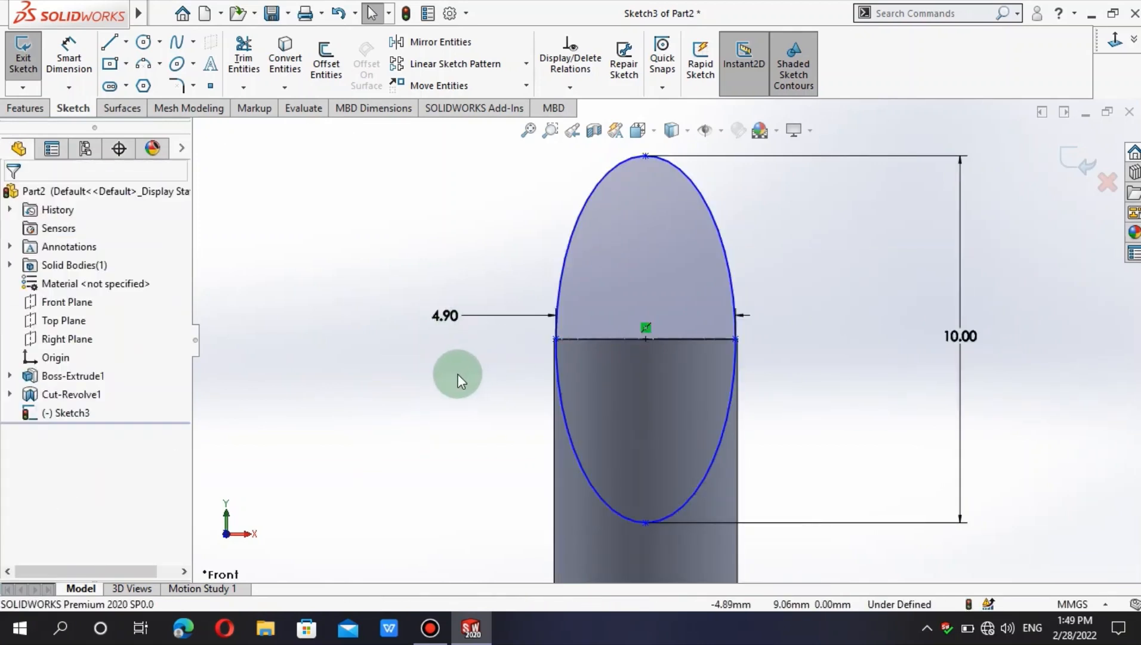
pyautogui.moveTo(470, 301); pyautogui.dragTo(366, 327)
pyautogui.click(69, 60)
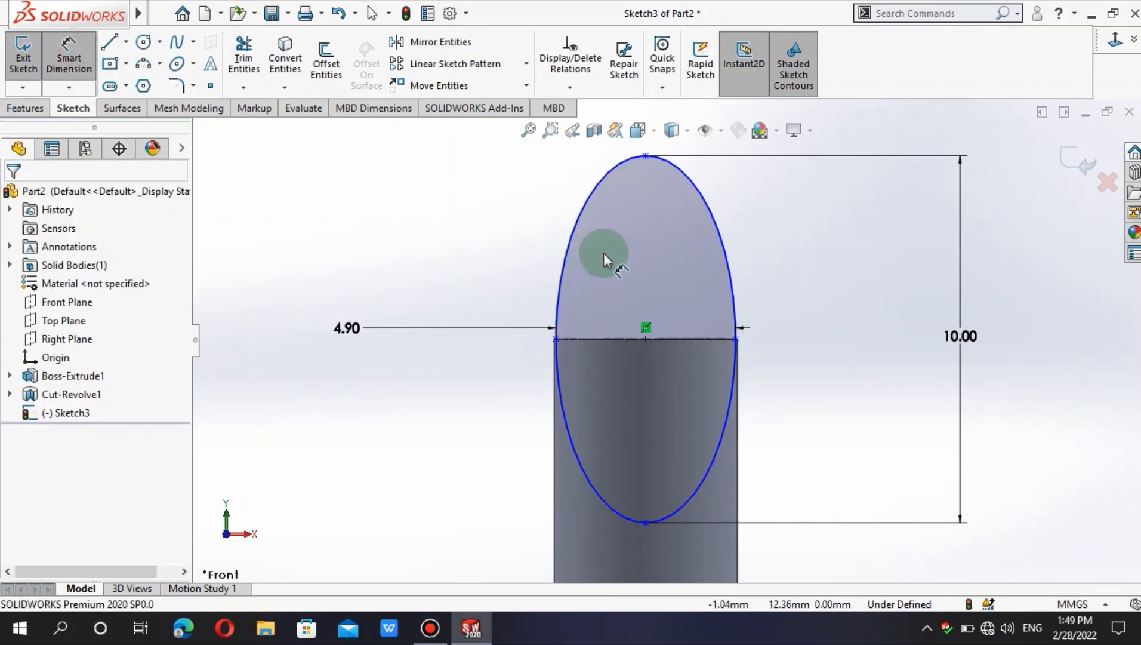
pyautogui.click(566, 249)
pyautogui.click(376, 255)
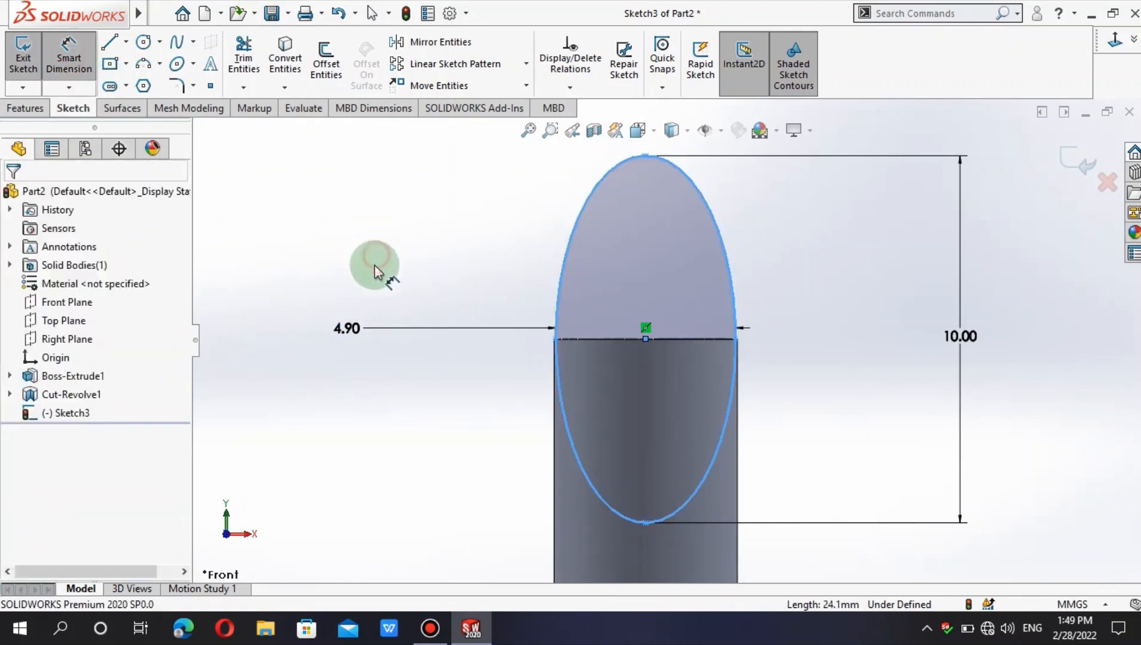
pyautogui.click(411, 241)
pyautogui.press('Escape')
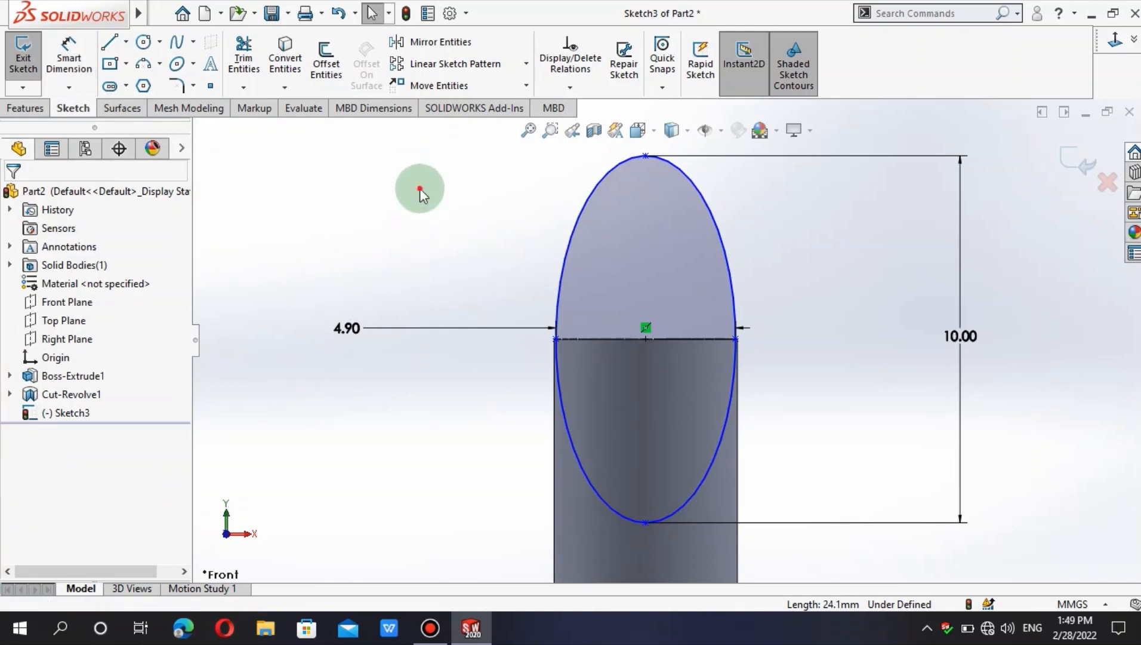
# Draw a horizontal line from the ellipse's right axis point to its centre and a vertical line up to its top axis point.
pyautogui.click(113, 51)
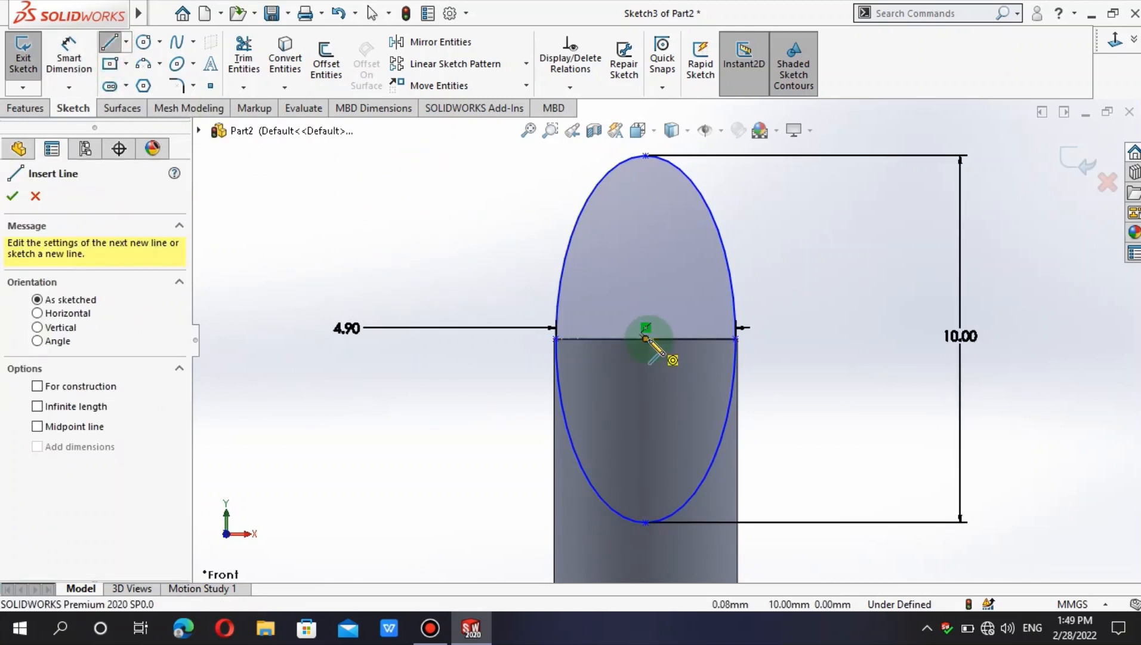
pyautogui.click(735, 339)
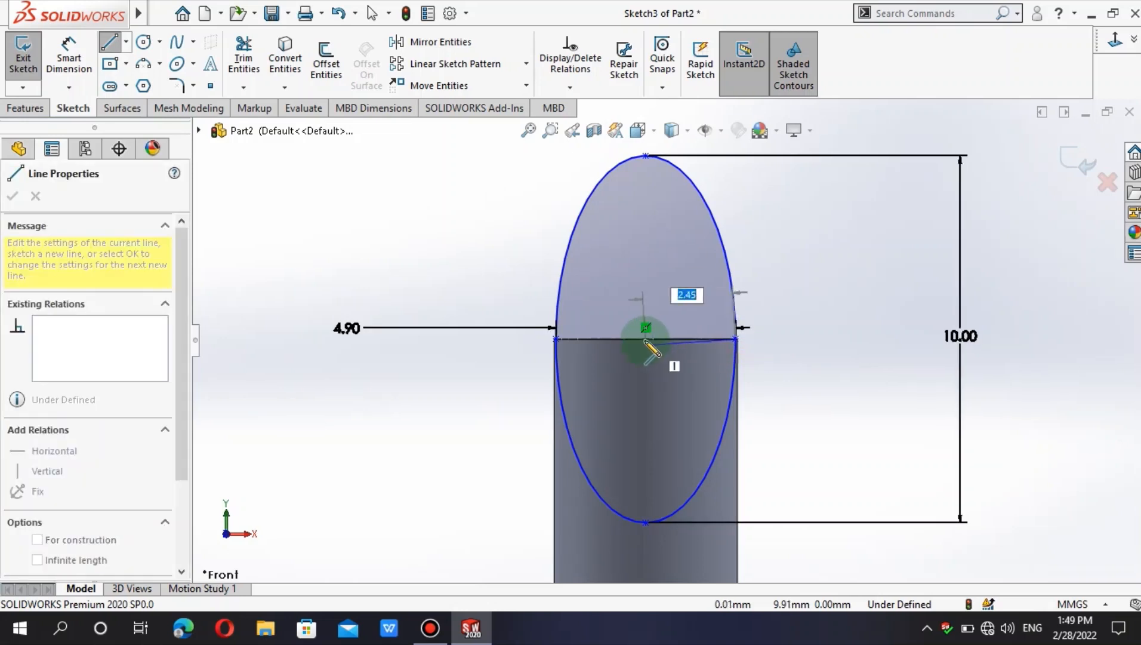
pyautogui.click(645, 338)
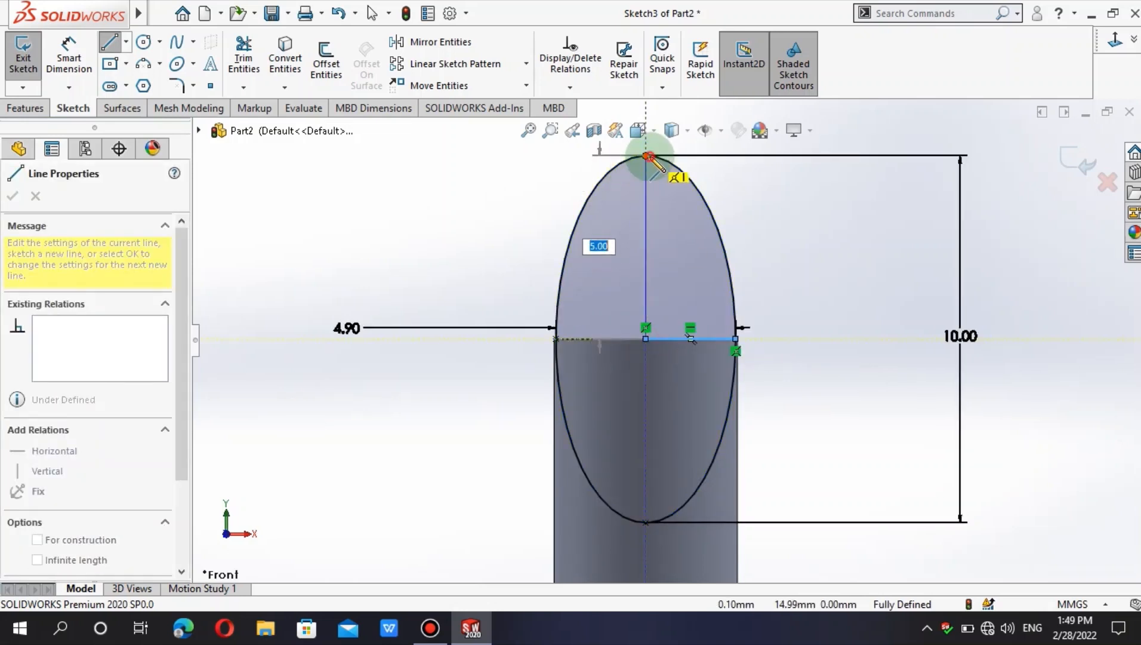
pyautogui.click(645, 156)
pyautogui.press('Escape')
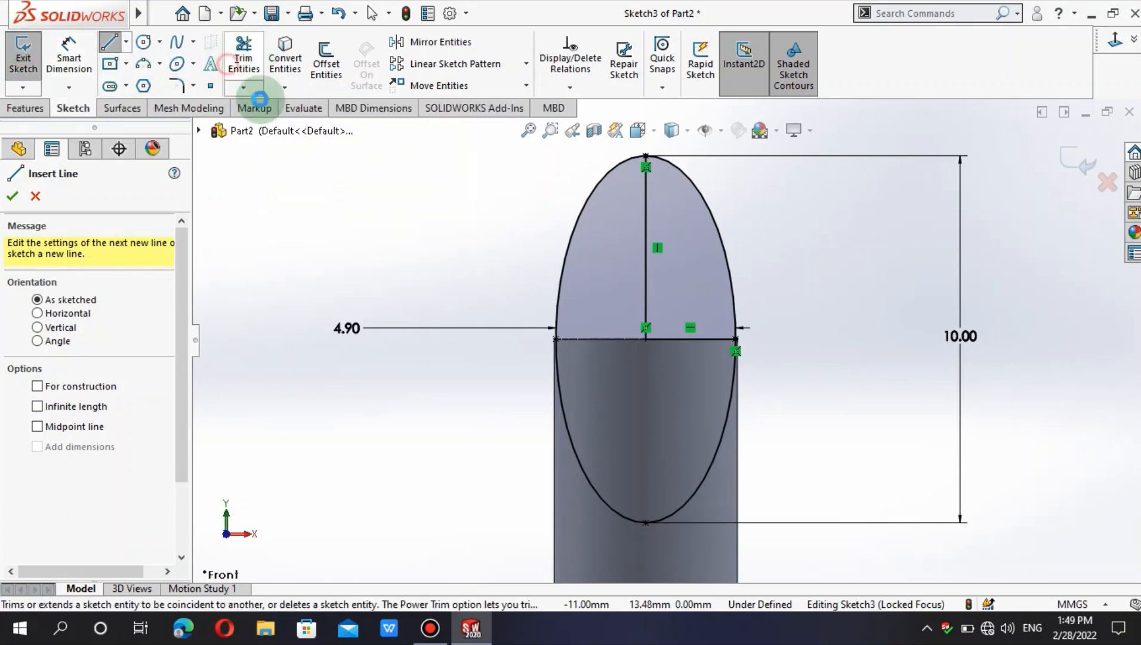
# Trim the ellipse down to its upper-right quarter with Power trim and exit the sketch.
pyautogui.click(243, 59)
pyautogui.moveTo(537, 256); pyautogui.dragTo(577, 260)
pyautogui.click(61, 48)
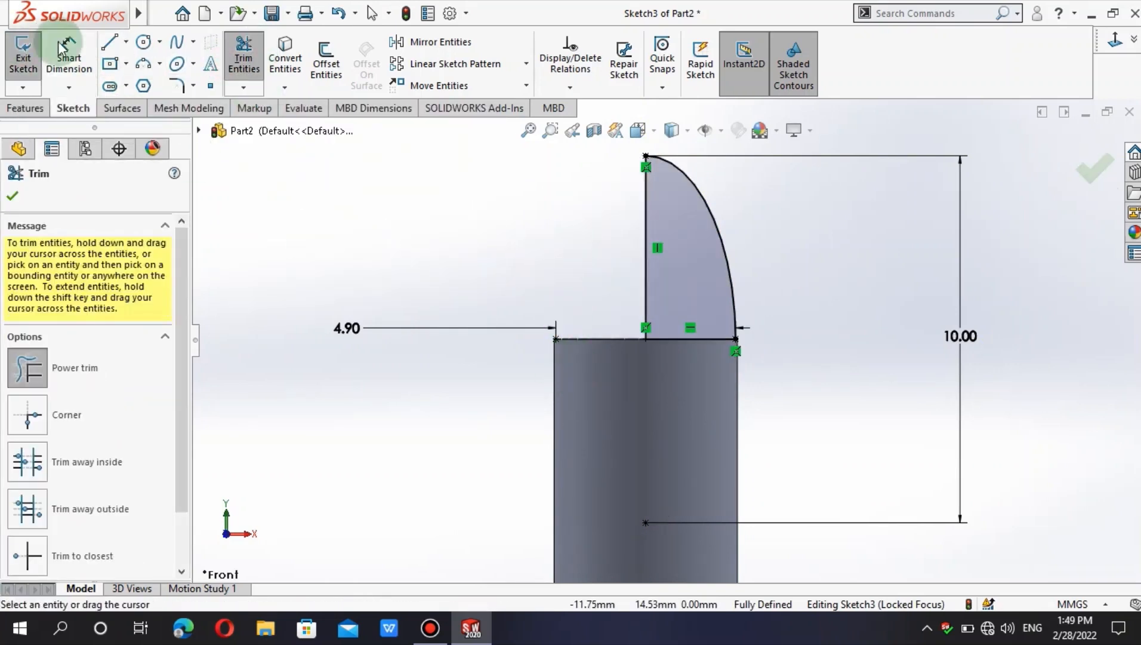
pyautogui.click(24, 50)
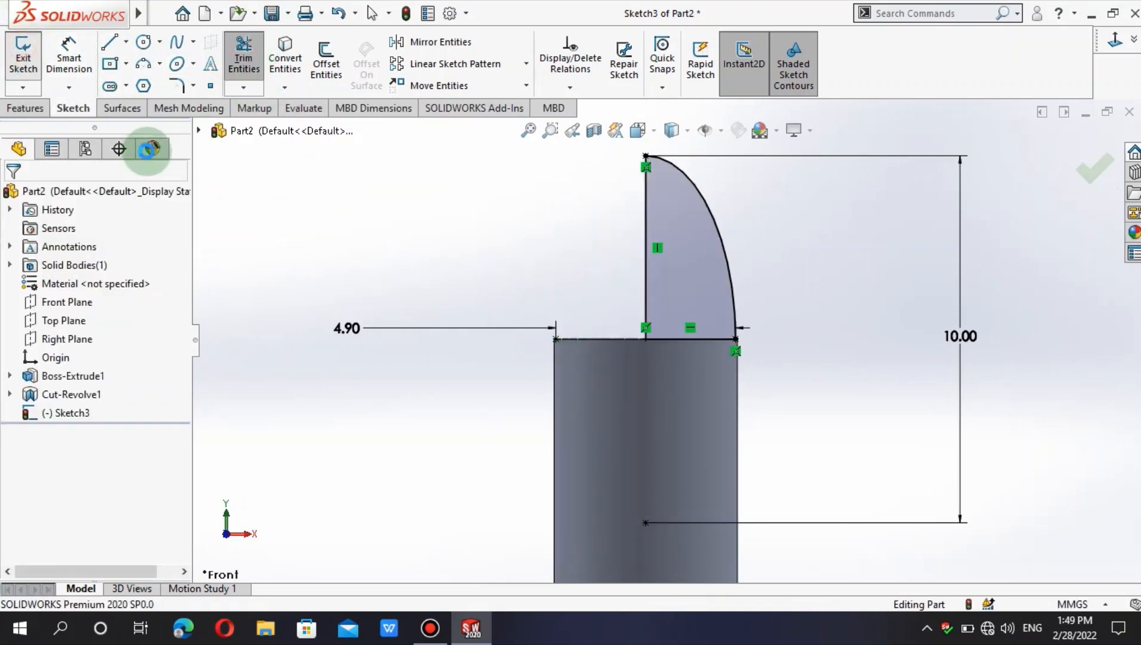
# Revolve the quarter-ellipse profile 360° about its vertical line, merged with the cylinder, and show the part in isometric view.
pyautogui.click(26, 108)
pyautogui.click(83, 64)
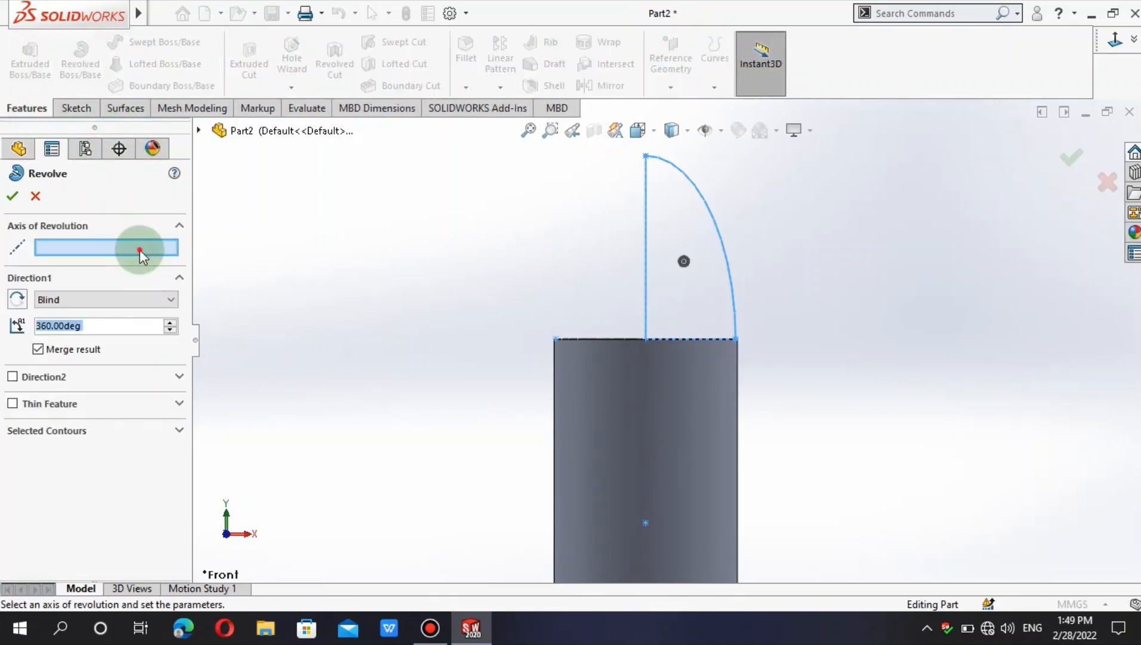
pyautogui.click(646, 217)
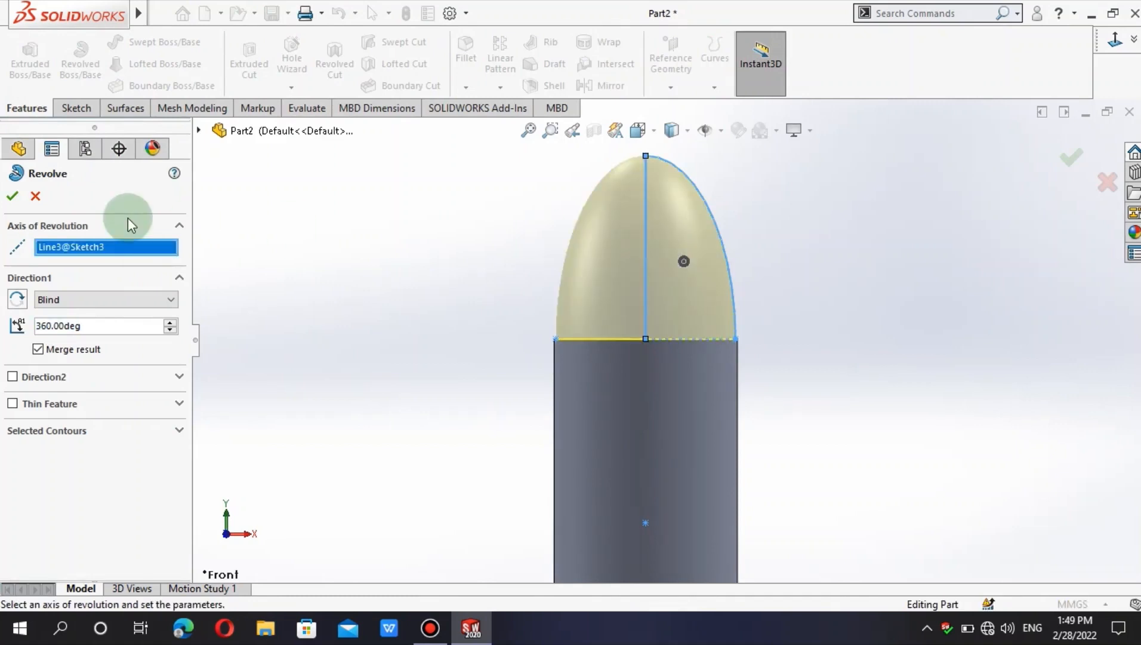
pyautogui.click(13, 196)
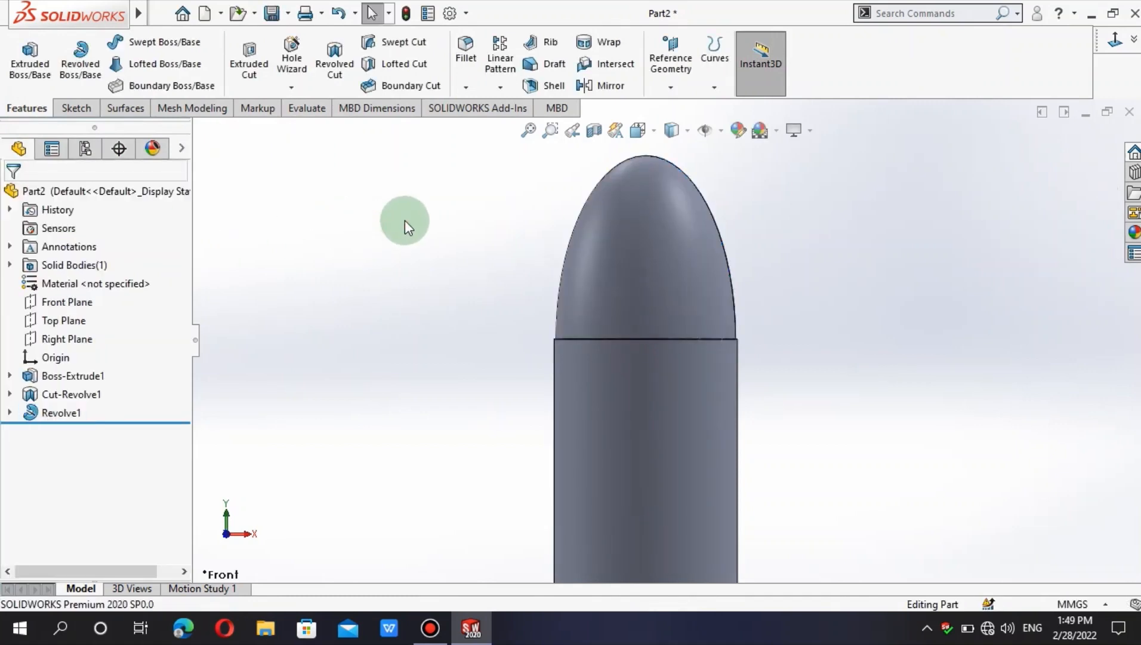
pyautogui.moveTo(404, 224); pyautogui.dragTo(413, 263, button='middle')
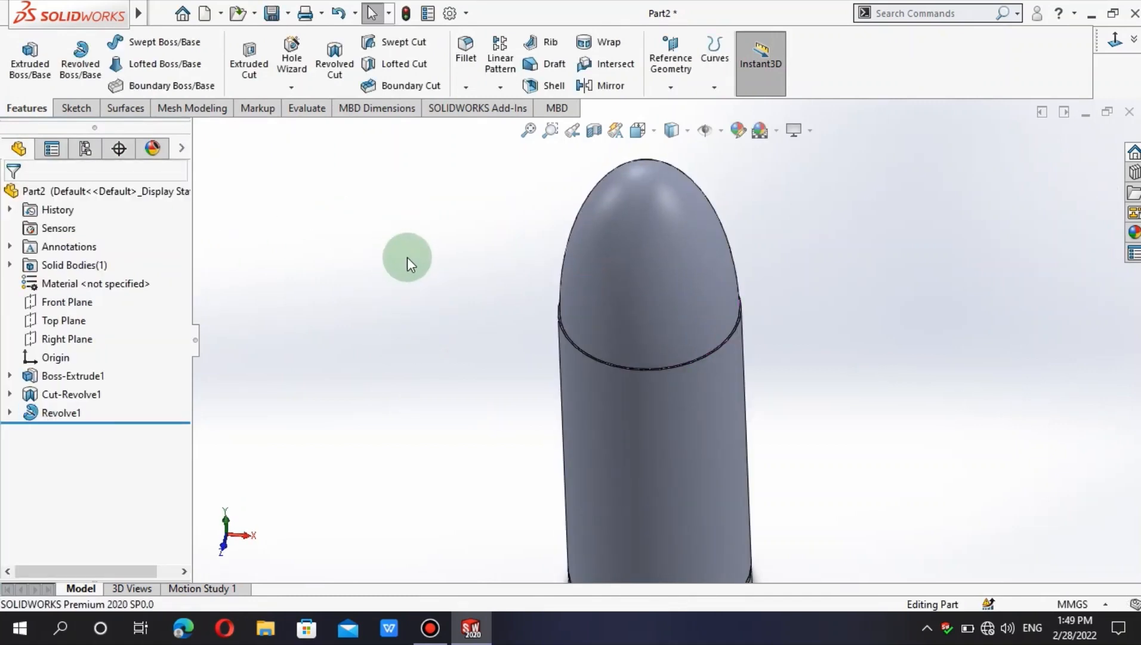
pyautogui.hotkey('ctrl', '7')
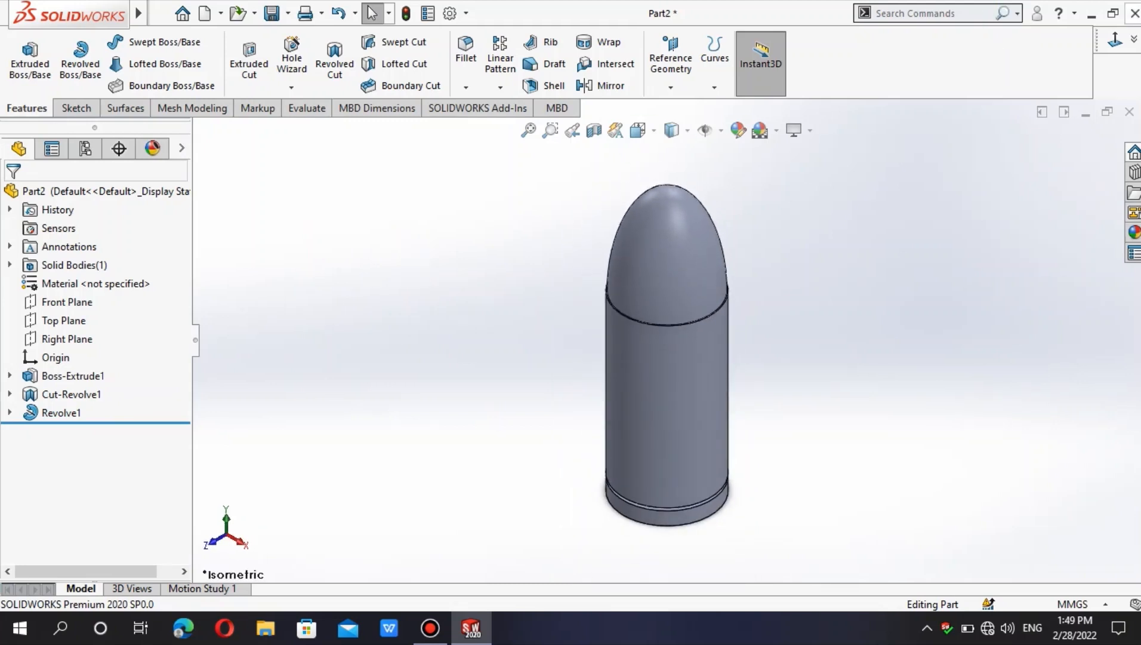
# Apply the Backdrop - Studio Room 2 scene from the Basic Scenes.
pyautogui.click(1134, 230)
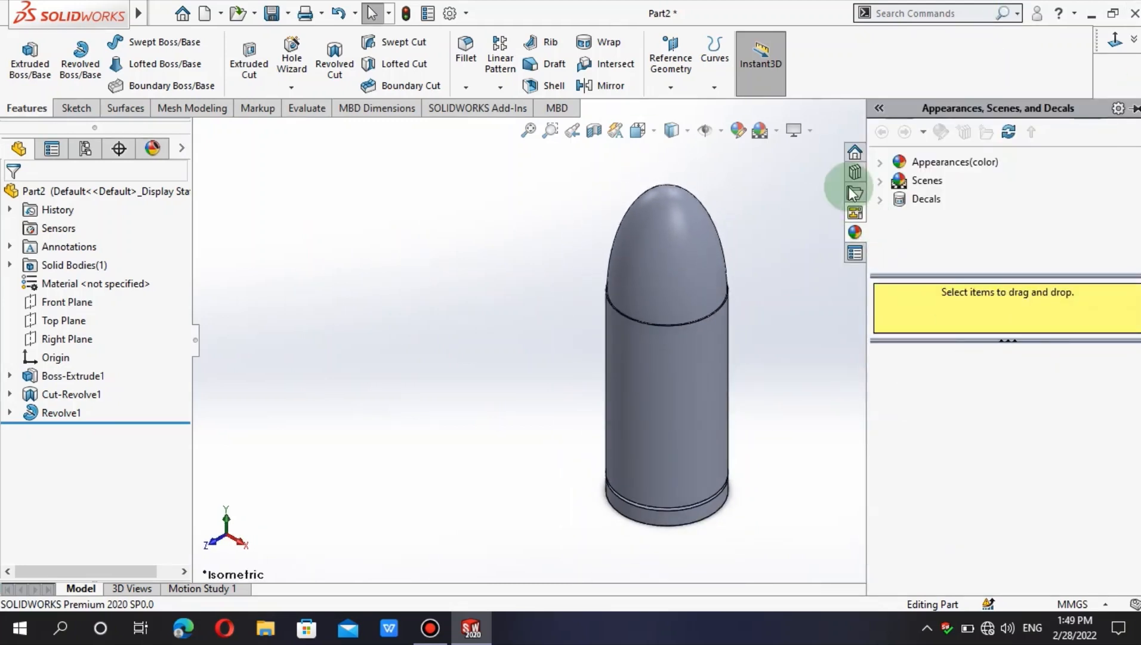
pyautogui.click(880, 182)
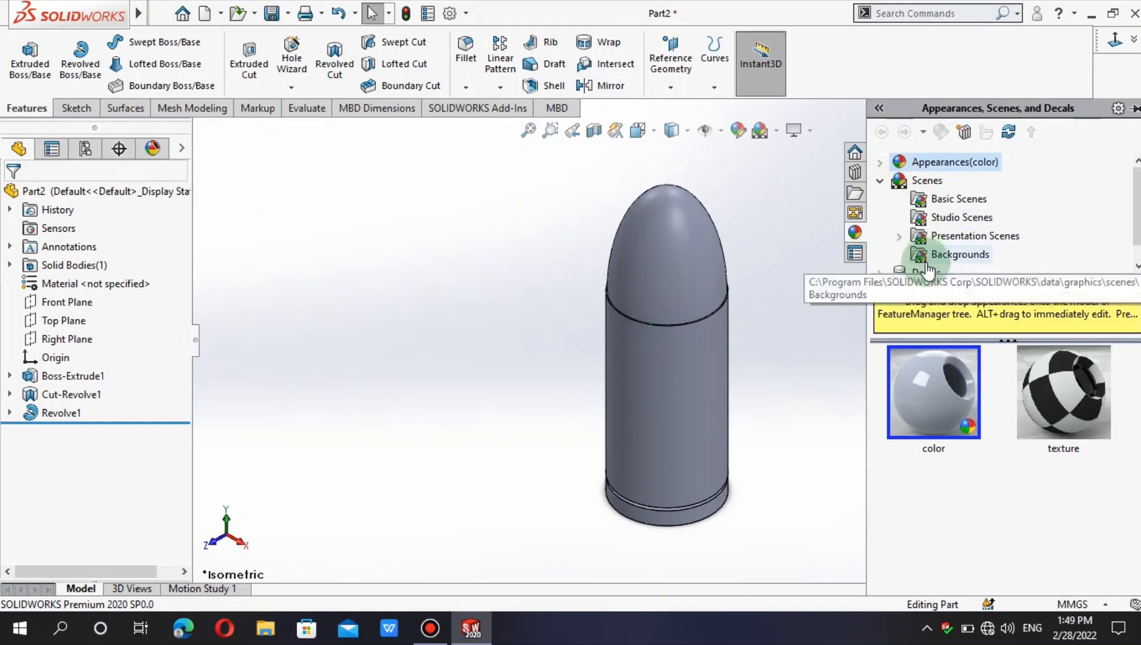
pyautogui.click(946, 198)
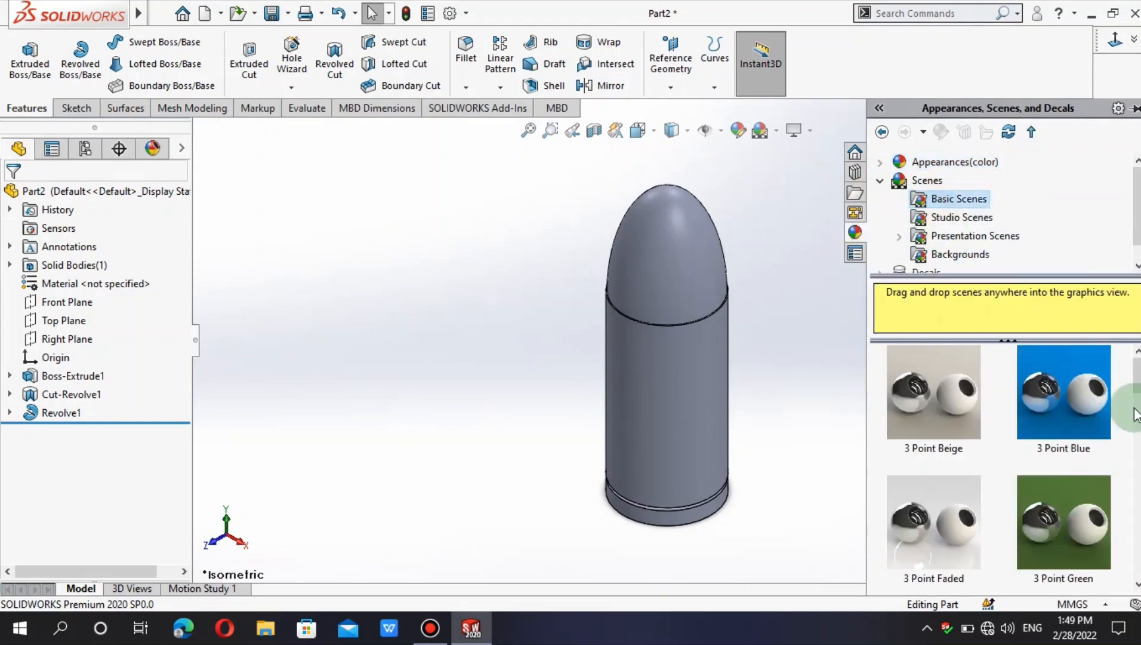
pyautogui.moveTo(1131, 392); pyautogui.dragTo(1131, 576)
pyautogui.doubleClick(889, 549)
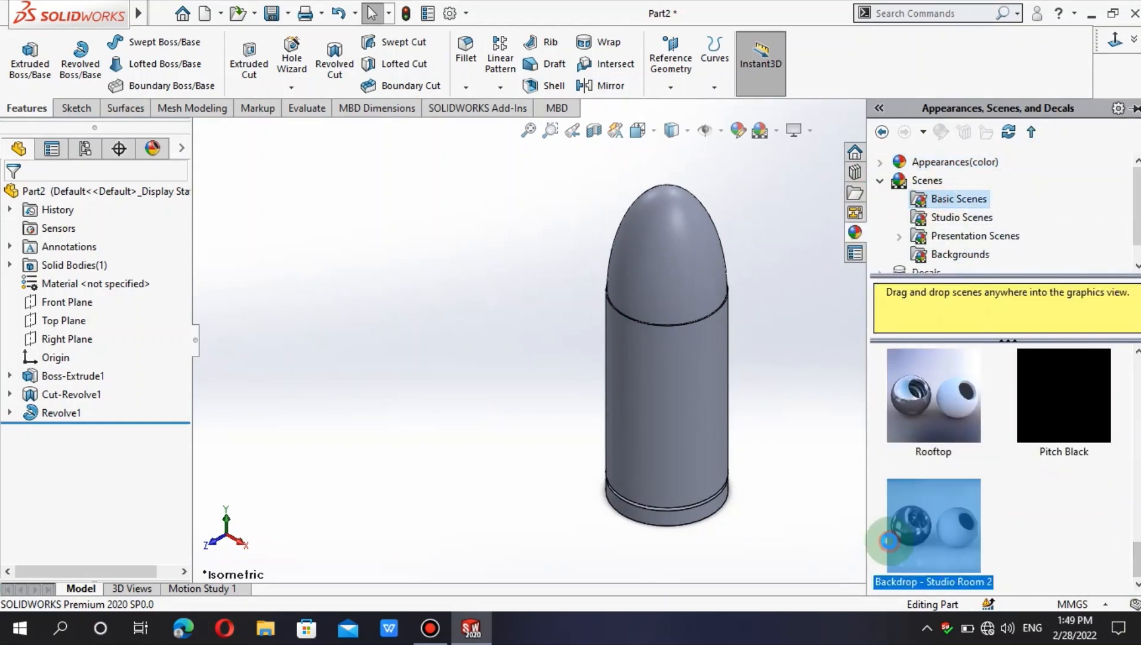
# Apply the satin finish gold appearance from the Metal appearances to the whole part.
pyautogui.click(880, 181)
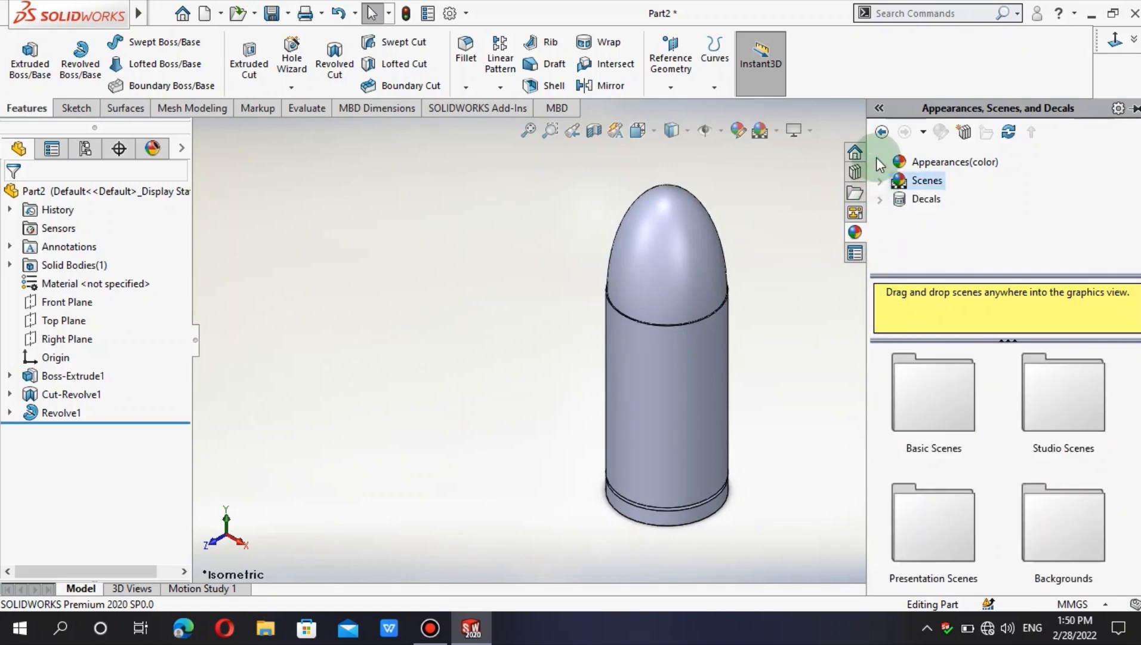
pyautogui.click(880, 162)
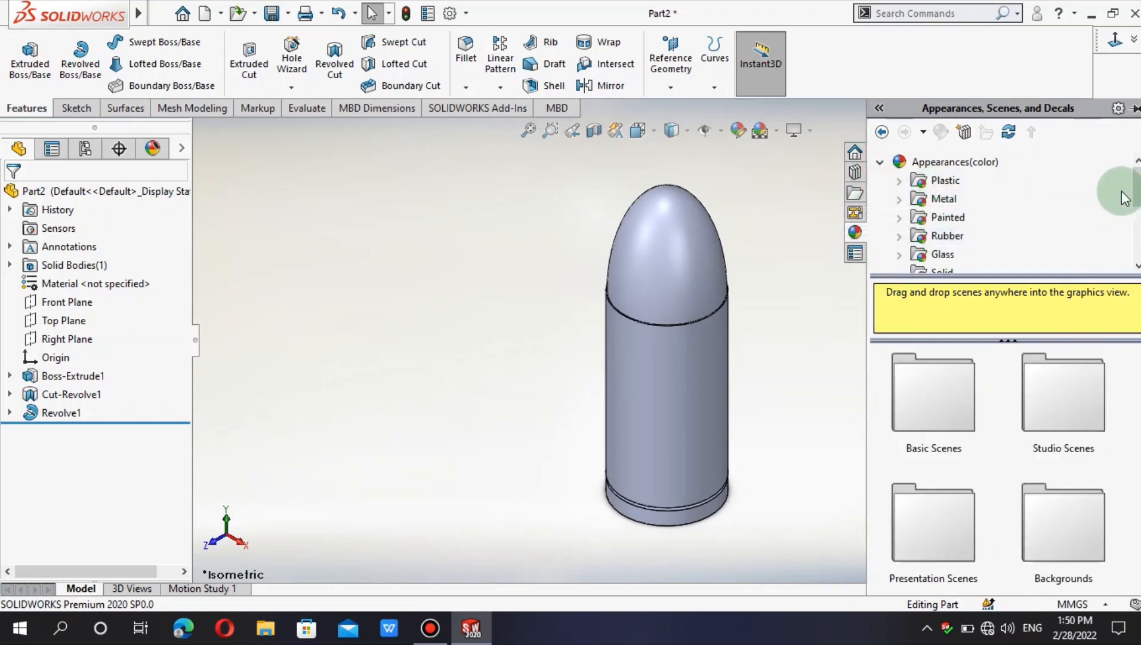
pyautogui.scroll(-3, 1086, 203)
pyautogui.scroll(1, 981, 200)
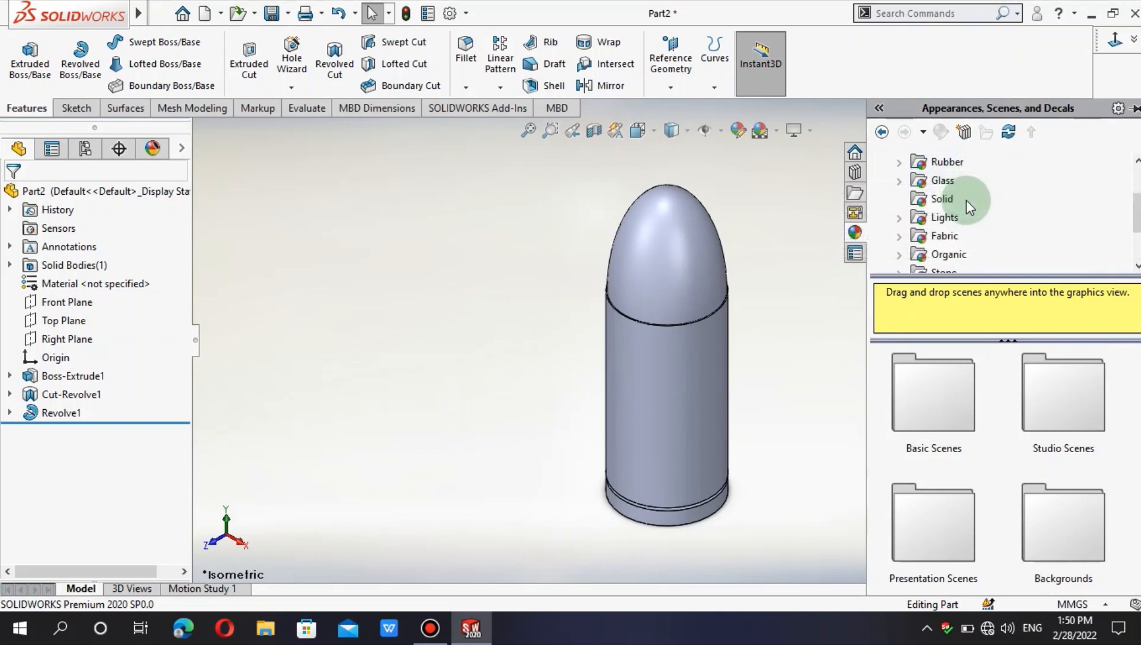
pyautogui.scroll(1, 964, 203)
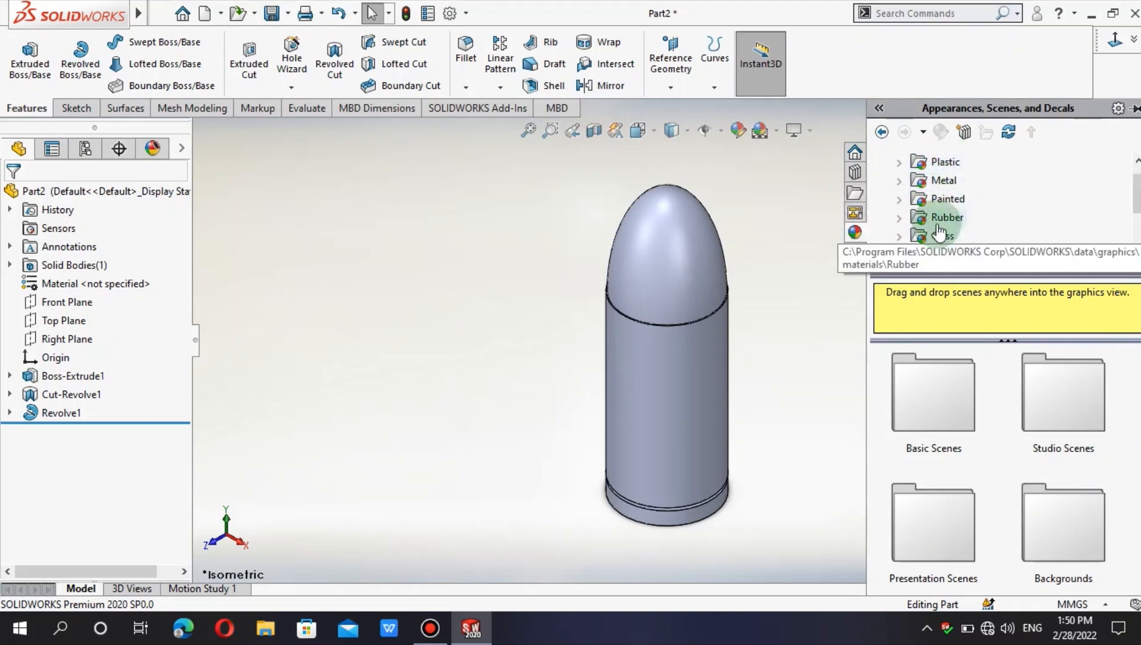
pyautogui.scroll(1, 982, 235)
pyautogui.scroll(-1, 966, 247)
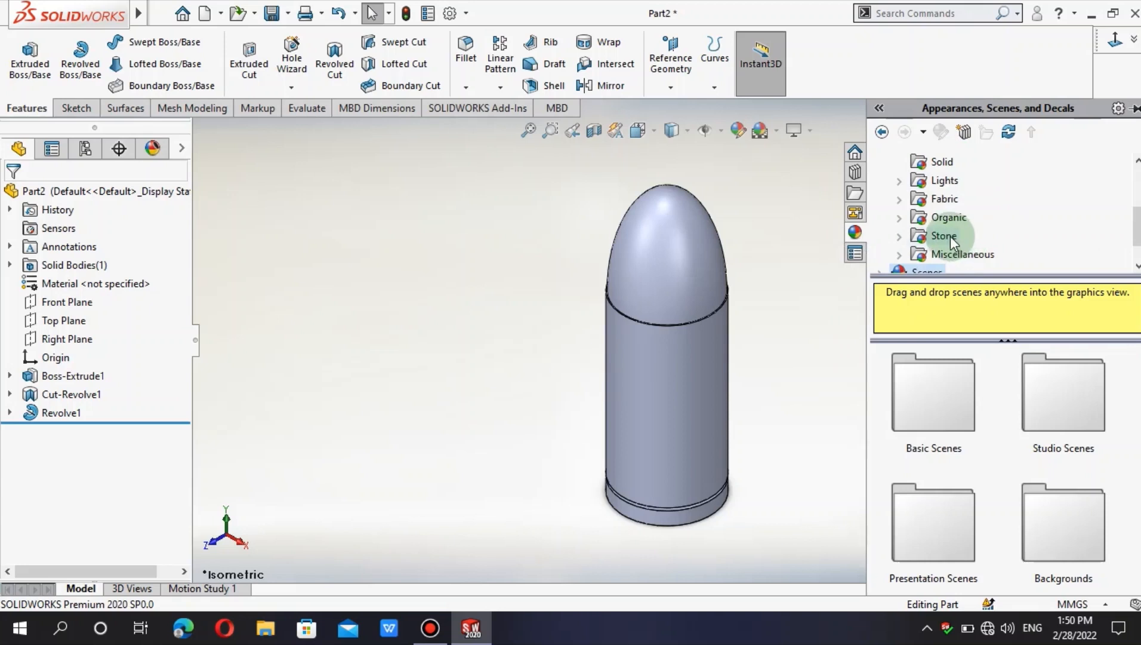
pyautogui.scroll(1, 949, 239)
pyautogui.scroll(1, 910, 212)
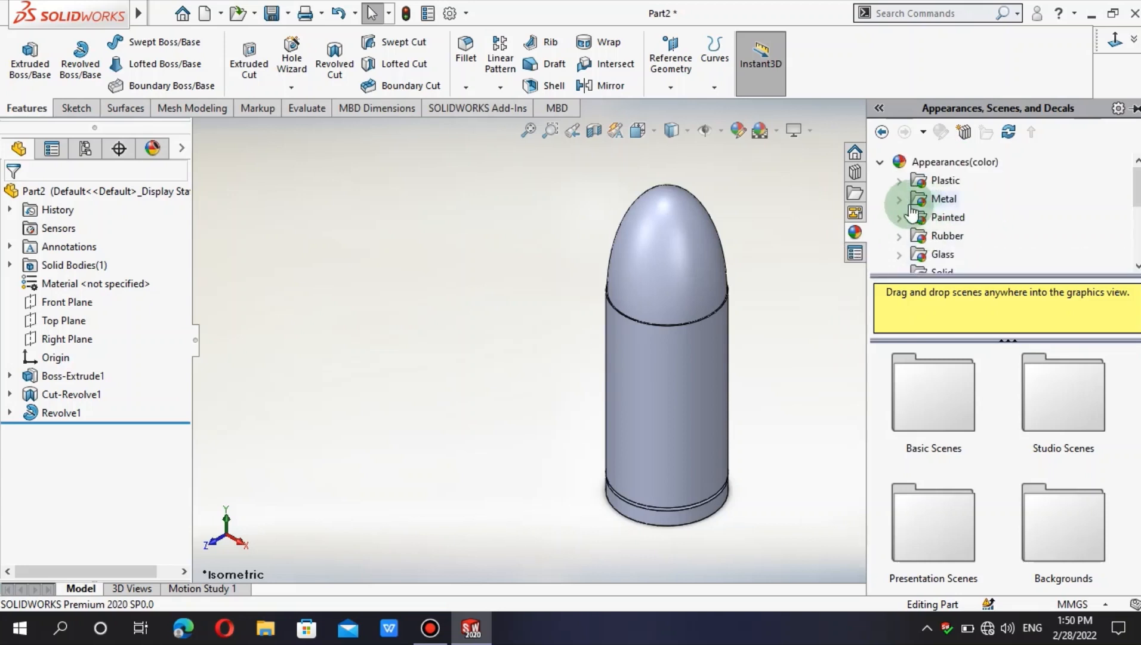
pyautogui.click(899, 201)
pyautogui.scroll(-3, 909, 234)
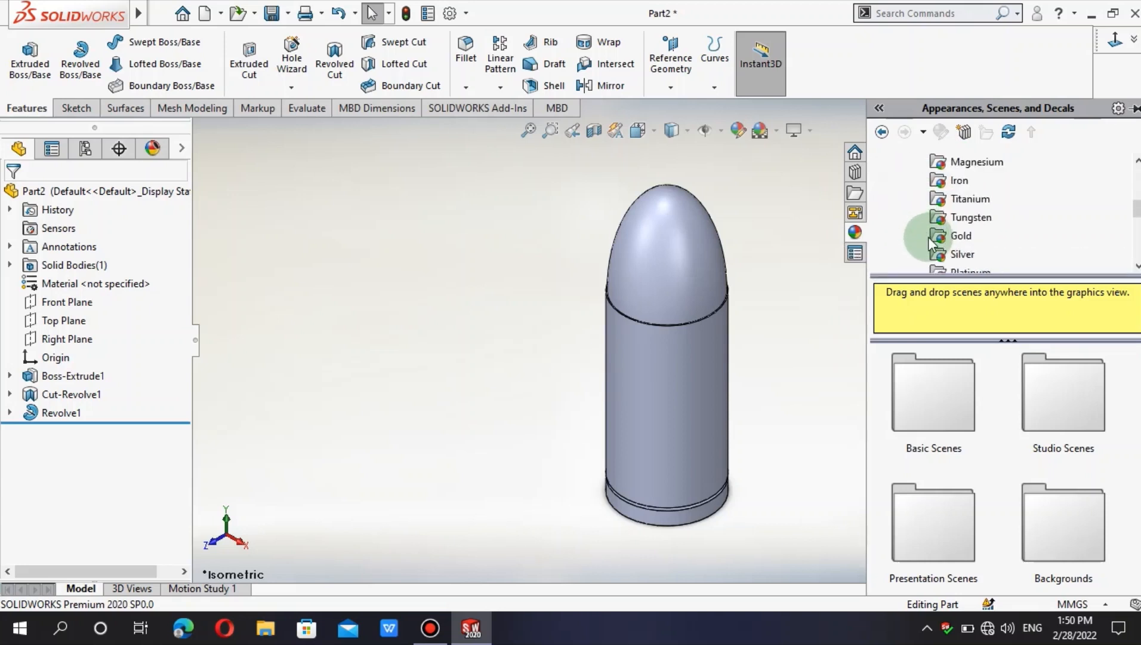
pyautogui.click(955, 237)
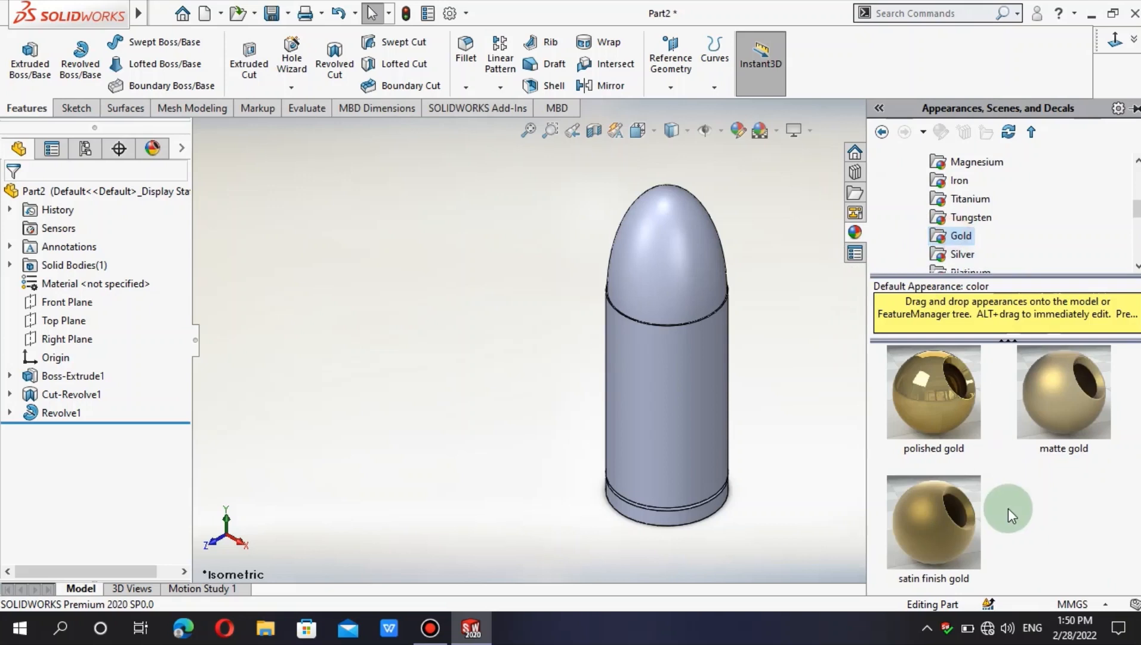
pyautogui.doubleClick(951, 547)
pyautogui.click(823, 520)
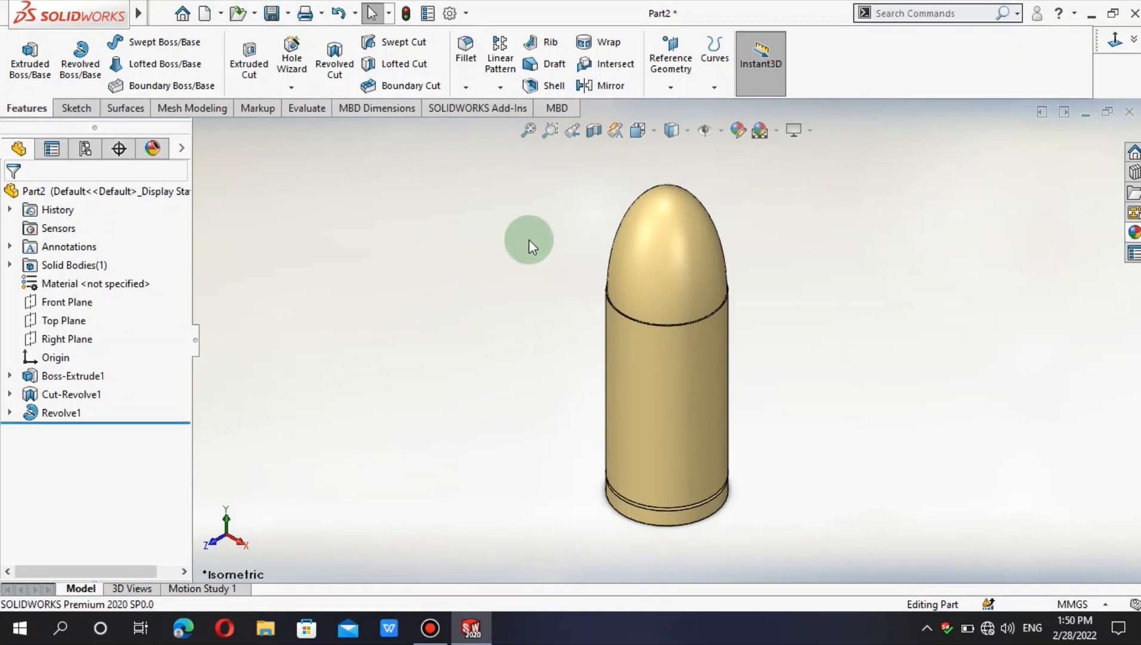
# Enable the PhotoView 360 add-in and start an integrated render preview with perspective view turned on.
pyautogui.click(460, 112)
pyautogui.click(153, 65)
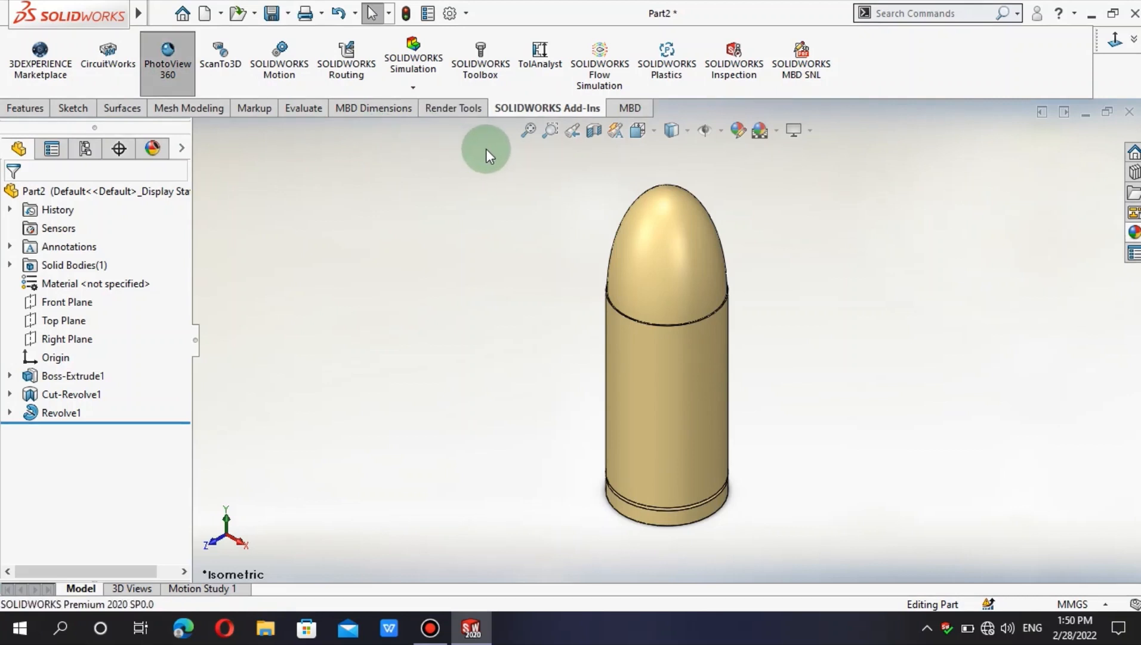
pyautogui.click(459, 112)
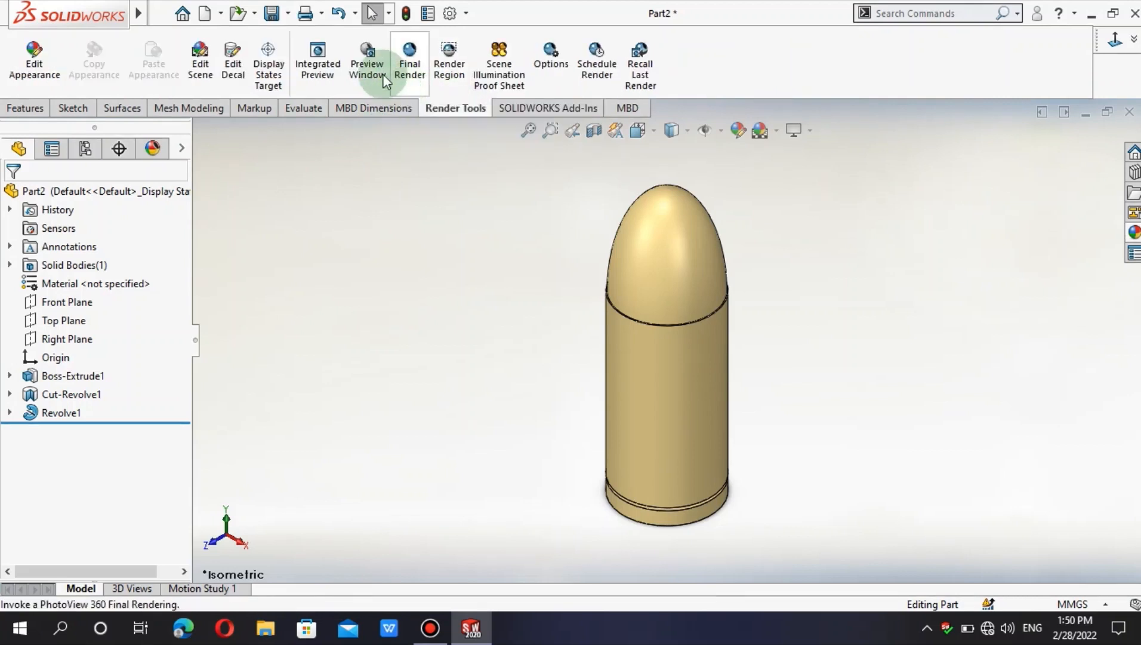
pyautogui.click(320, 68)
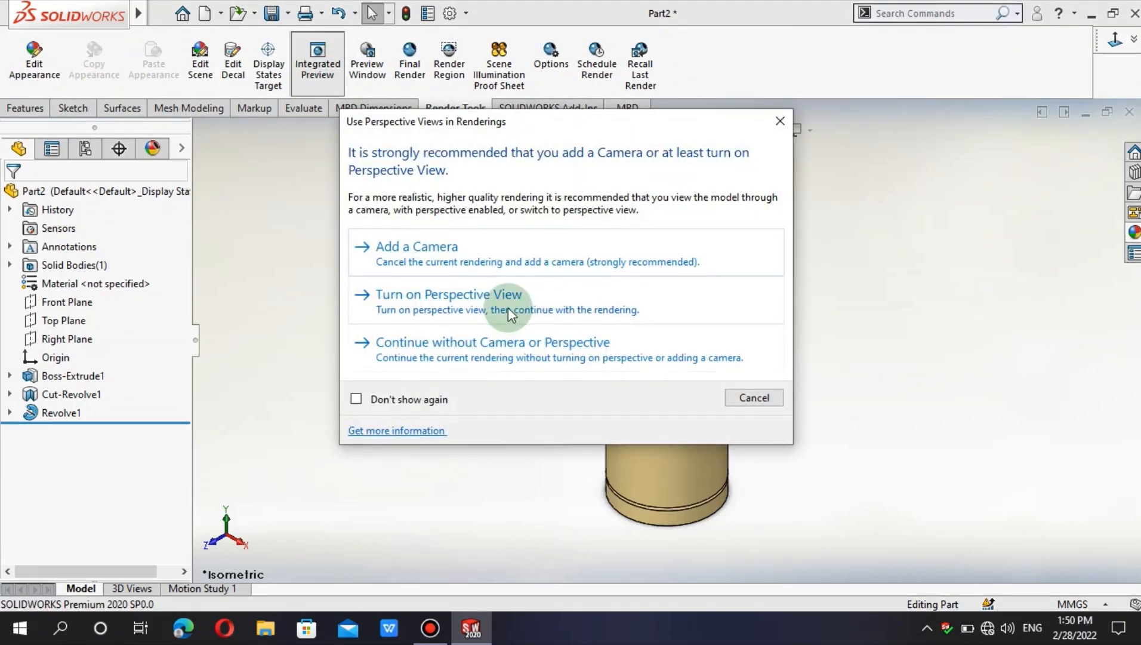
pyautogui.click(508, 308)
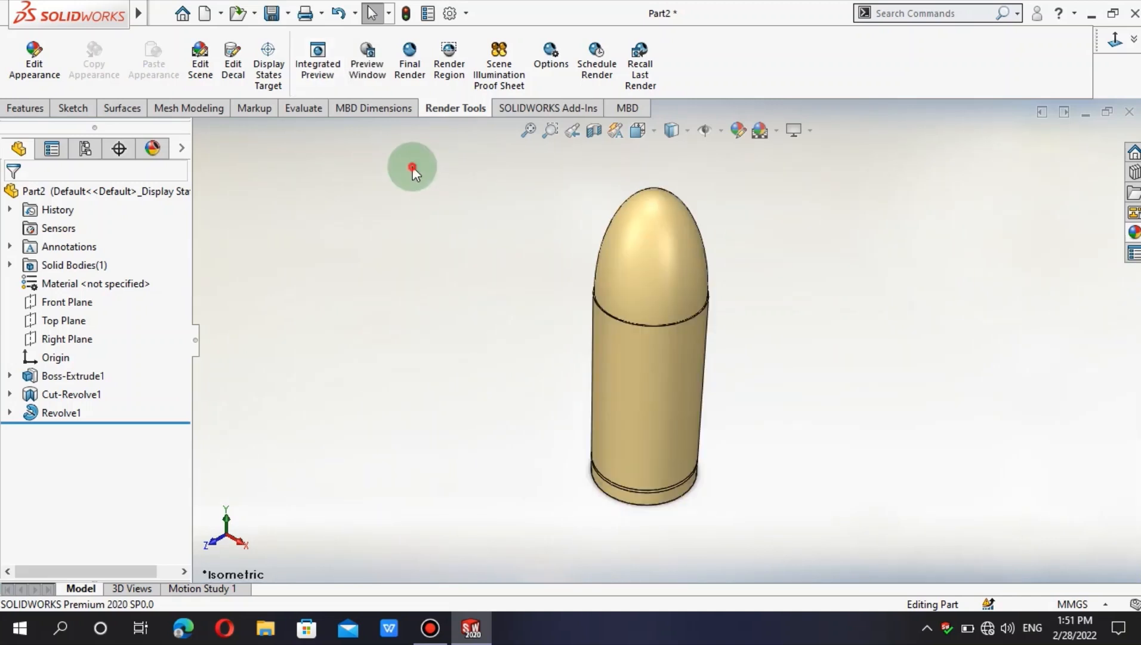
# Examine the edge where the rounded tip meets the cylinder, and fit the whole part in the front view.
pyautogui.scroll(-5, 664, 339)
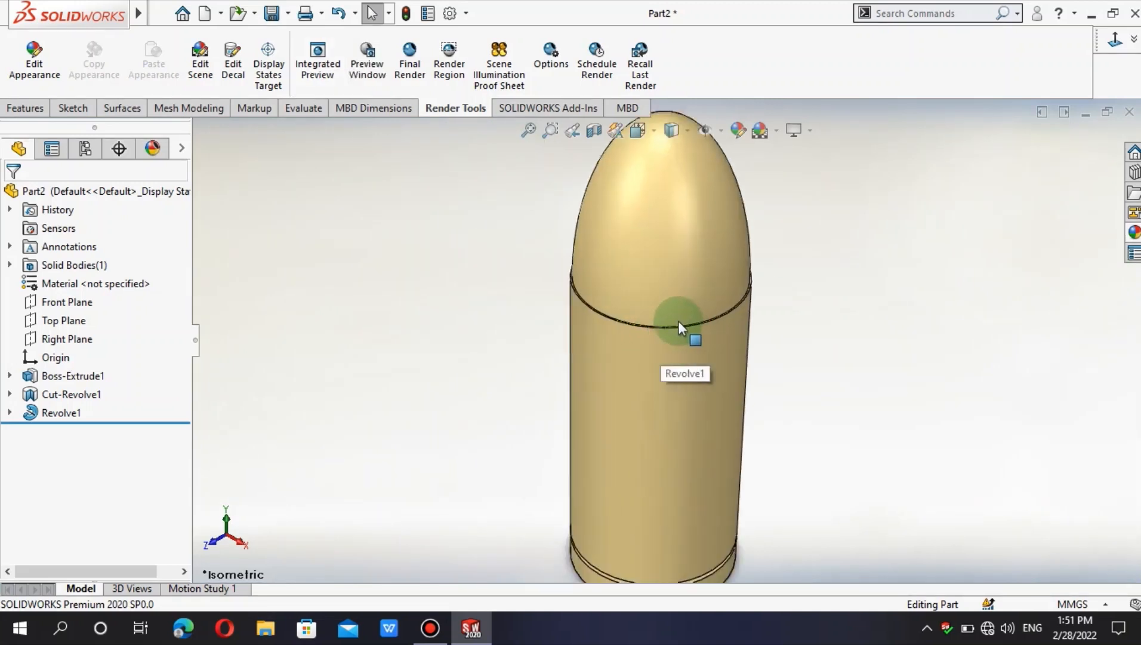
pyautogui.scroll(-3, 655, 329)
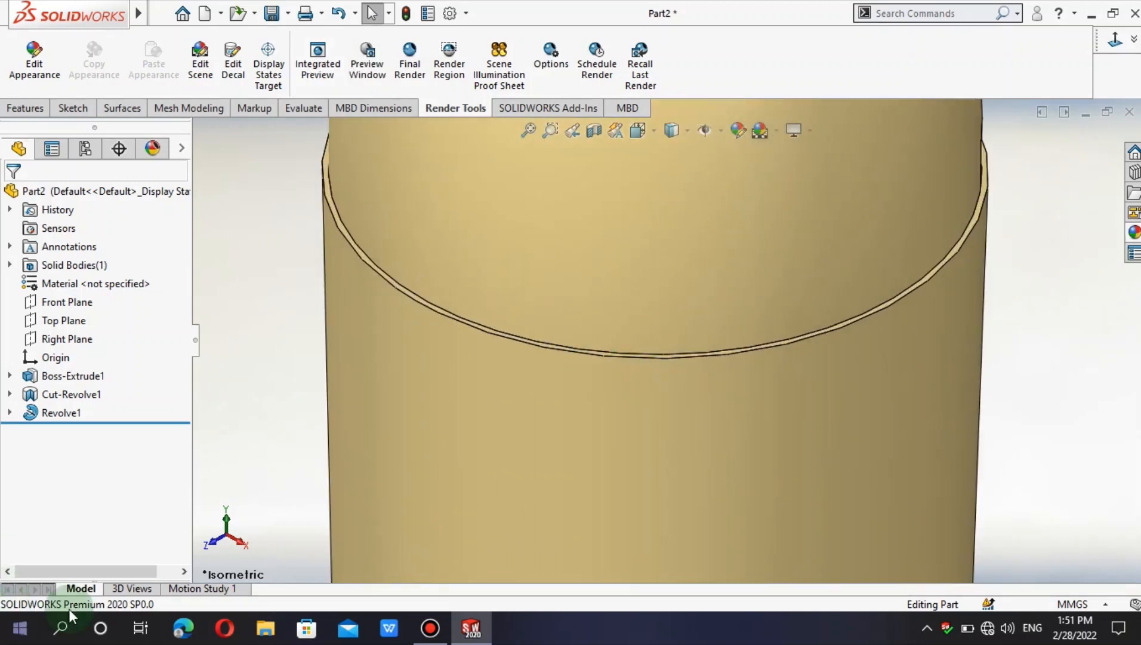
pyautogui.click(218, 544)
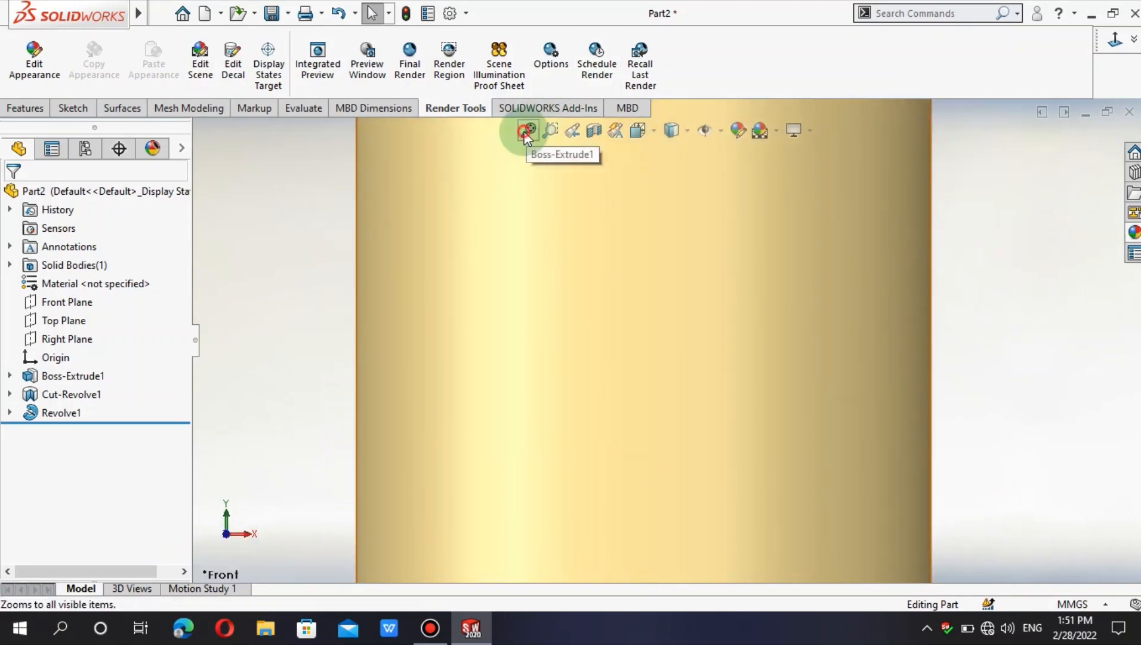
pyautogui.click(528, 130)
pyautogui.click(83, 304)
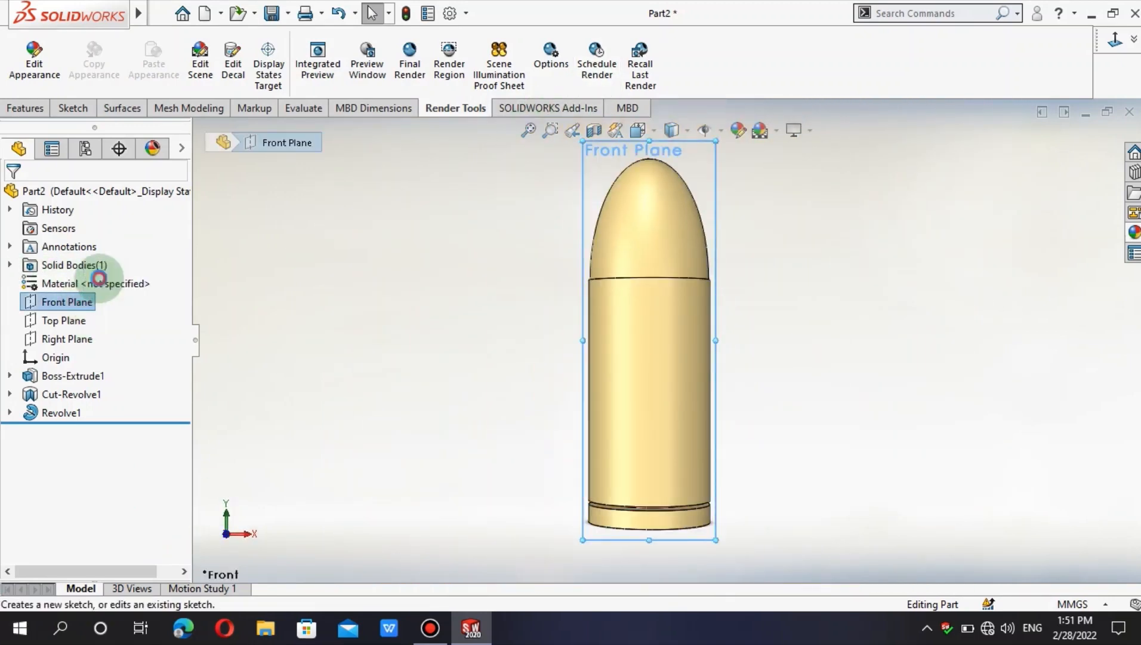
pyautogui.click(98, 278)
pyautogui.click(796, 130)
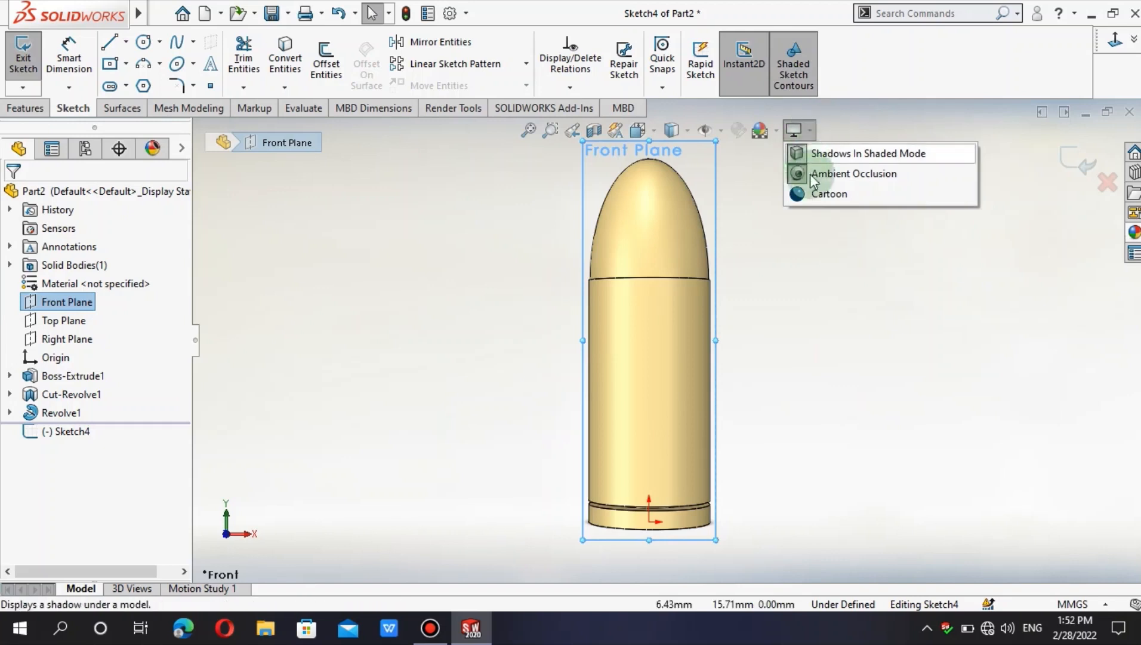
pyautogui.click(178, 265)
pyautogui.click(30, 73)
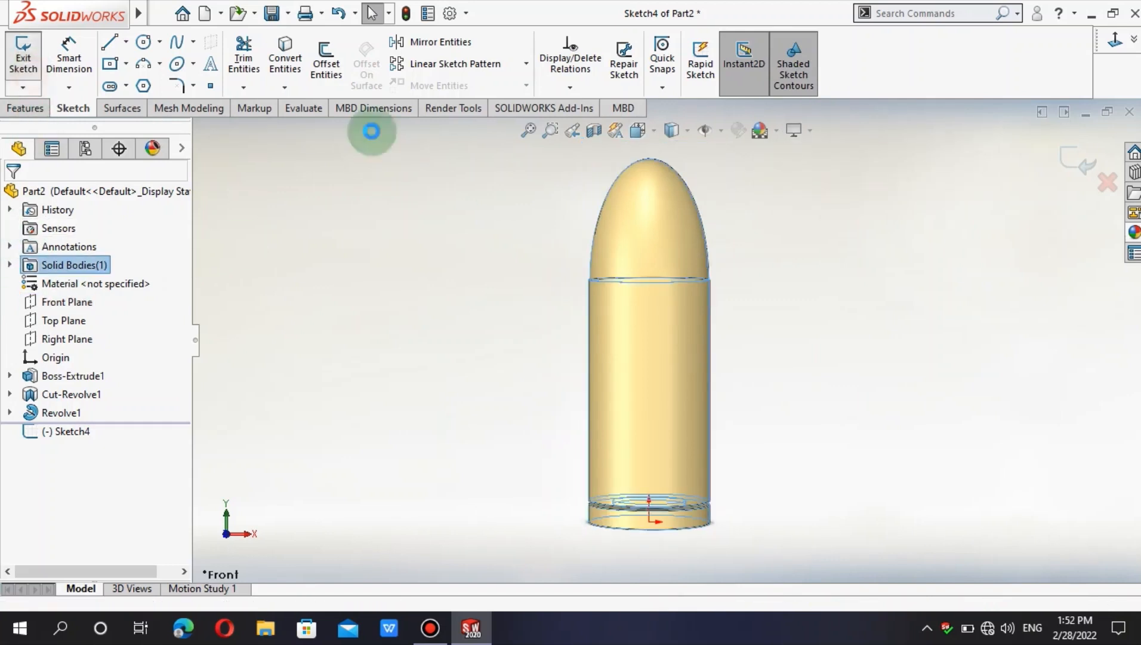
# Turn off the perspective display of the model.
pyautogui.click(811, 132)
pyautogui.click(814, 189)
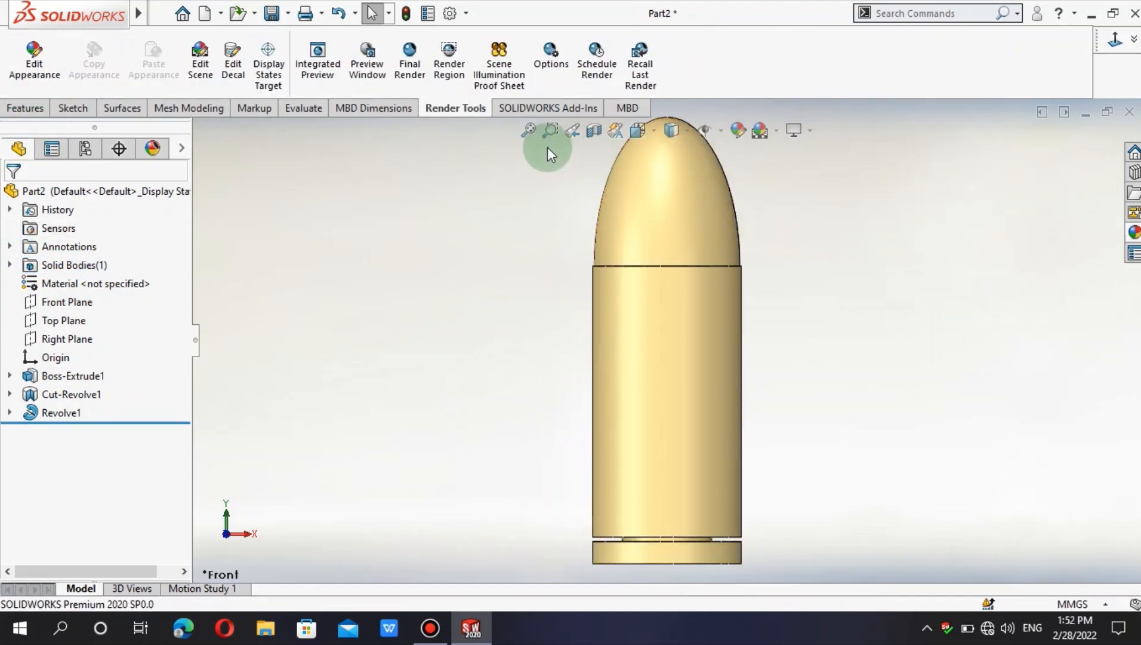
# Sketch a center rectangle about 1.62 mm wide and 0.19 mm high on the Front Plane, centred on the cylinder's upper corner beside the tip.
pyautogui.click(60, 301)
pyautogui.click(64, 276)
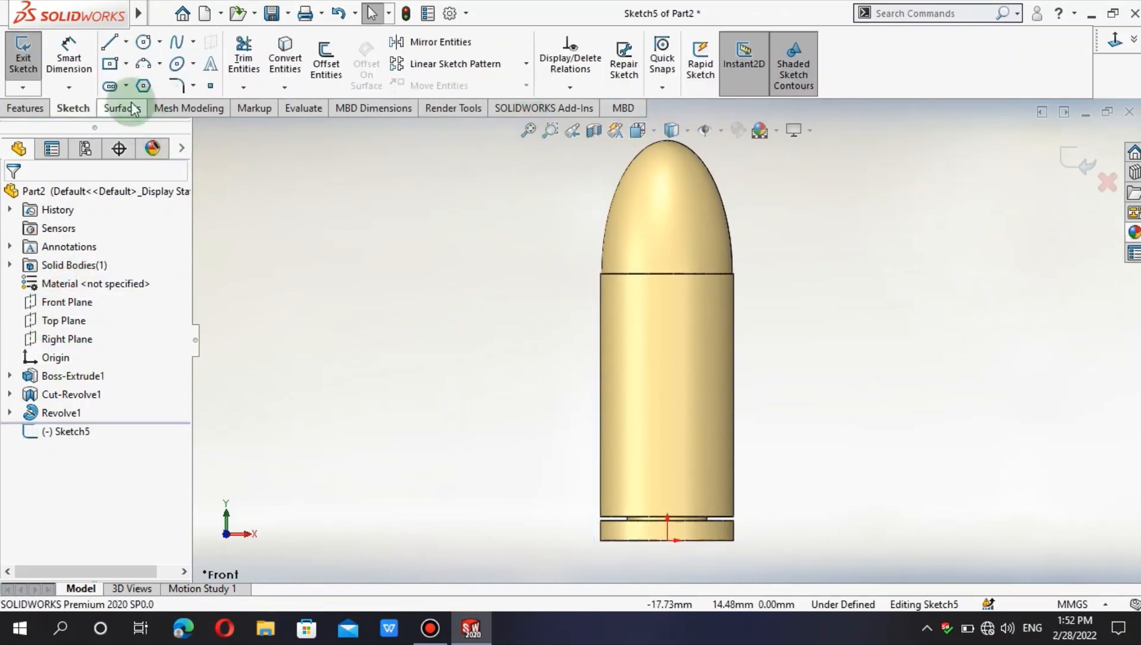
pyautogui.click(110, 64)
pyautogui.scroll(-10, 692, 296)
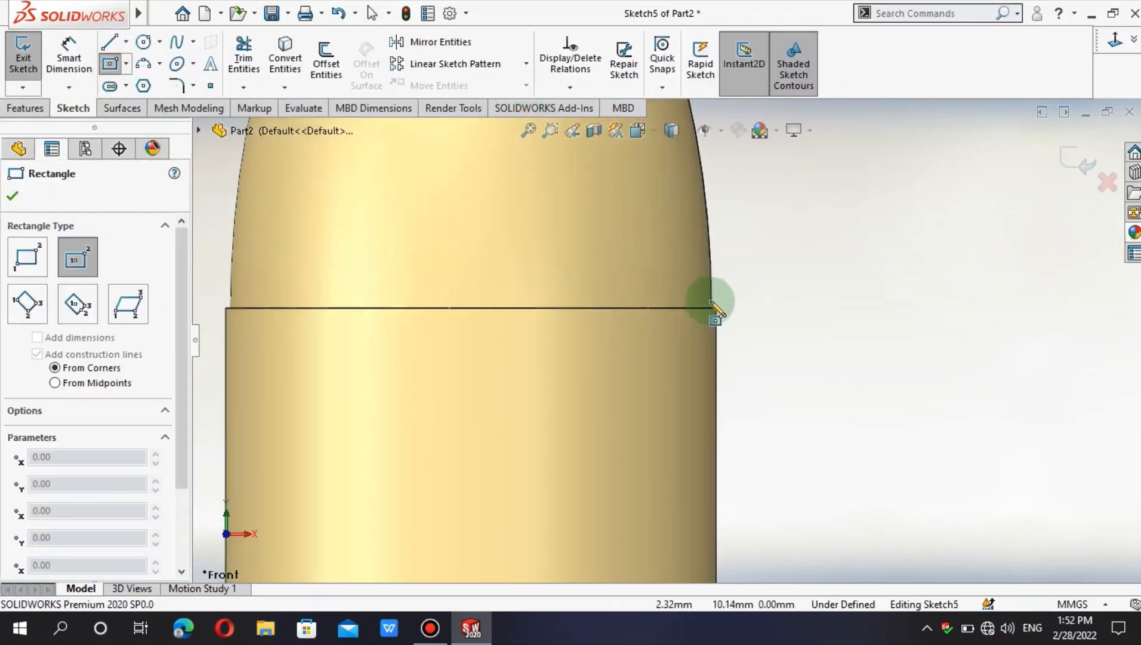
pyautogui.click(726, 328)
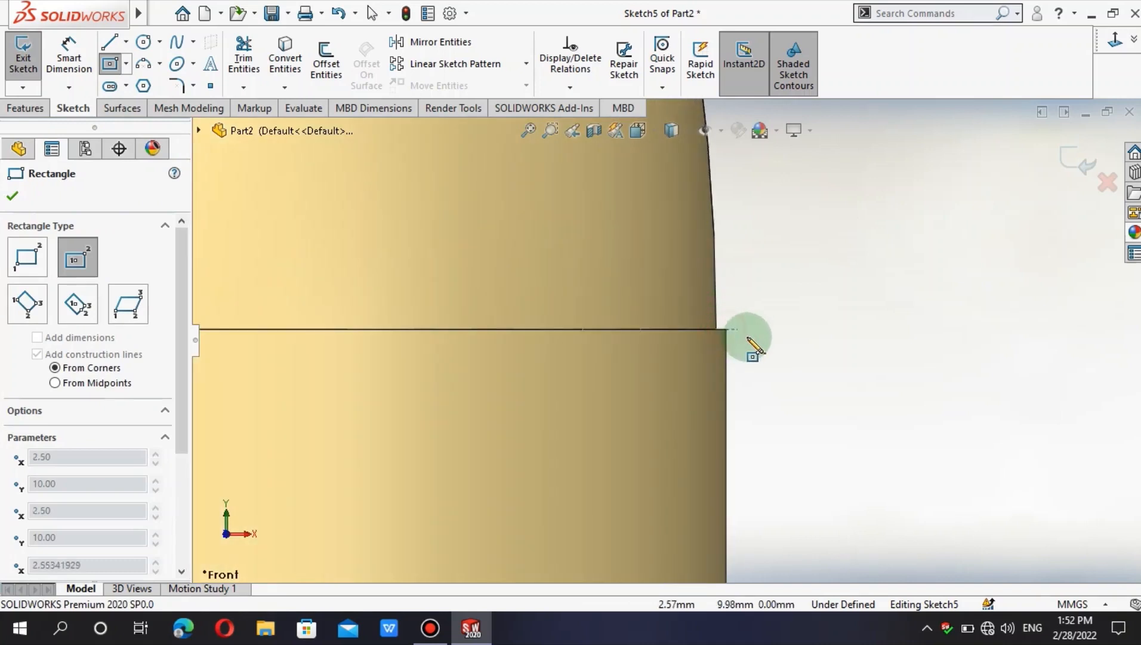
pyautogui.click(895, 349)
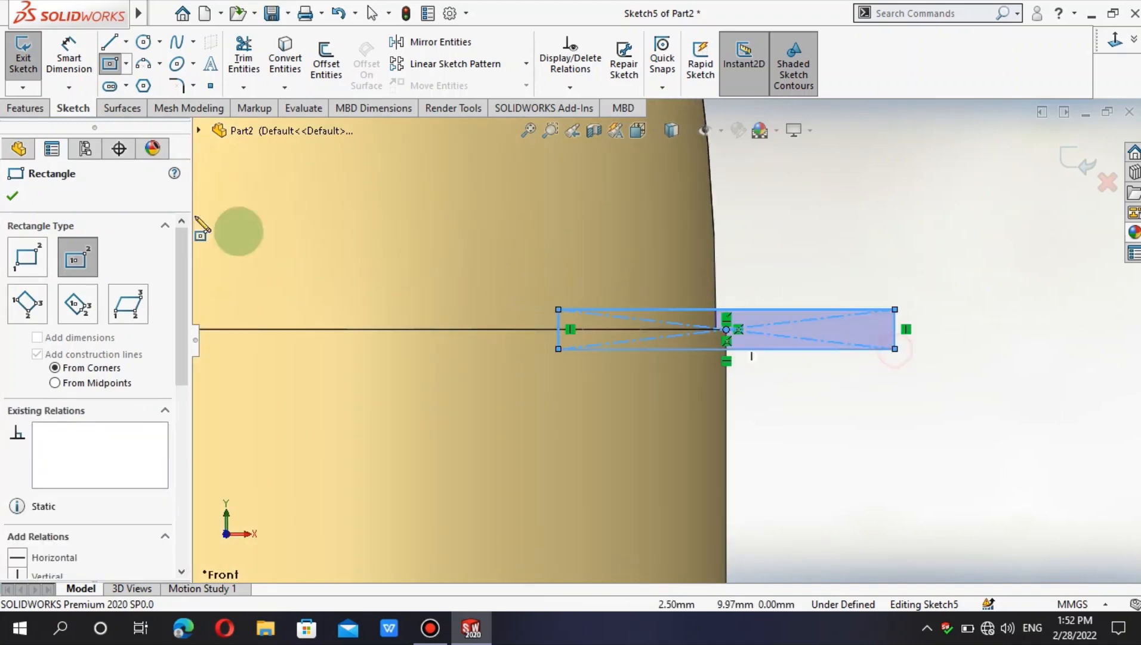
# Dimension the width of the small rectangle and set it to 0.5 mm.
pyautogui.click(69, 55)
pyautogui.click(816, 310)
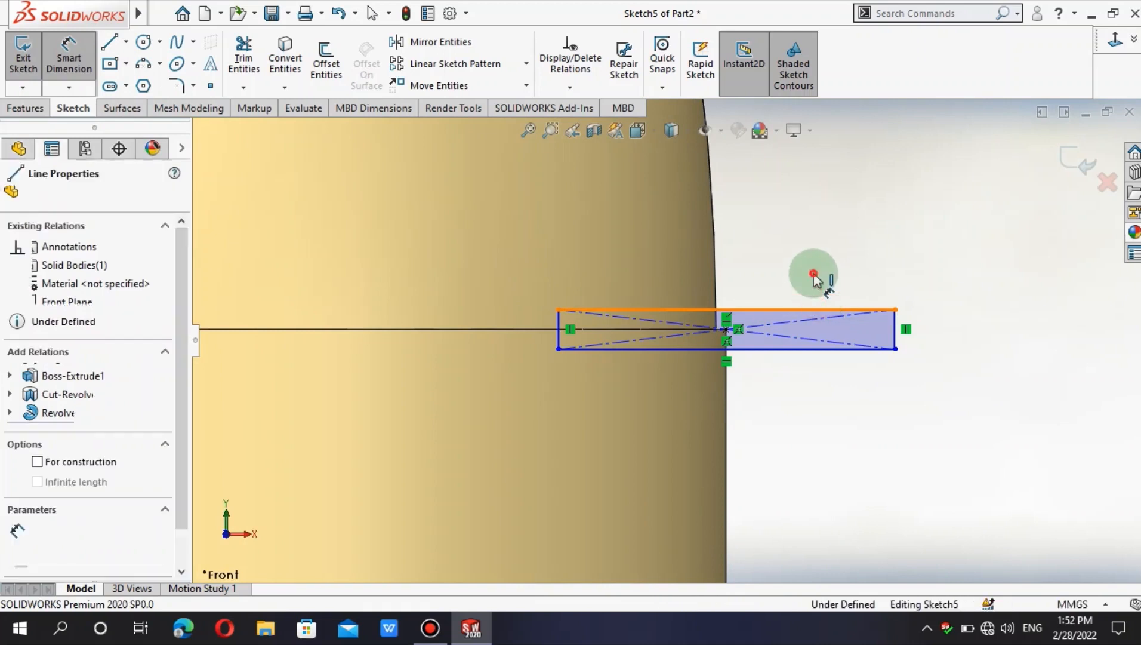
pyautogui.click(812, 273)
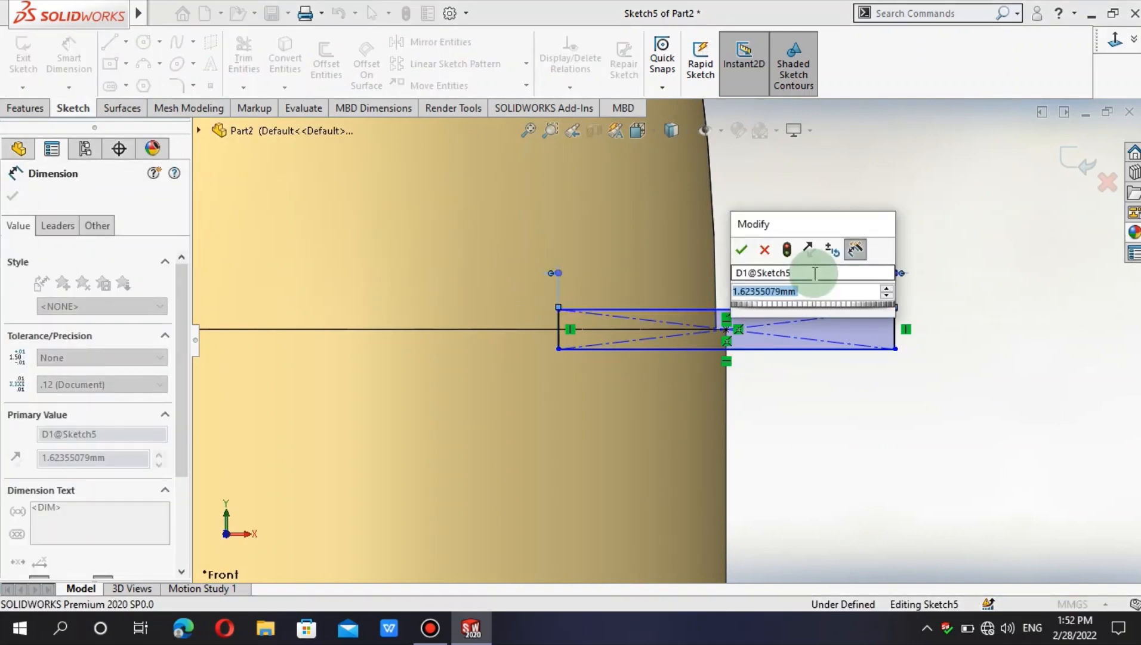
pyautogui.write('1')
pyautogui.press('Return')
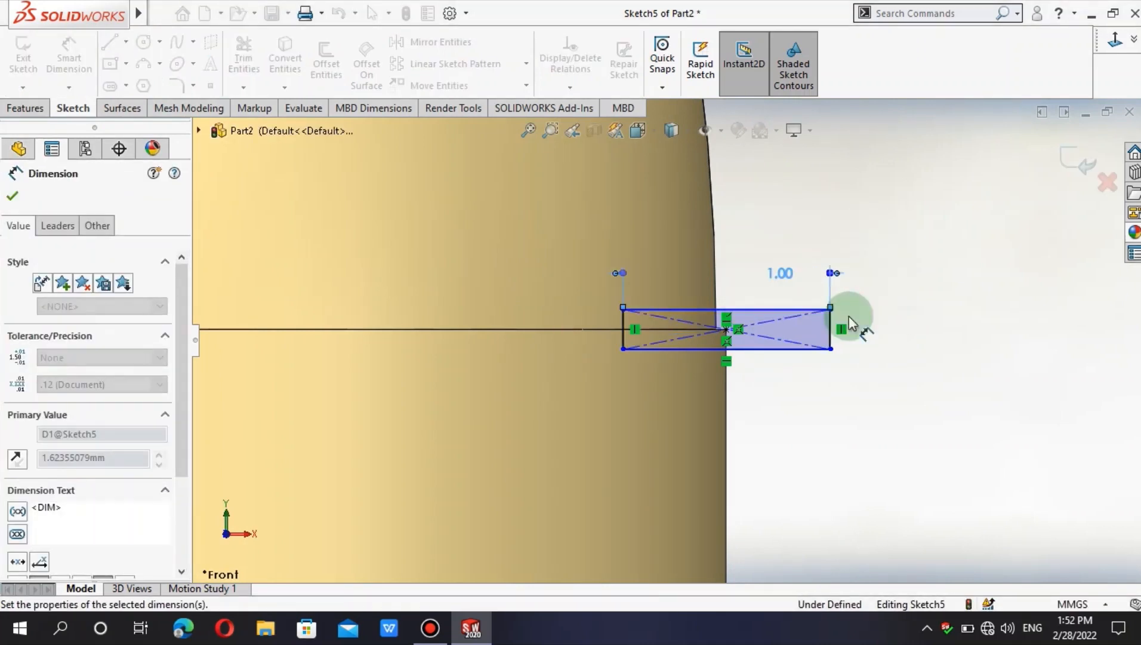
pyautogui.doubleClick(777, 272)
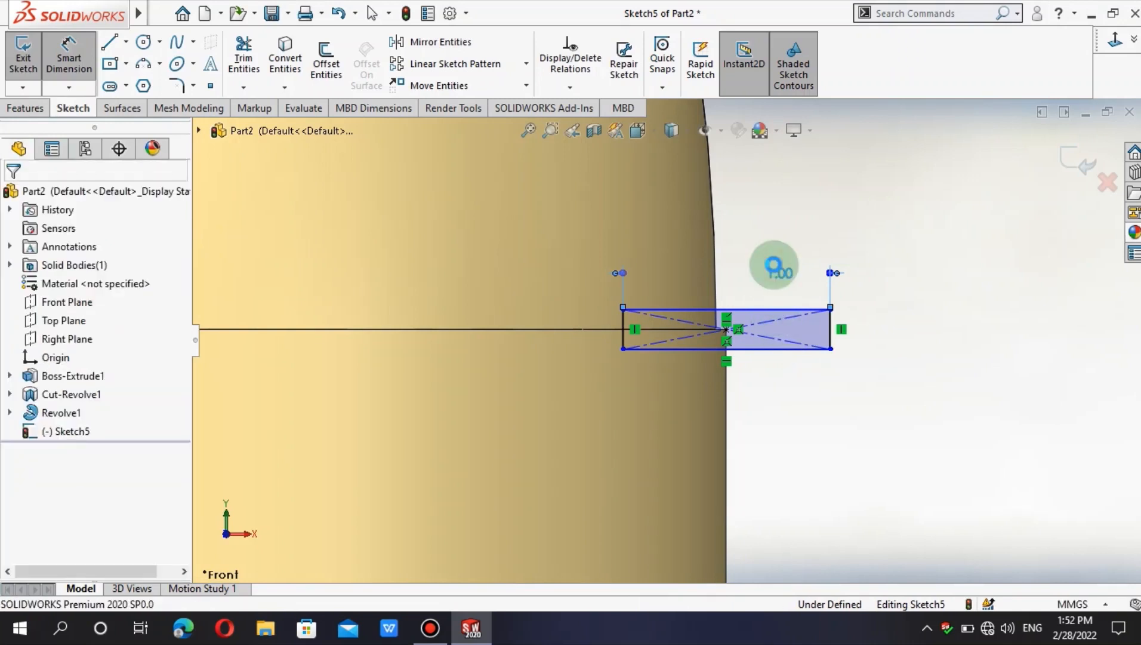
pyautogui.write('.5')
pyautogui.press('Return')
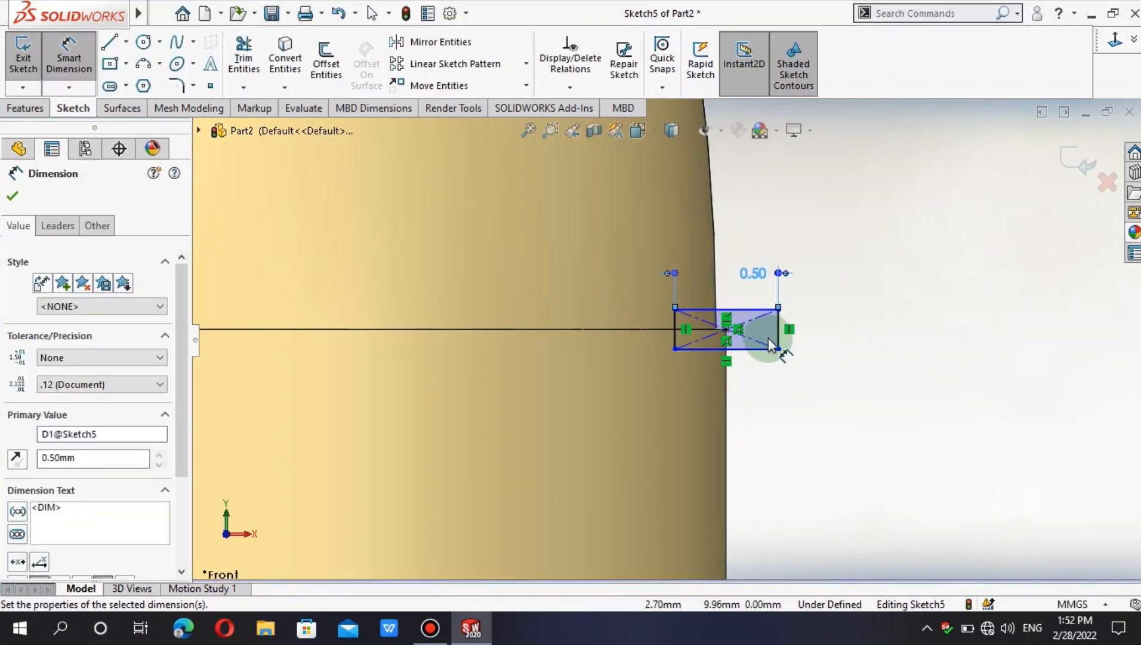
# Dimension the height of the small rectangle and set it to 0.1 mm.
pyautogui.click(778, 345)
pyautogui.click(866, 328)
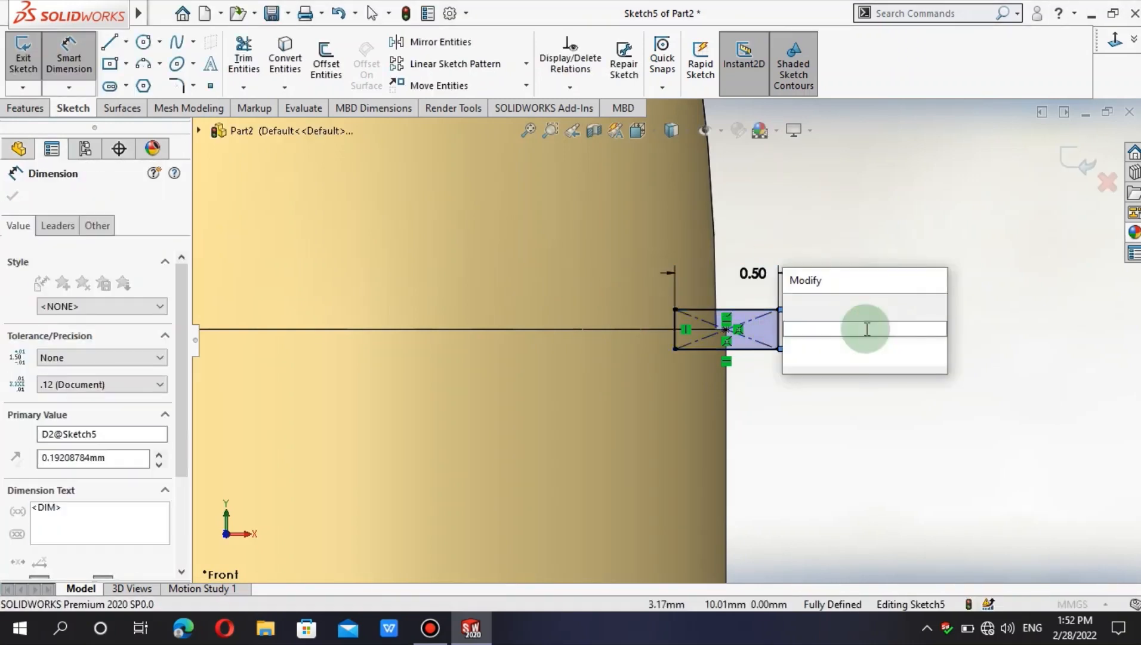
pyautogui.write('.')
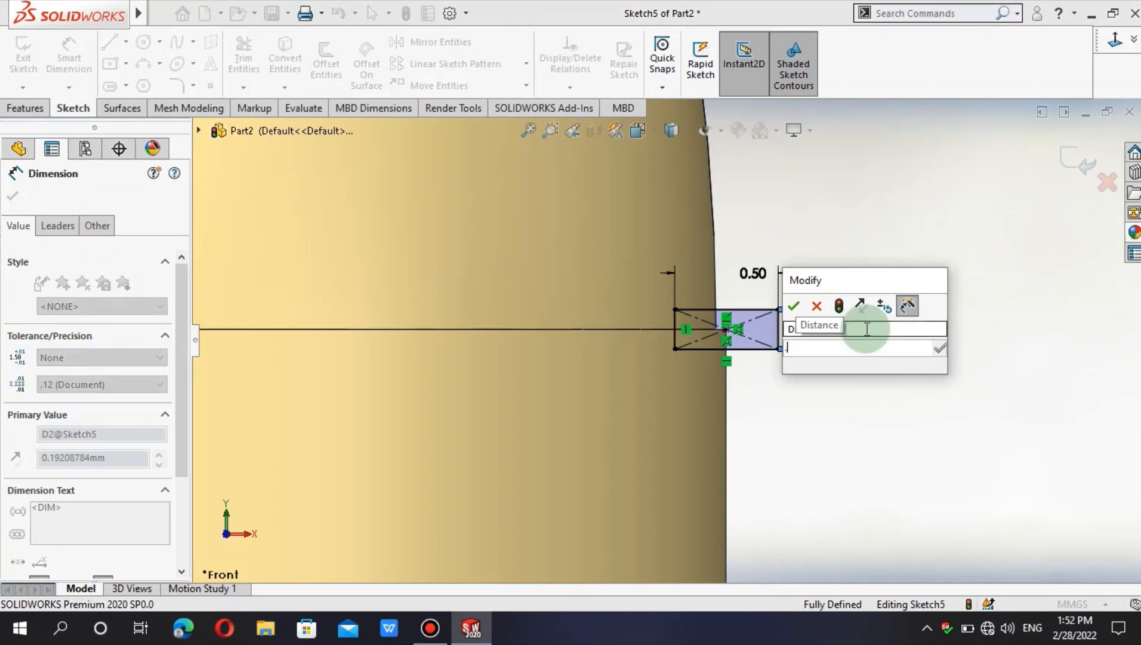
pyautogui.write('1')
pyautogui.press('Return')
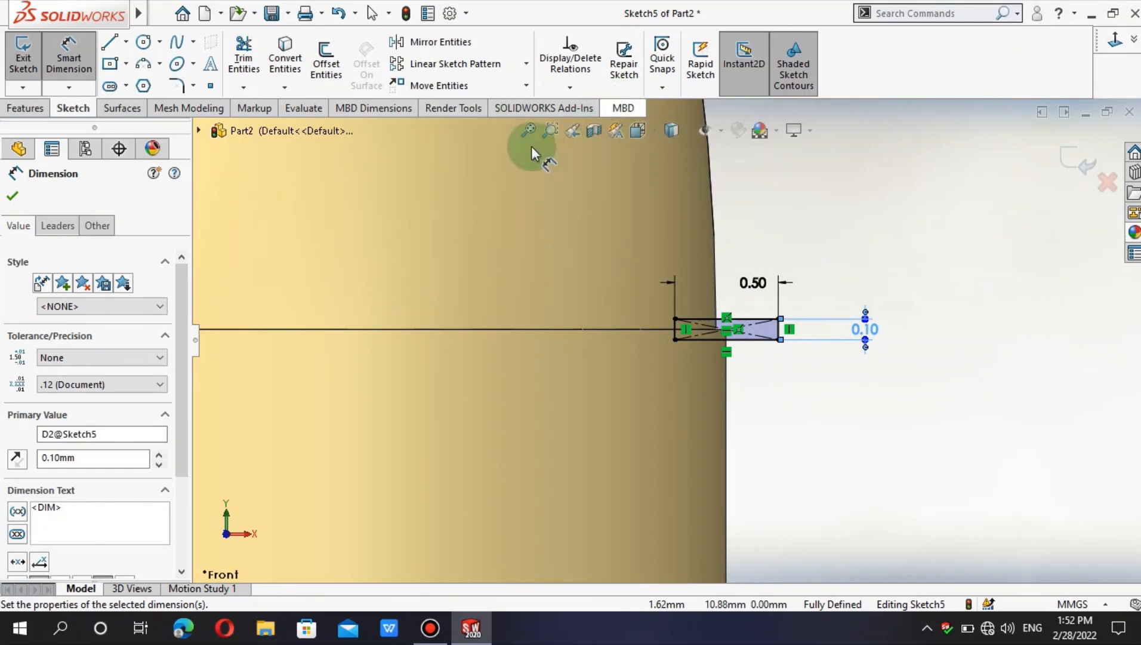
# Draw a vertical centerline from the origin up the cylinder's axis, ending a little below the tip edge.
pyautogui.click(126, 42)
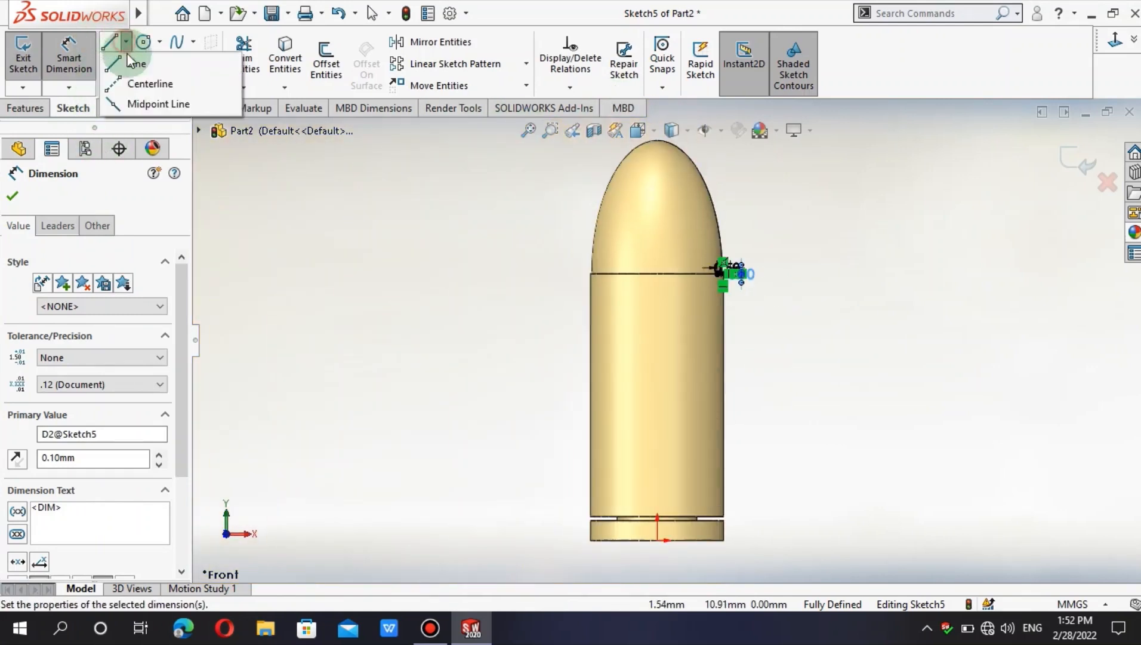
pyautogui.click(135, 77)
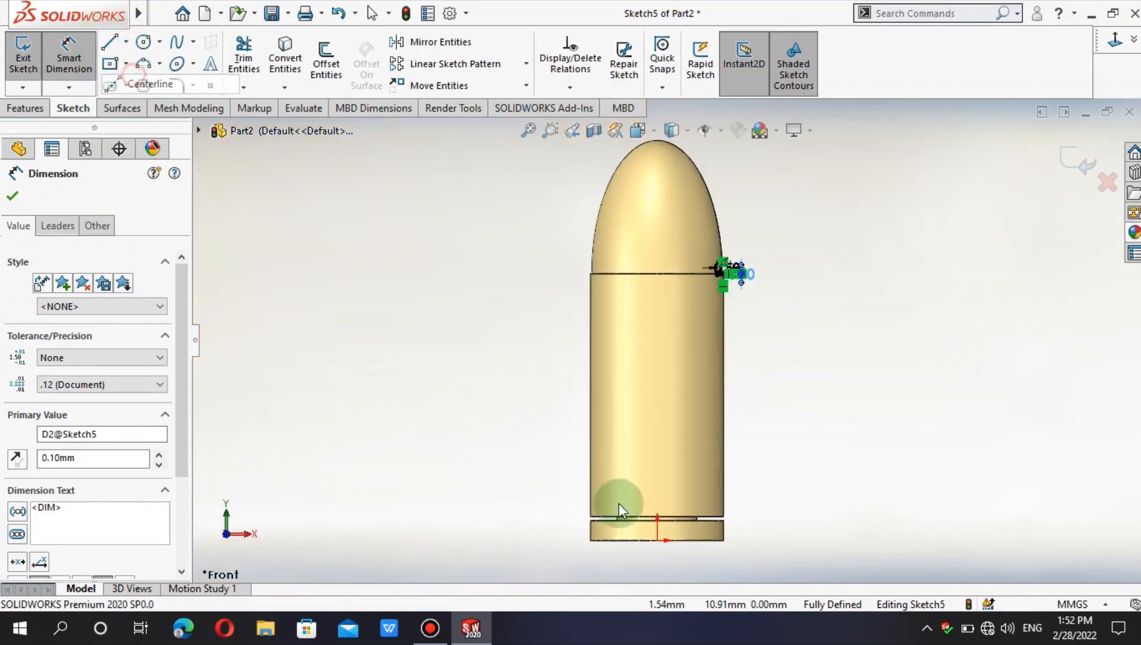
pyautogui.click(657, 540)
pyautogui.click(657, 308)
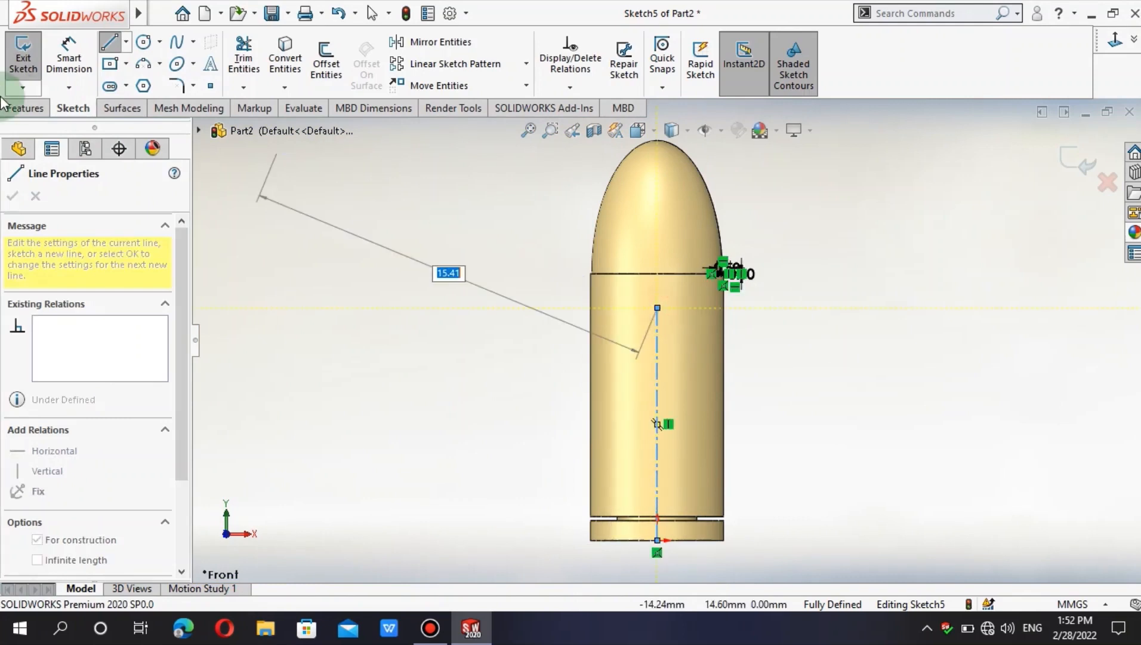
# Cut a groove between tip and cylinder with a 360-degree Revolved Cut of the rectangle about the vertical centerline.
pyautogui.click(25, 108)
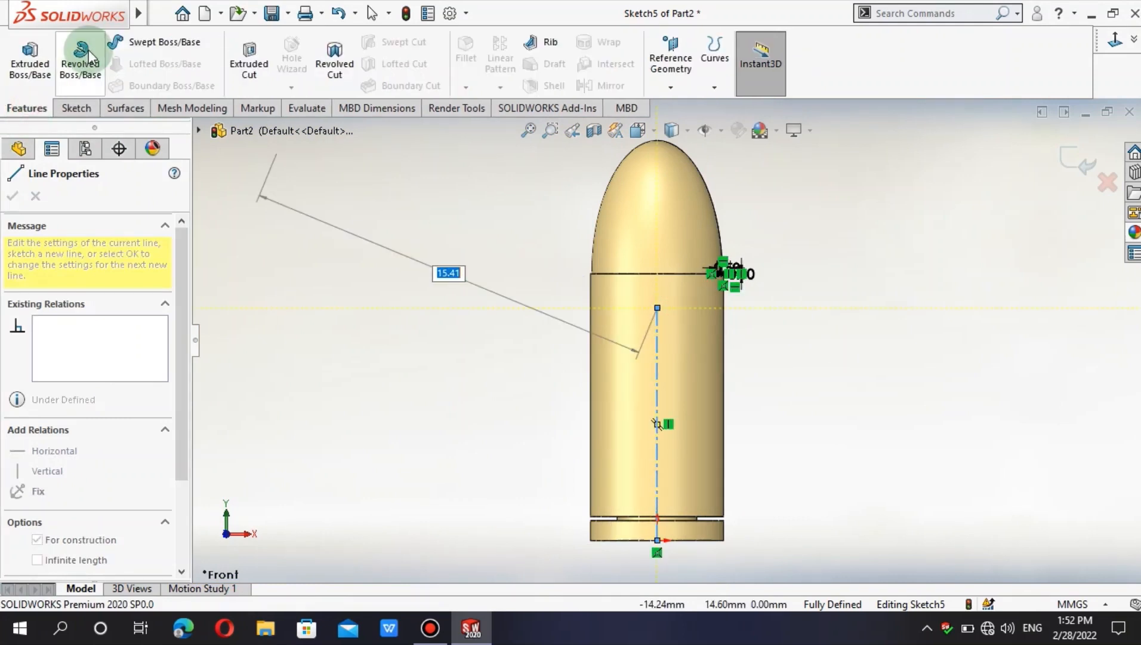
pyautogui.click(343, 61)
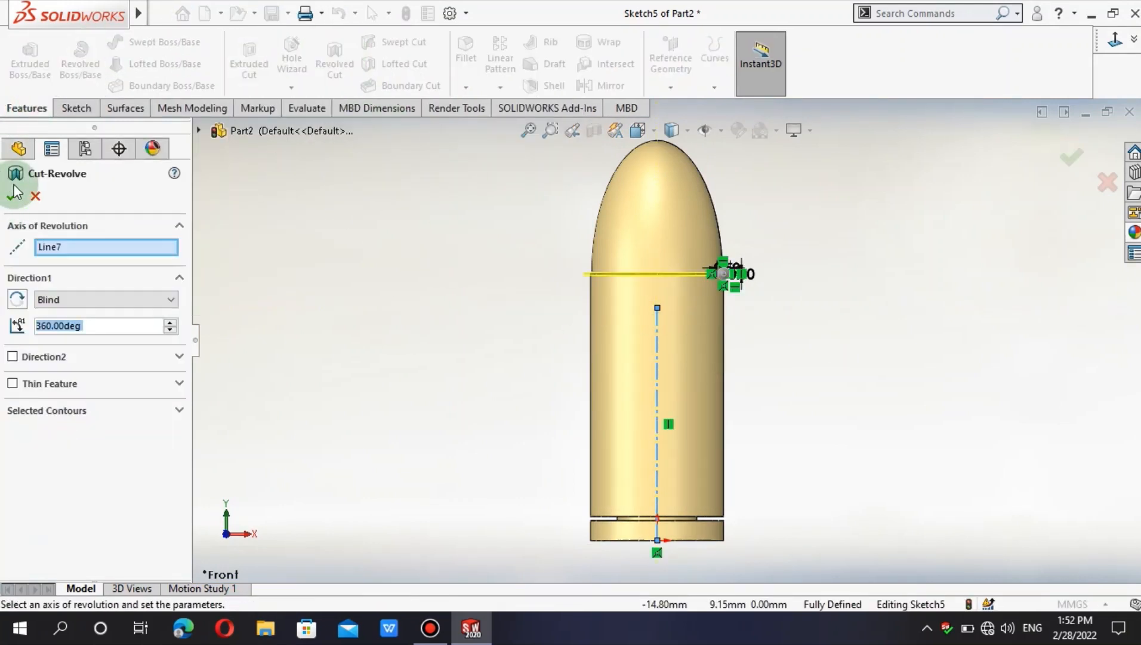
pyautogui.click(14, 197)
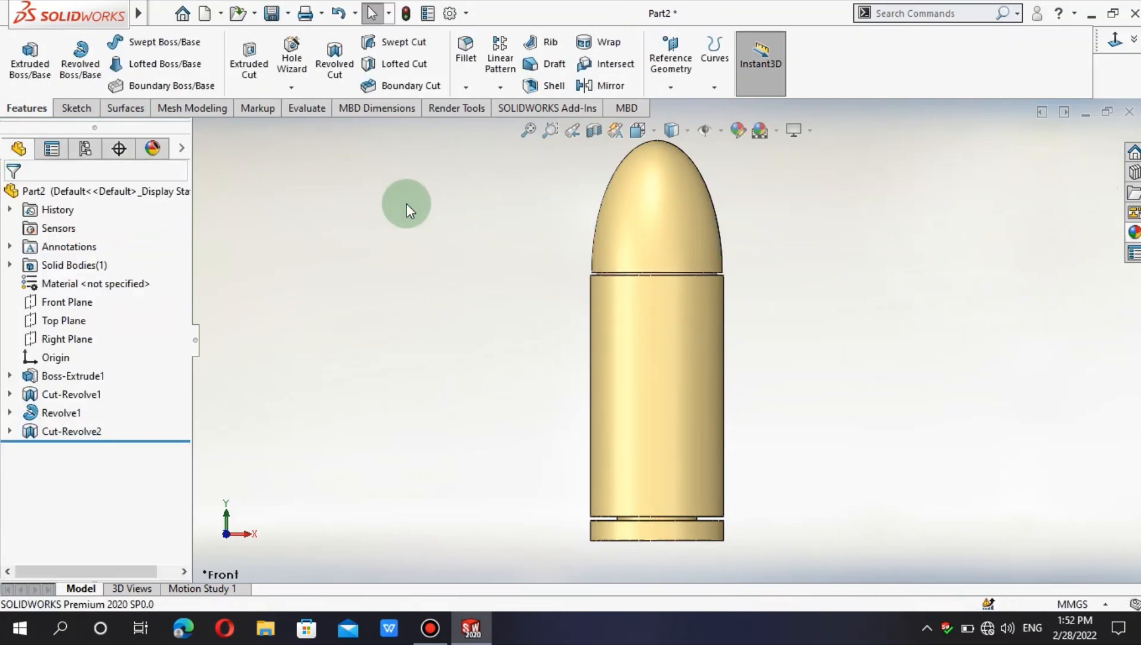
# Show the whole part in the dimetric view with perspective turned on, and bring up the rendering commands.
pyautogui.hotkey('ctrl', '7')
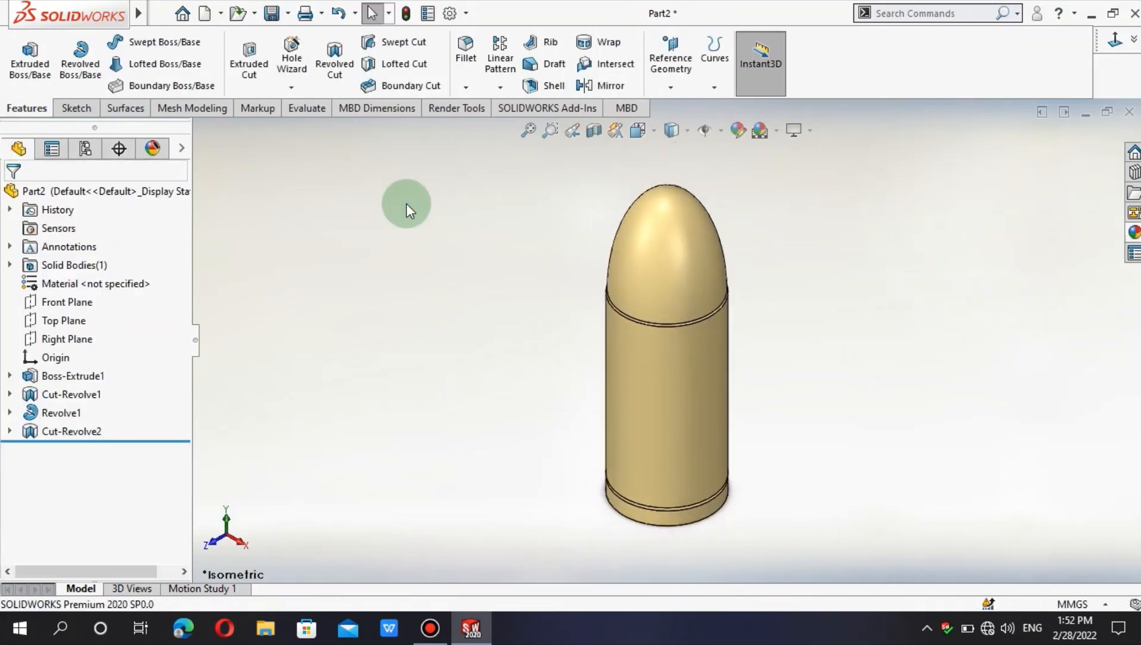
pyautogui.click(657, 135)
pyautogui.click(655, 132)
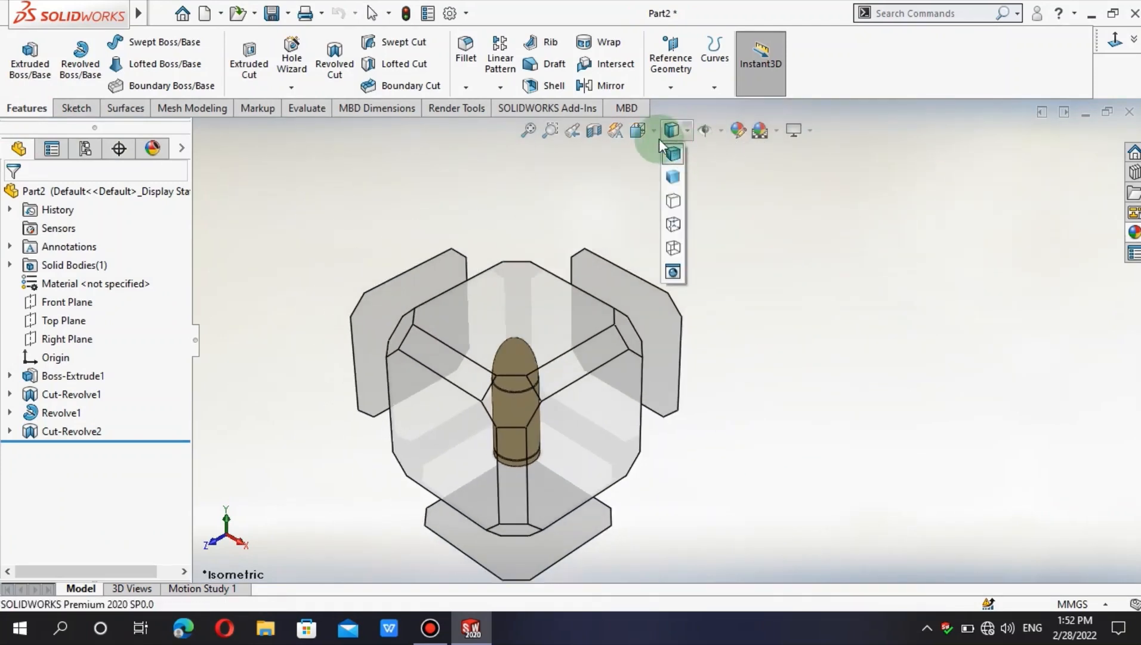
pyautogui.click(749, 176)
pyautogui.click(756, 220)
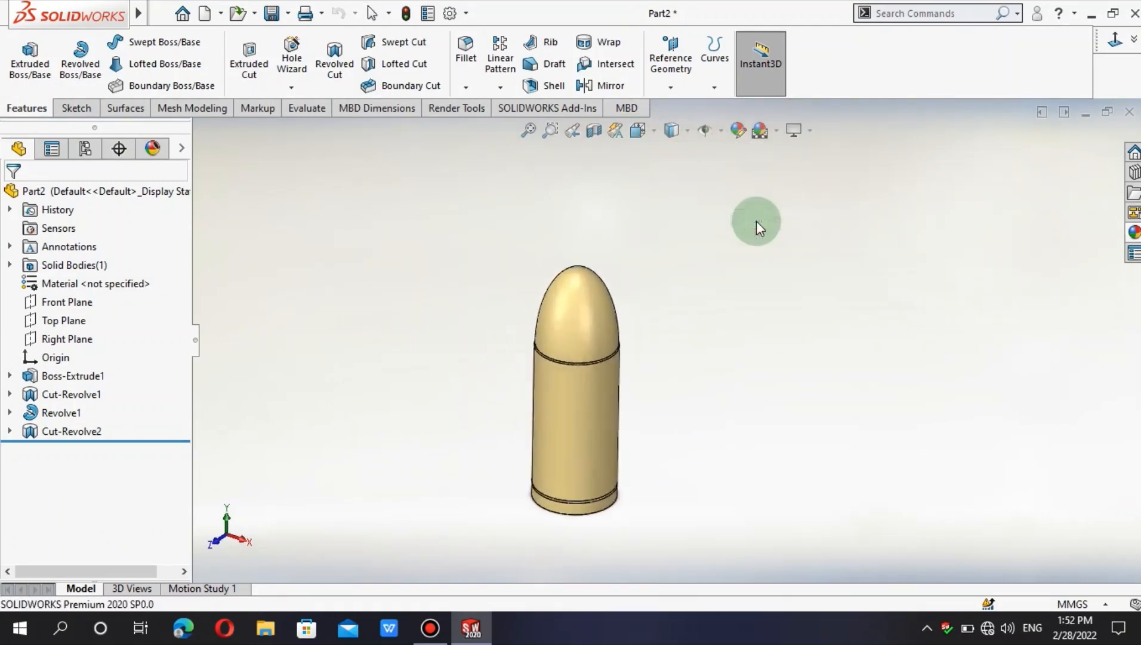
pyautogui.click(792, 131)
pyautogui.click(823, 194)
pyautogui.click(558, 127)
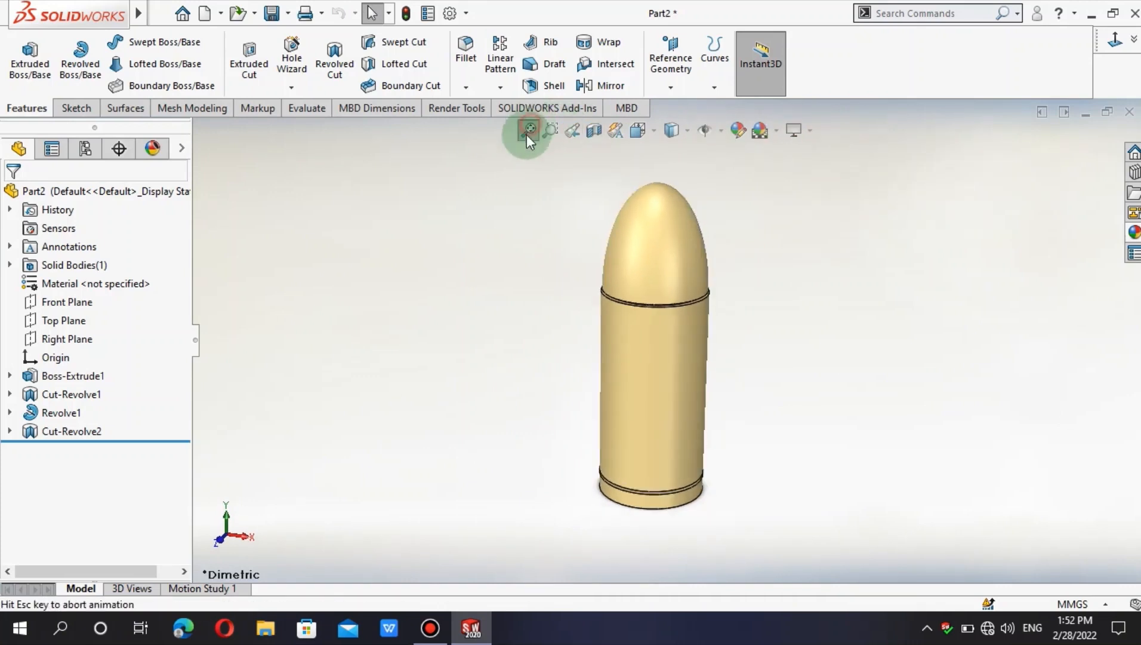
pyautogui.click(441, 110)
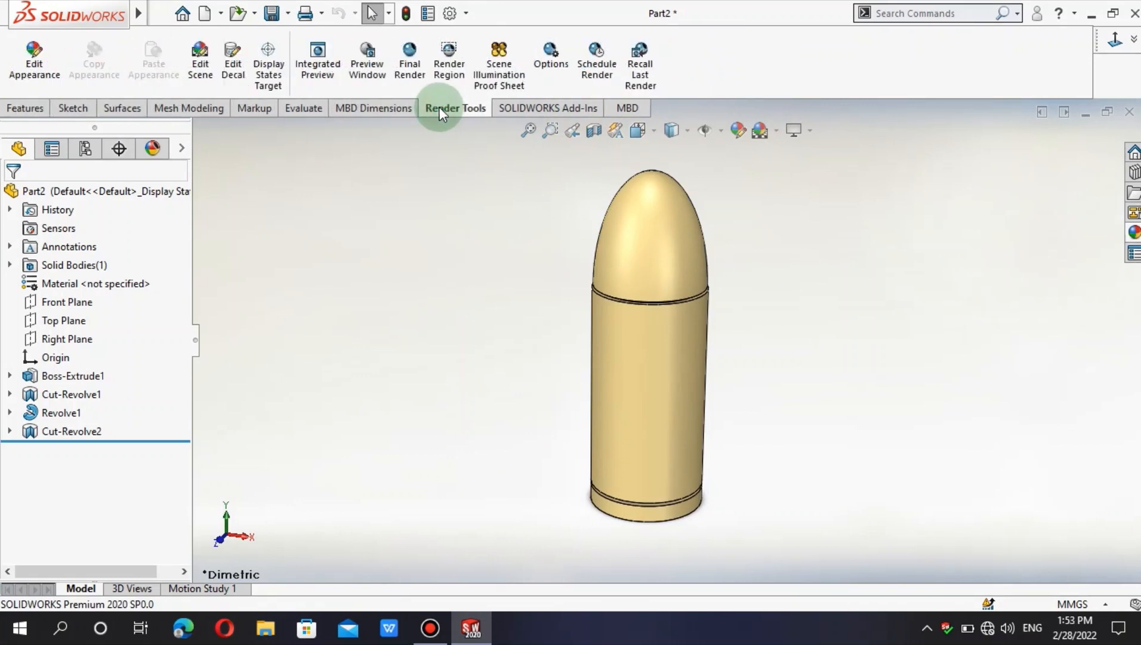